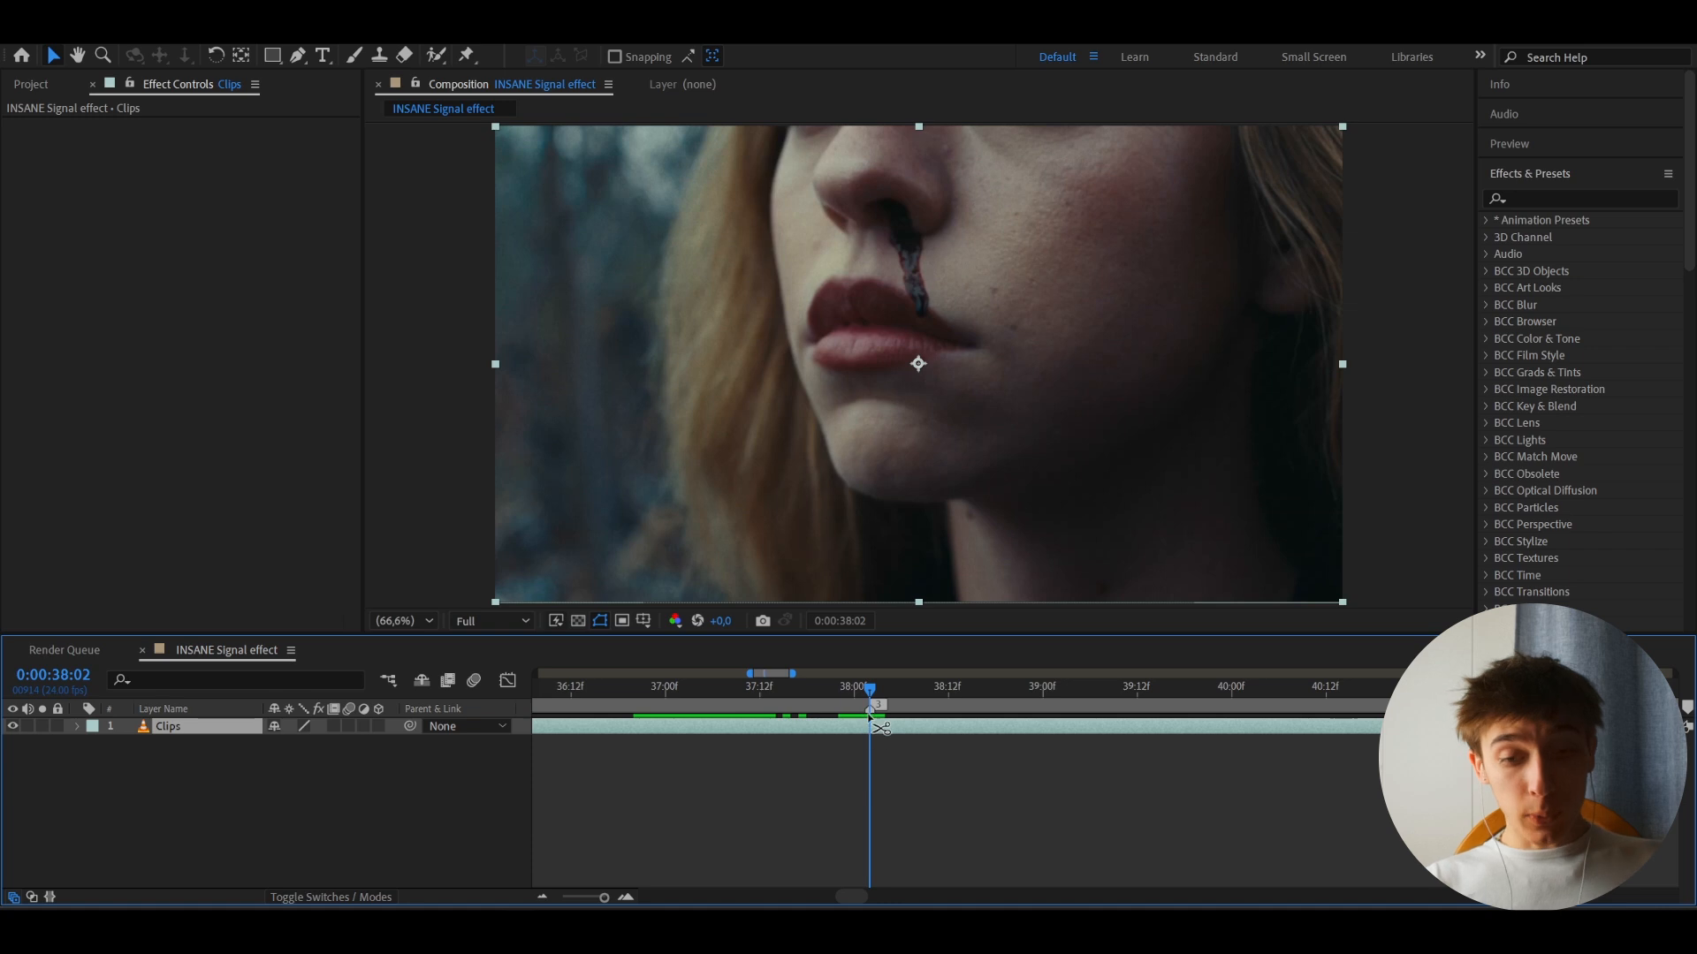
# - Add an adjustment layer above Clips and apply the Channel Combiner effect with Invert enabled
pyautogui.hotkey('ctrl', 'alt', 'y')
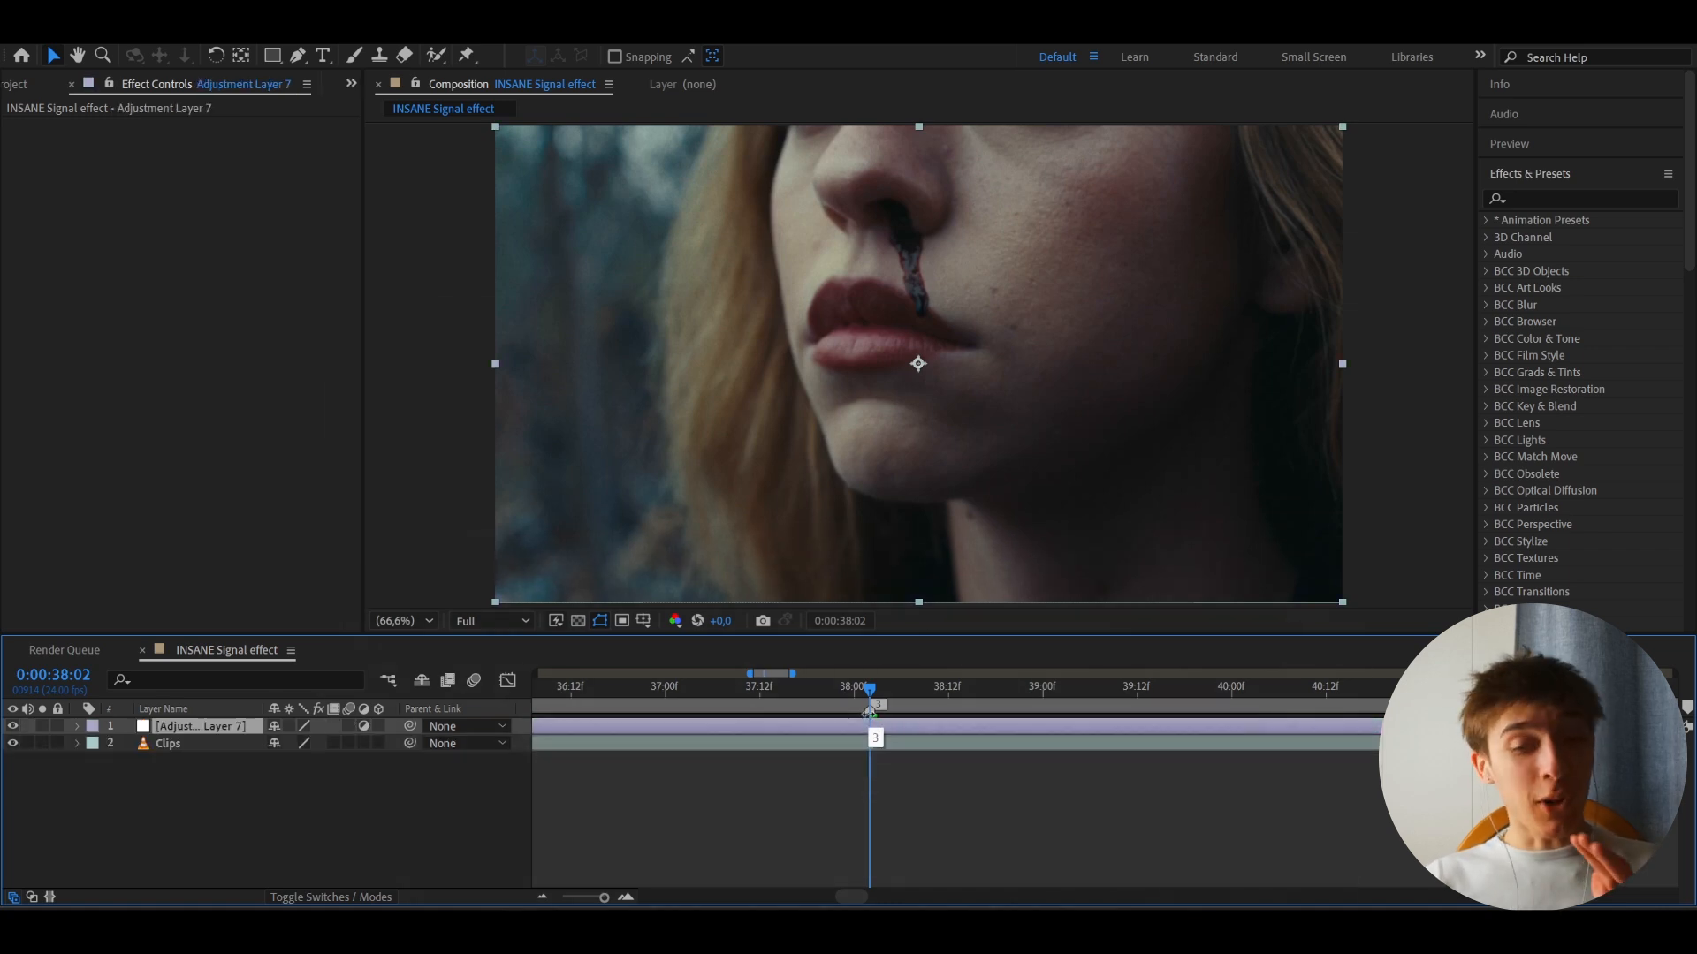
pyautogui.click(1547, 196)
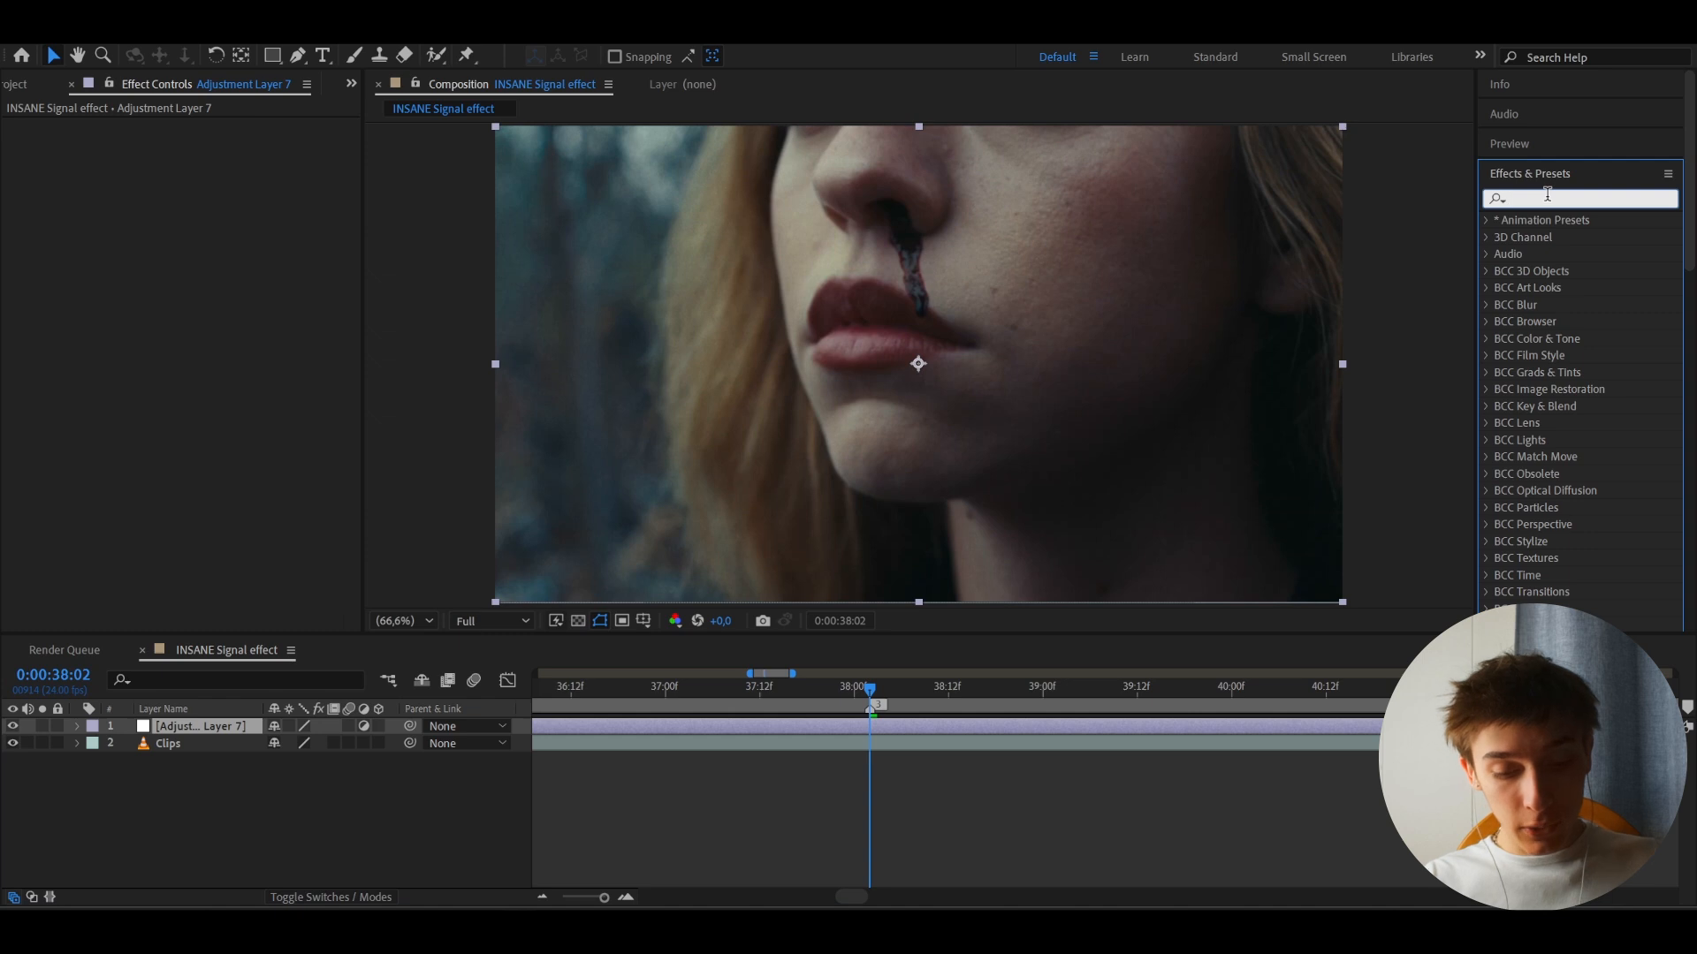
pyautogui.write('channel combin')
pyautogui.moveTo(1594, 237); pyautogui.dragTo(857, 723)
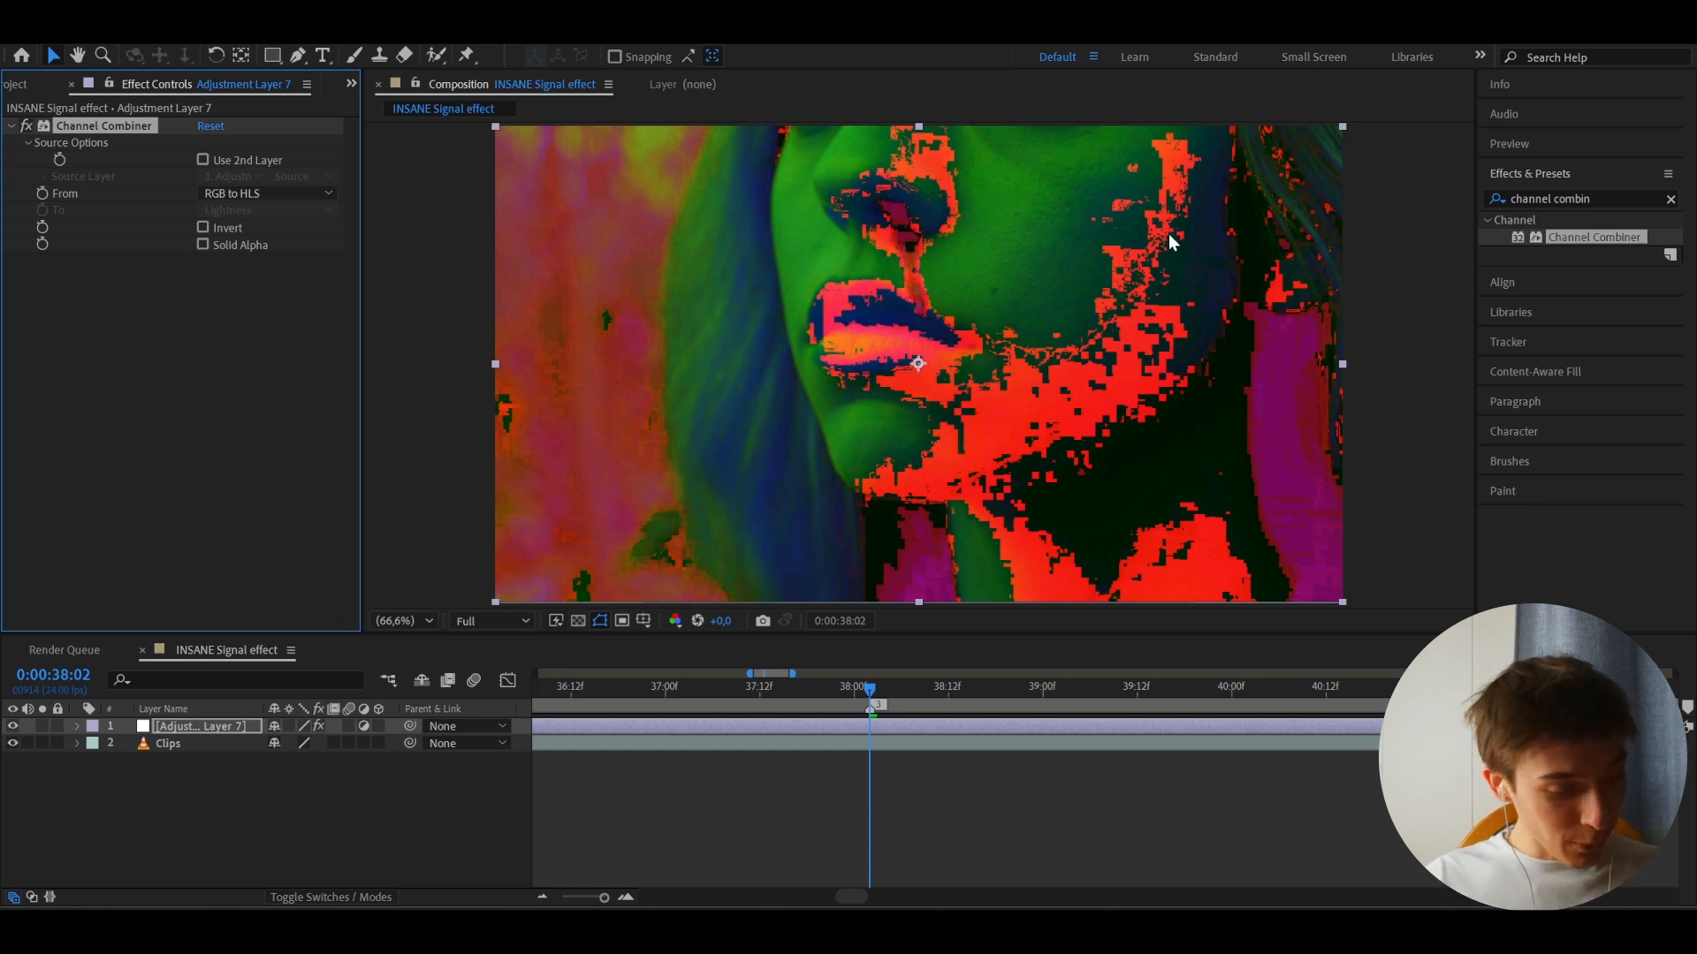
pyautogui.click(201, 227)
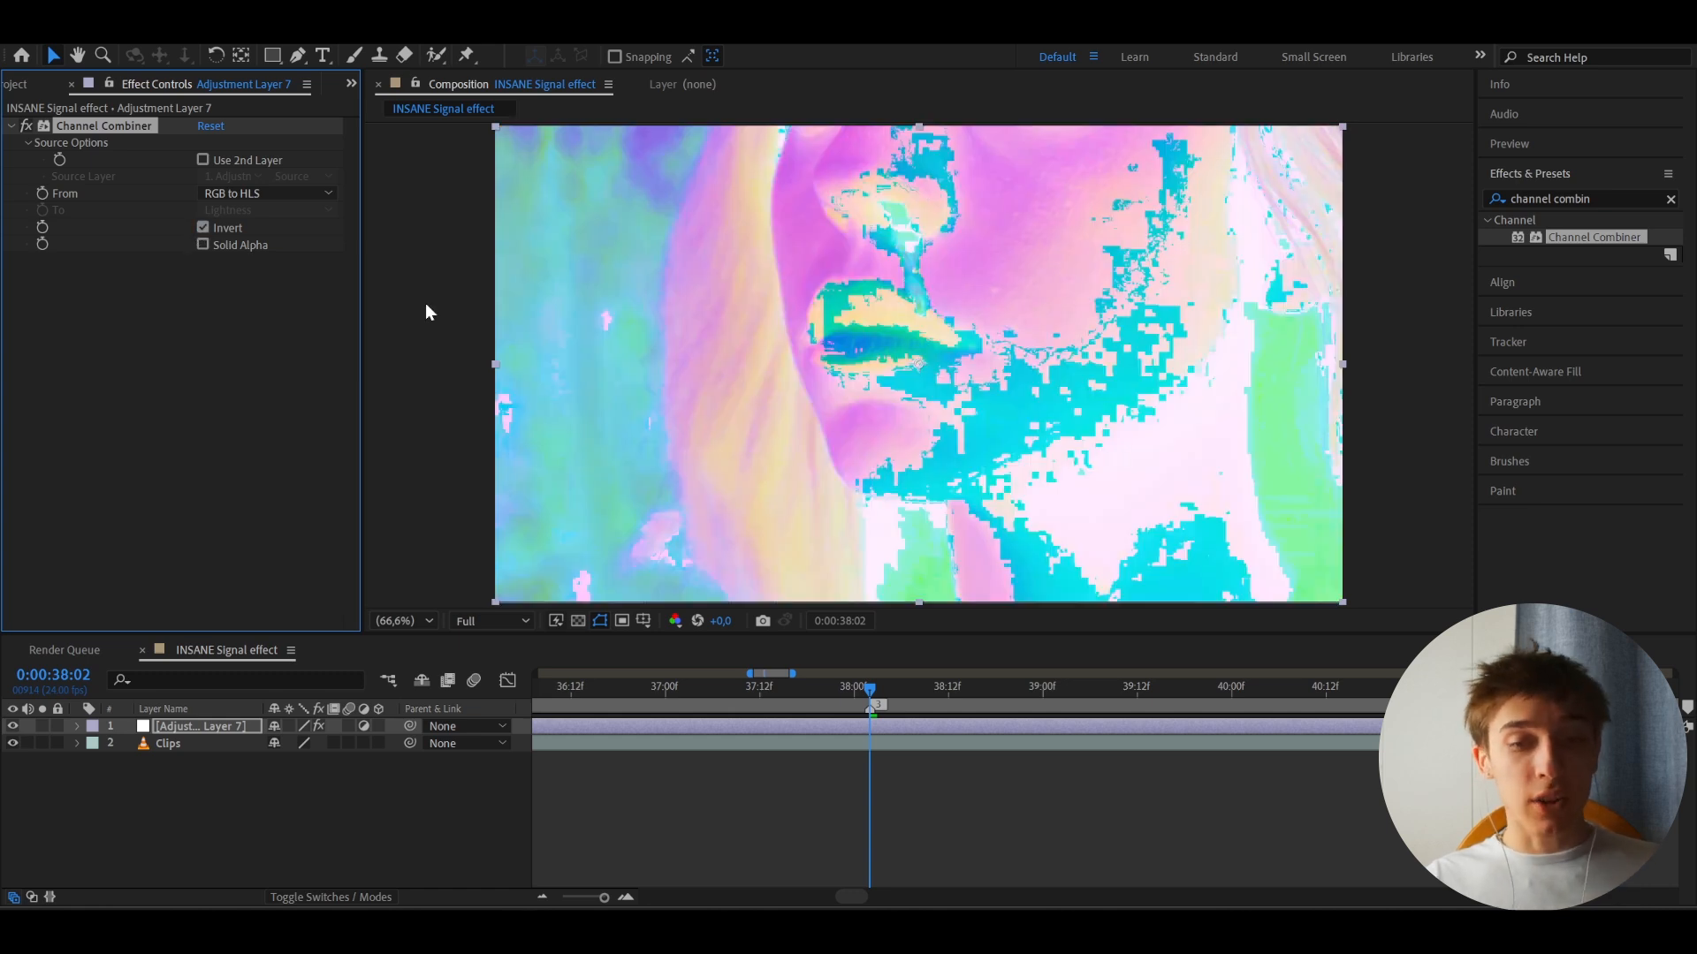
# - Apply the Levels effect to the adjustment layer and raise Input Black to about 140
pyautogui.hotkey('ctrl', 'space')
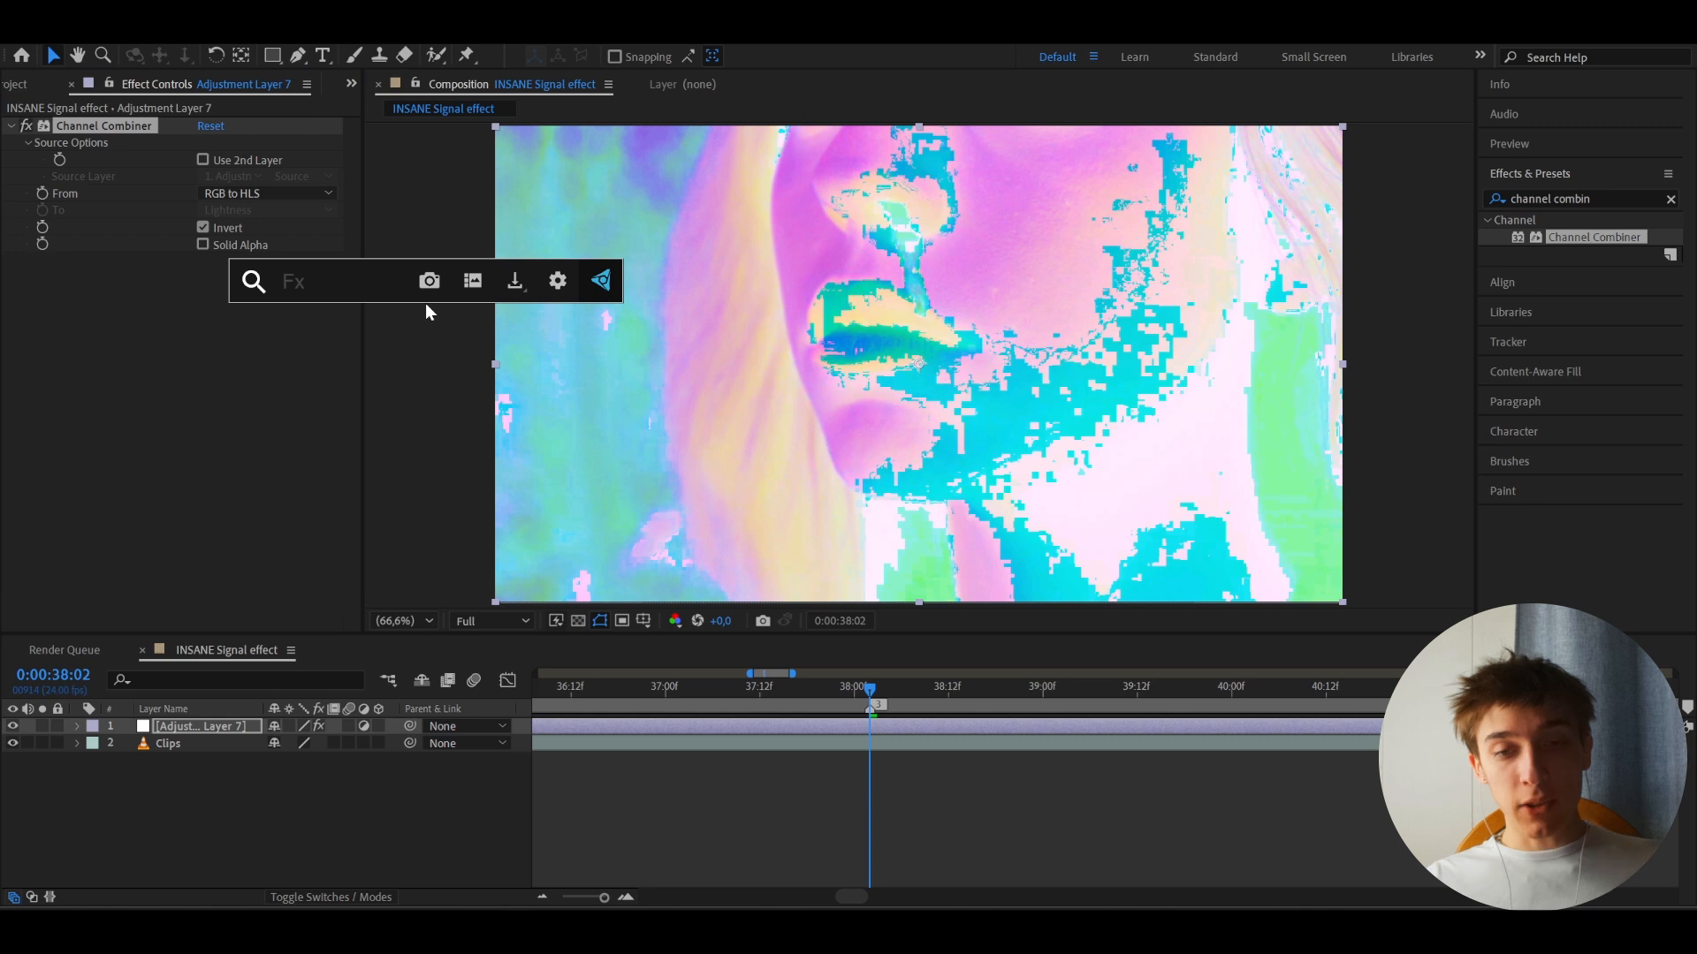
pyautogui.write('level')
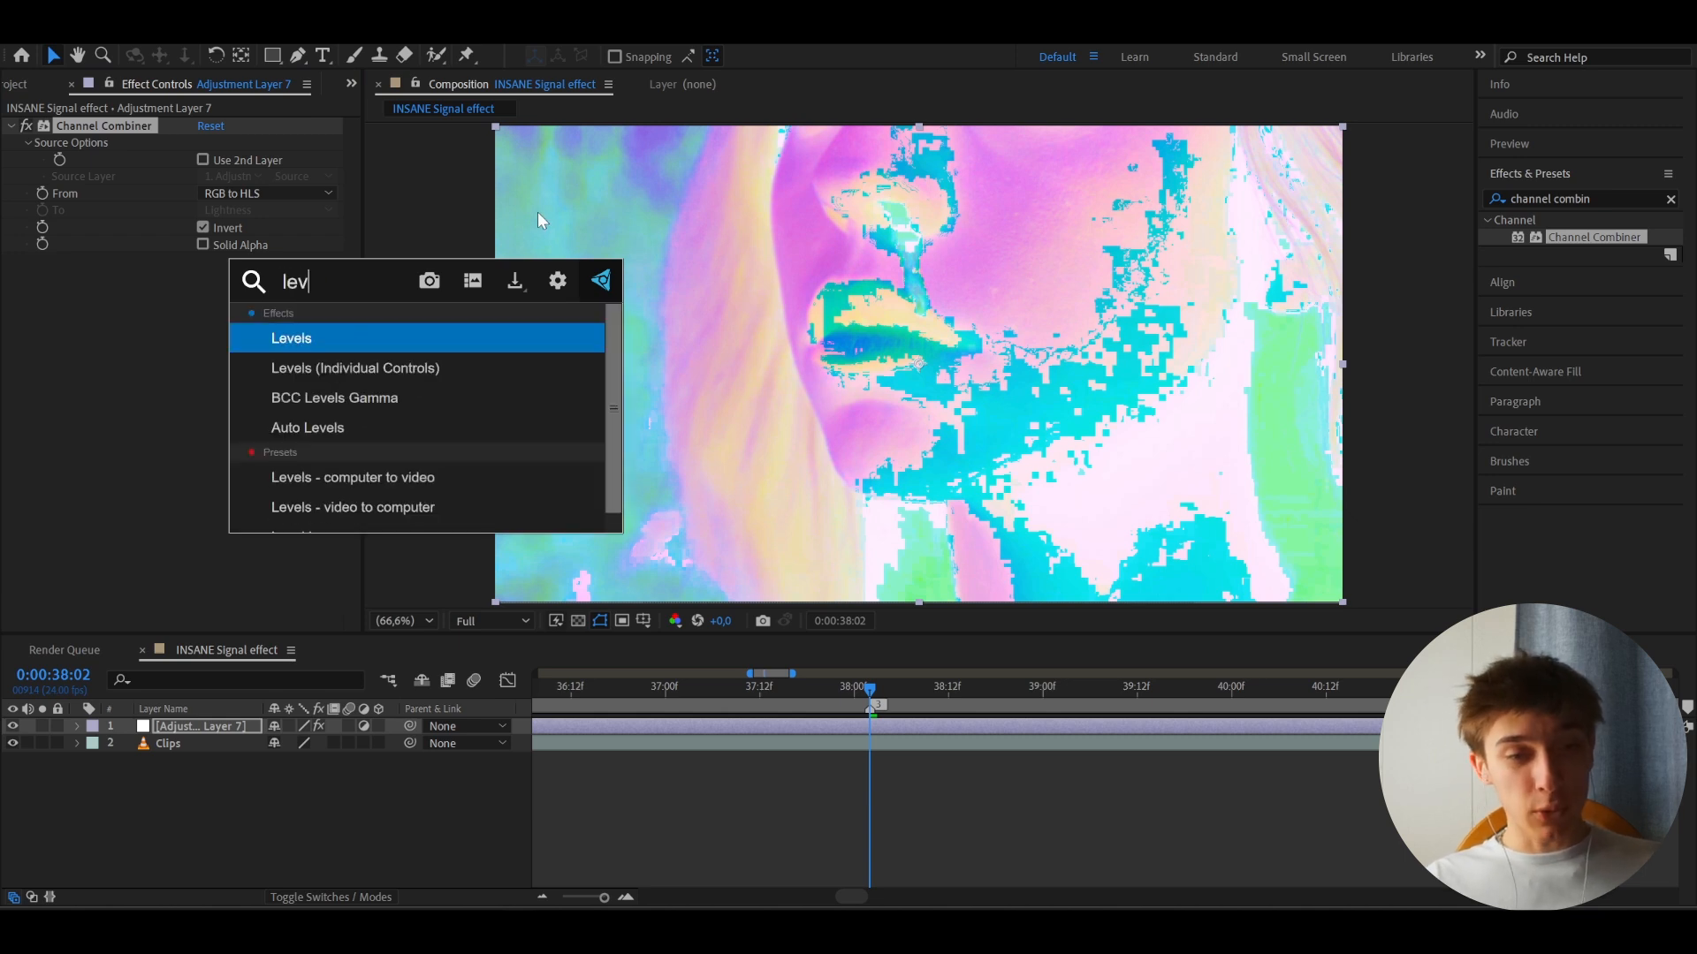
pyautogui.click(265, 338)
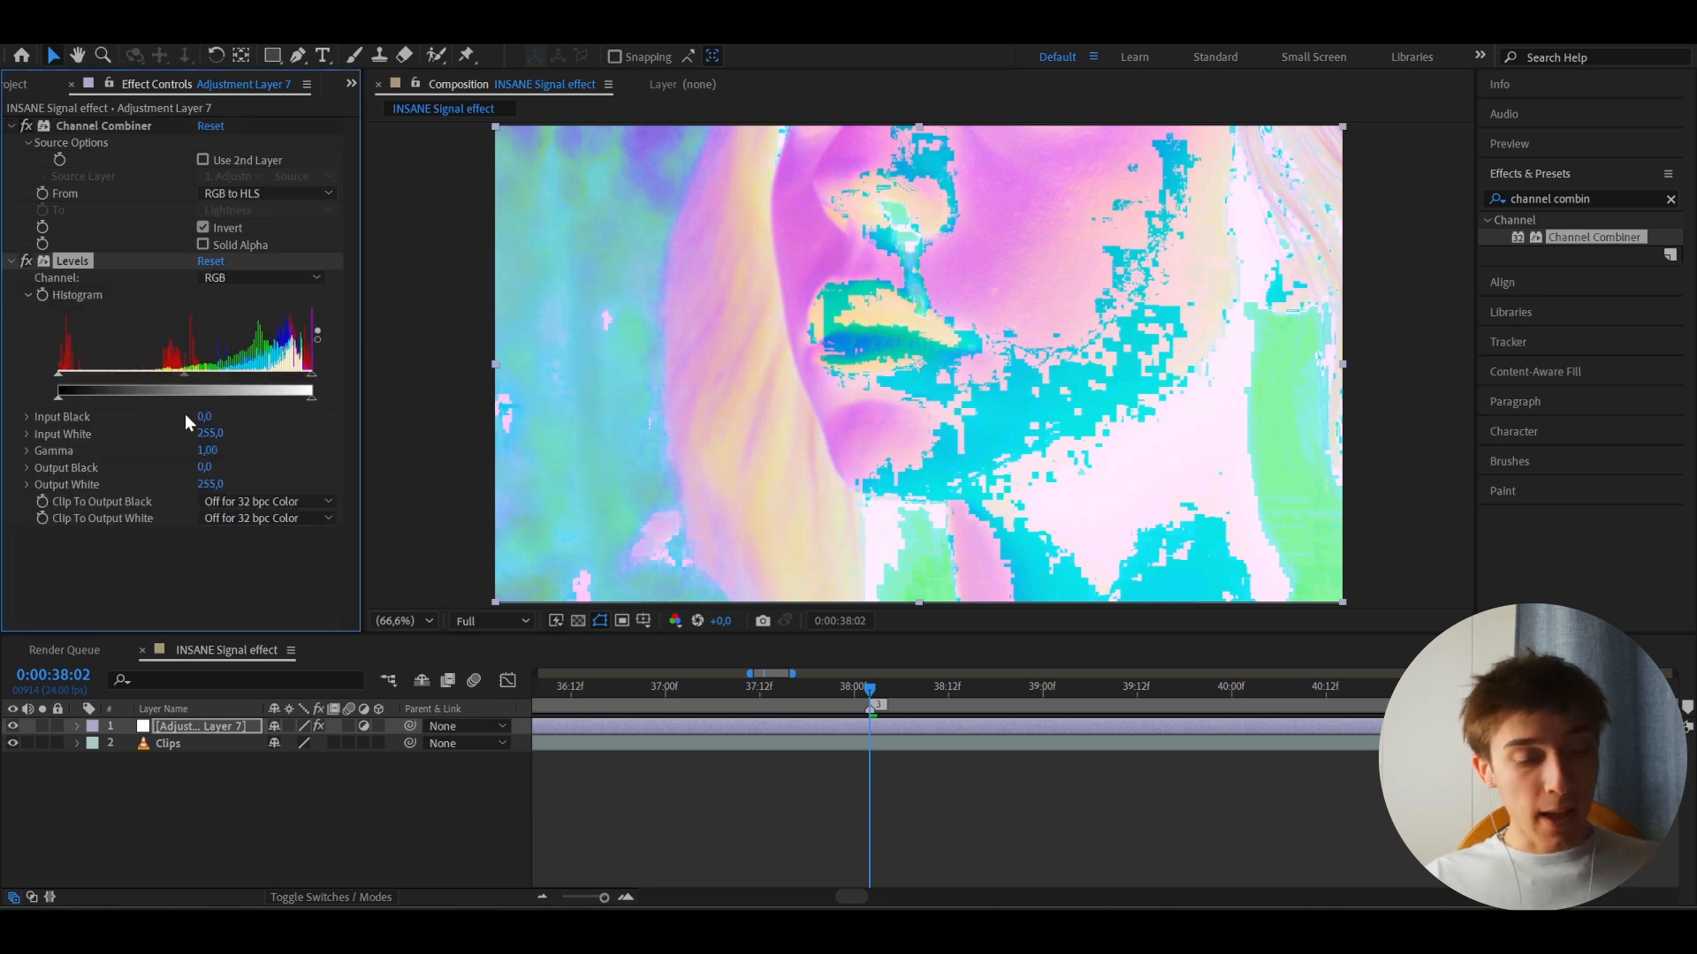
pyautogui.moveTo(202, 417); pyautogui.dragTo(256, 416)
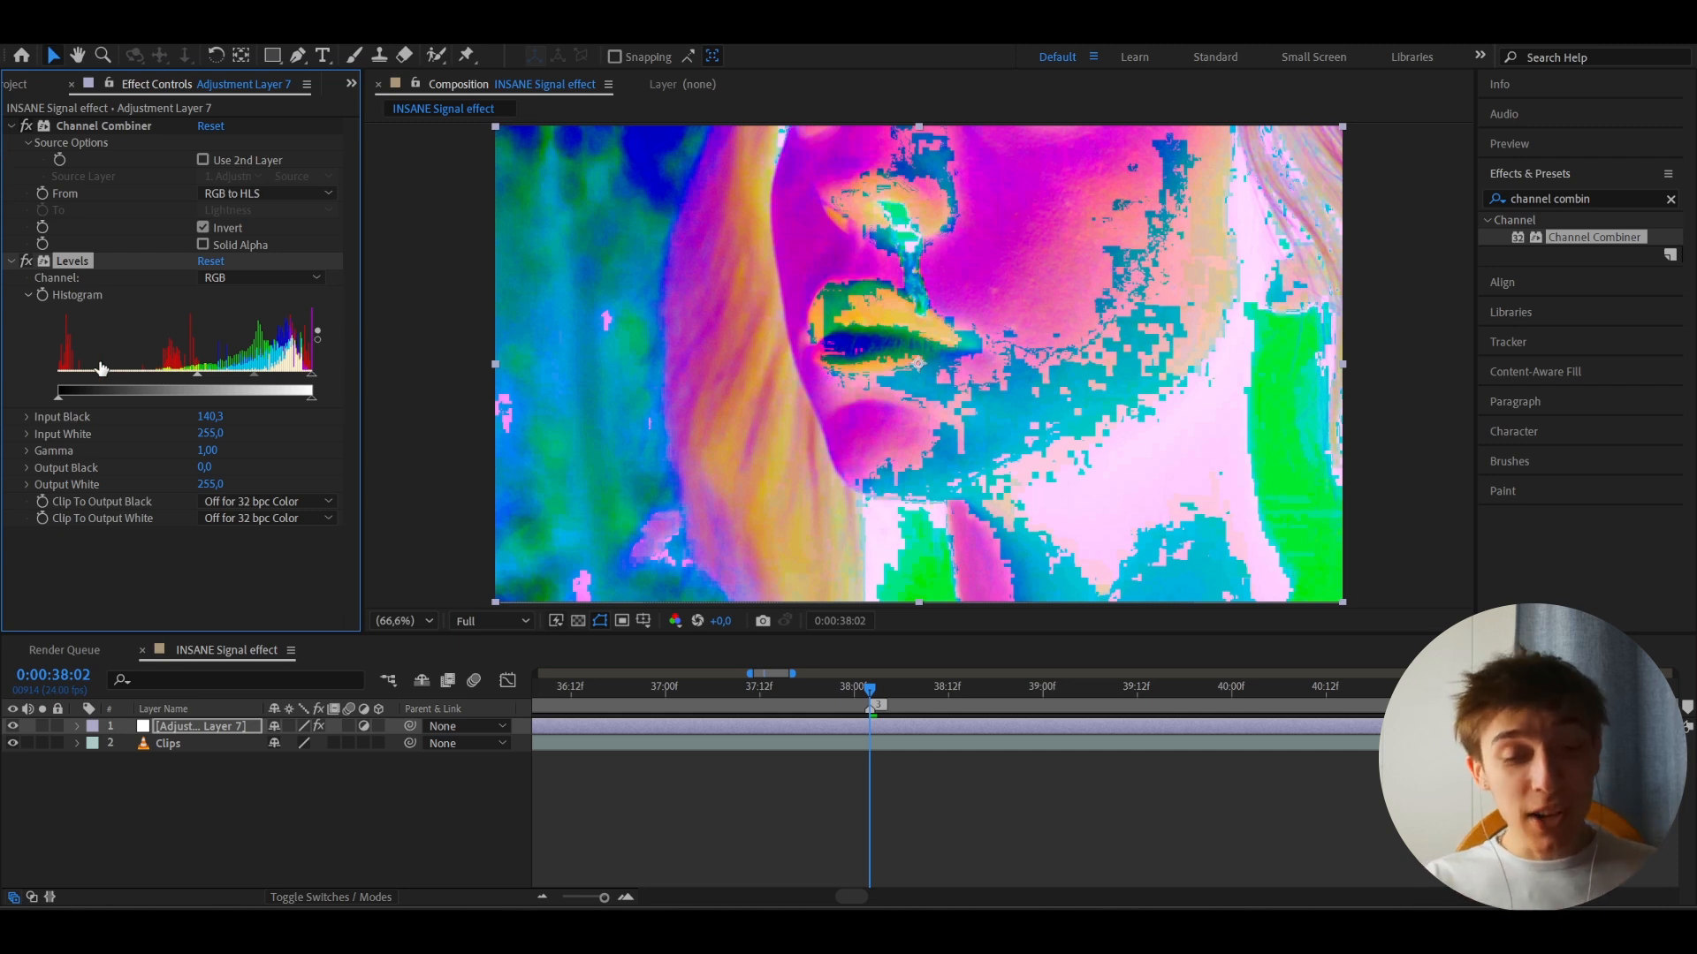
# - Apply the NTSC-rs effect to the adjustment layer
pyautogui.hotkey('ctrl', 'space')
pyautogui.write('n')
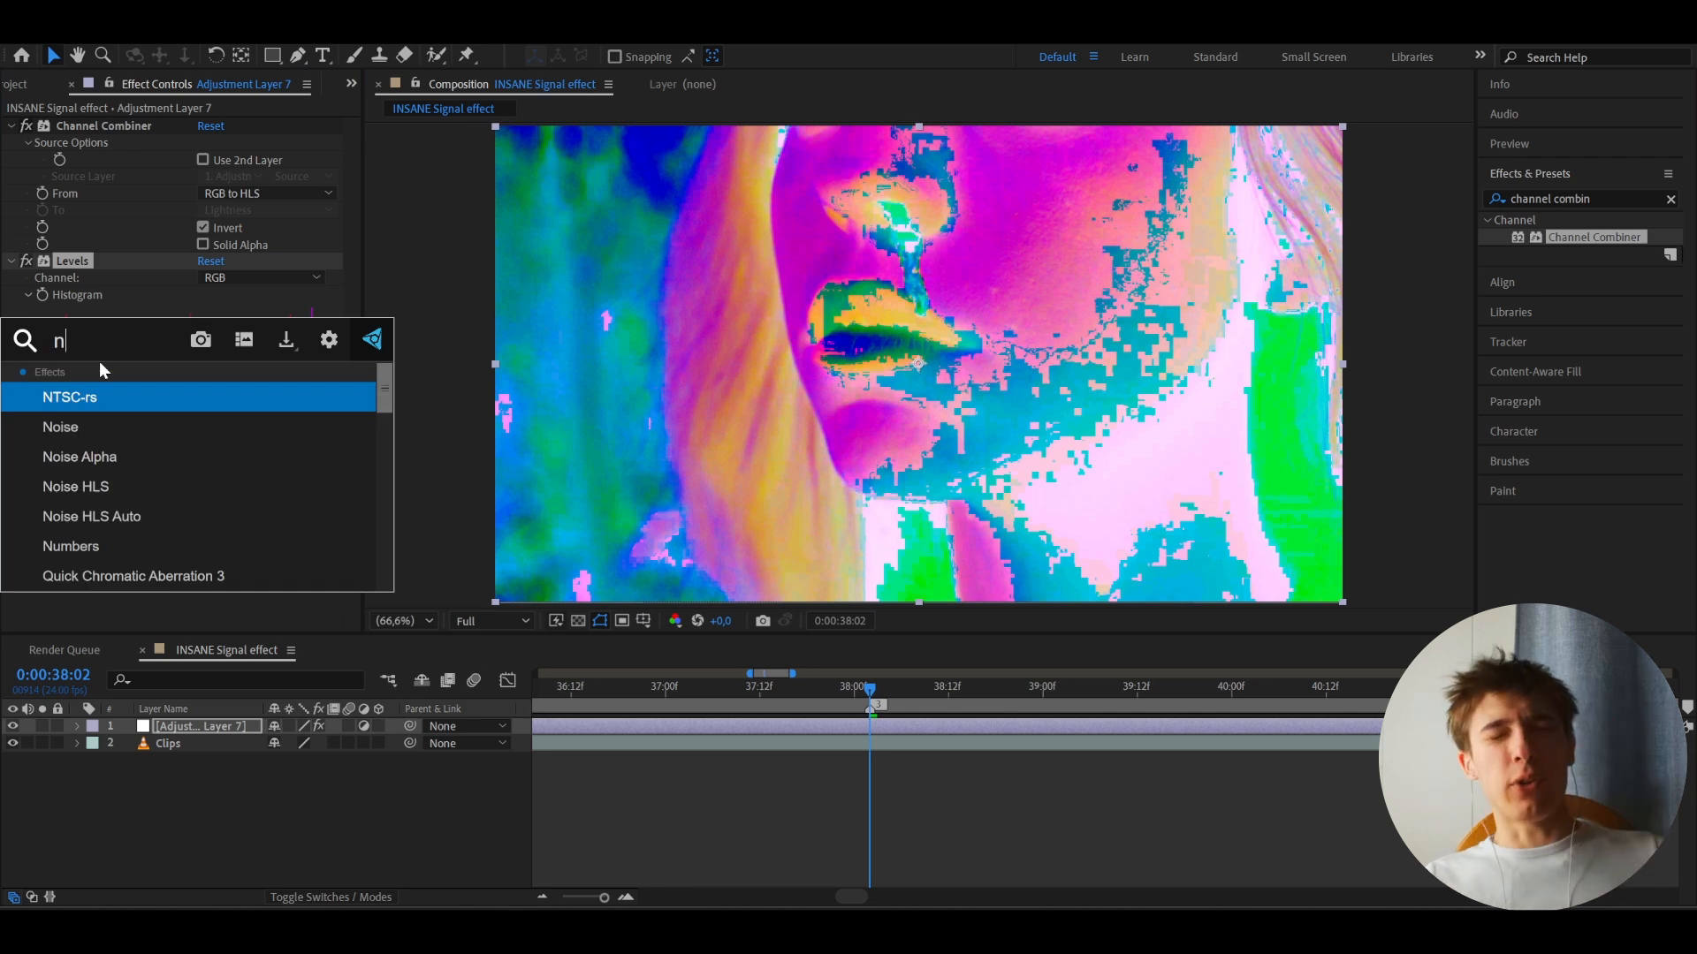
pyautogui.write('tsc')
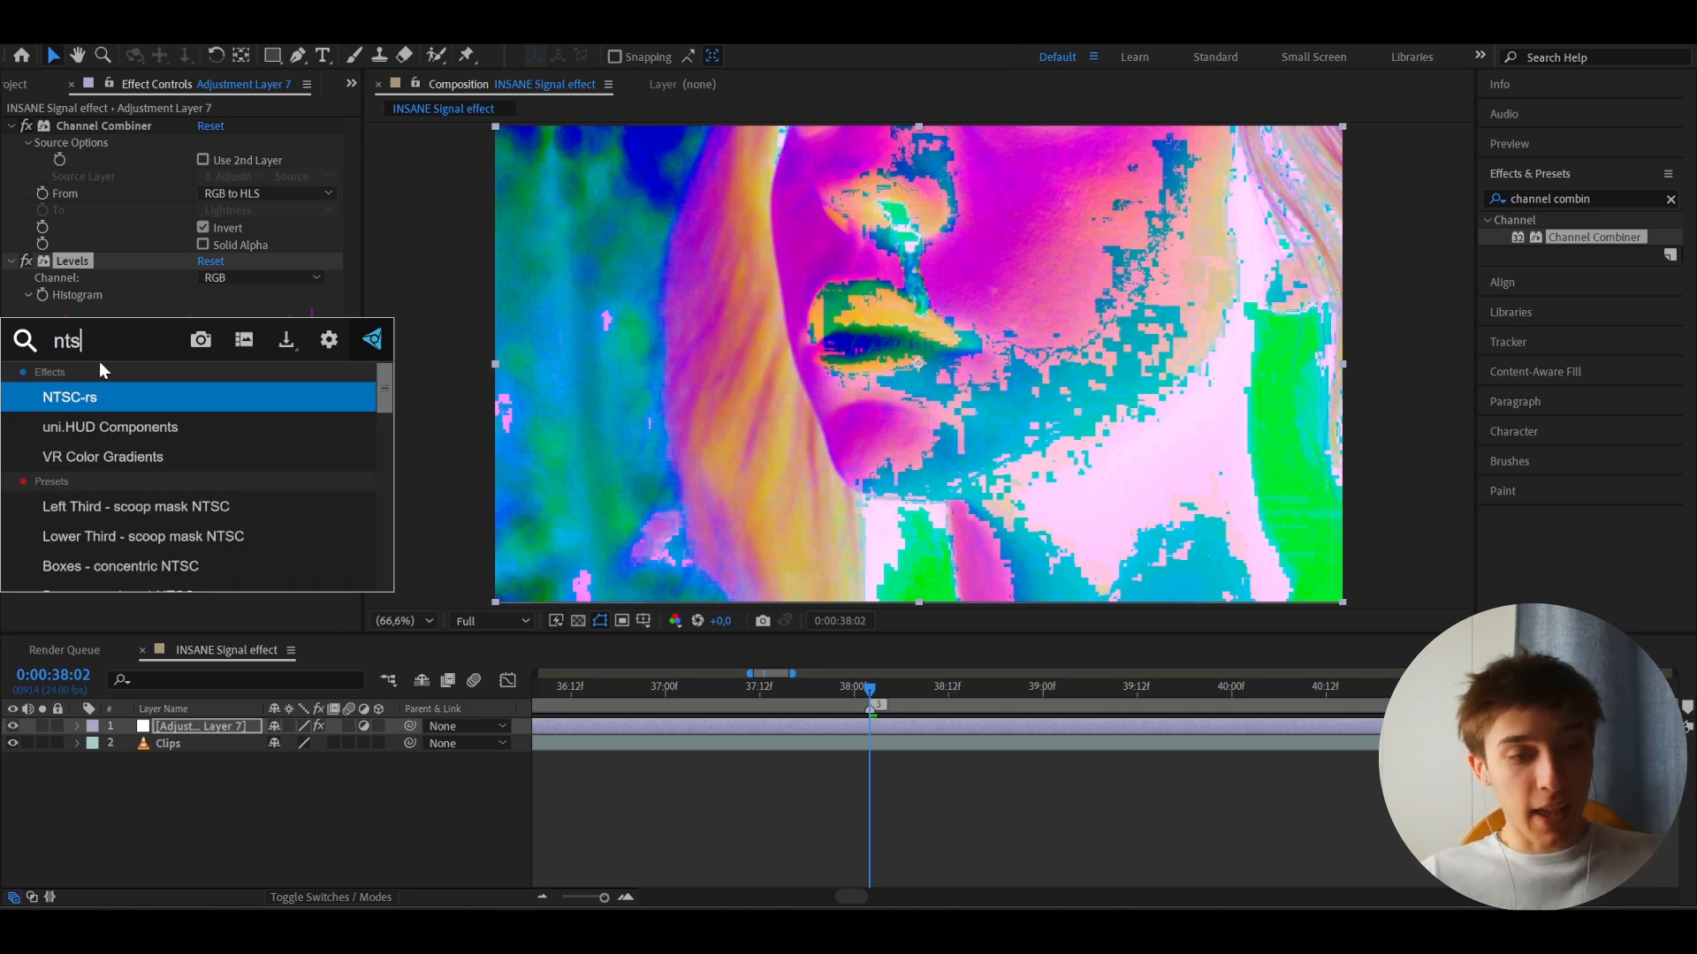
pyautogui.click(98, 397)
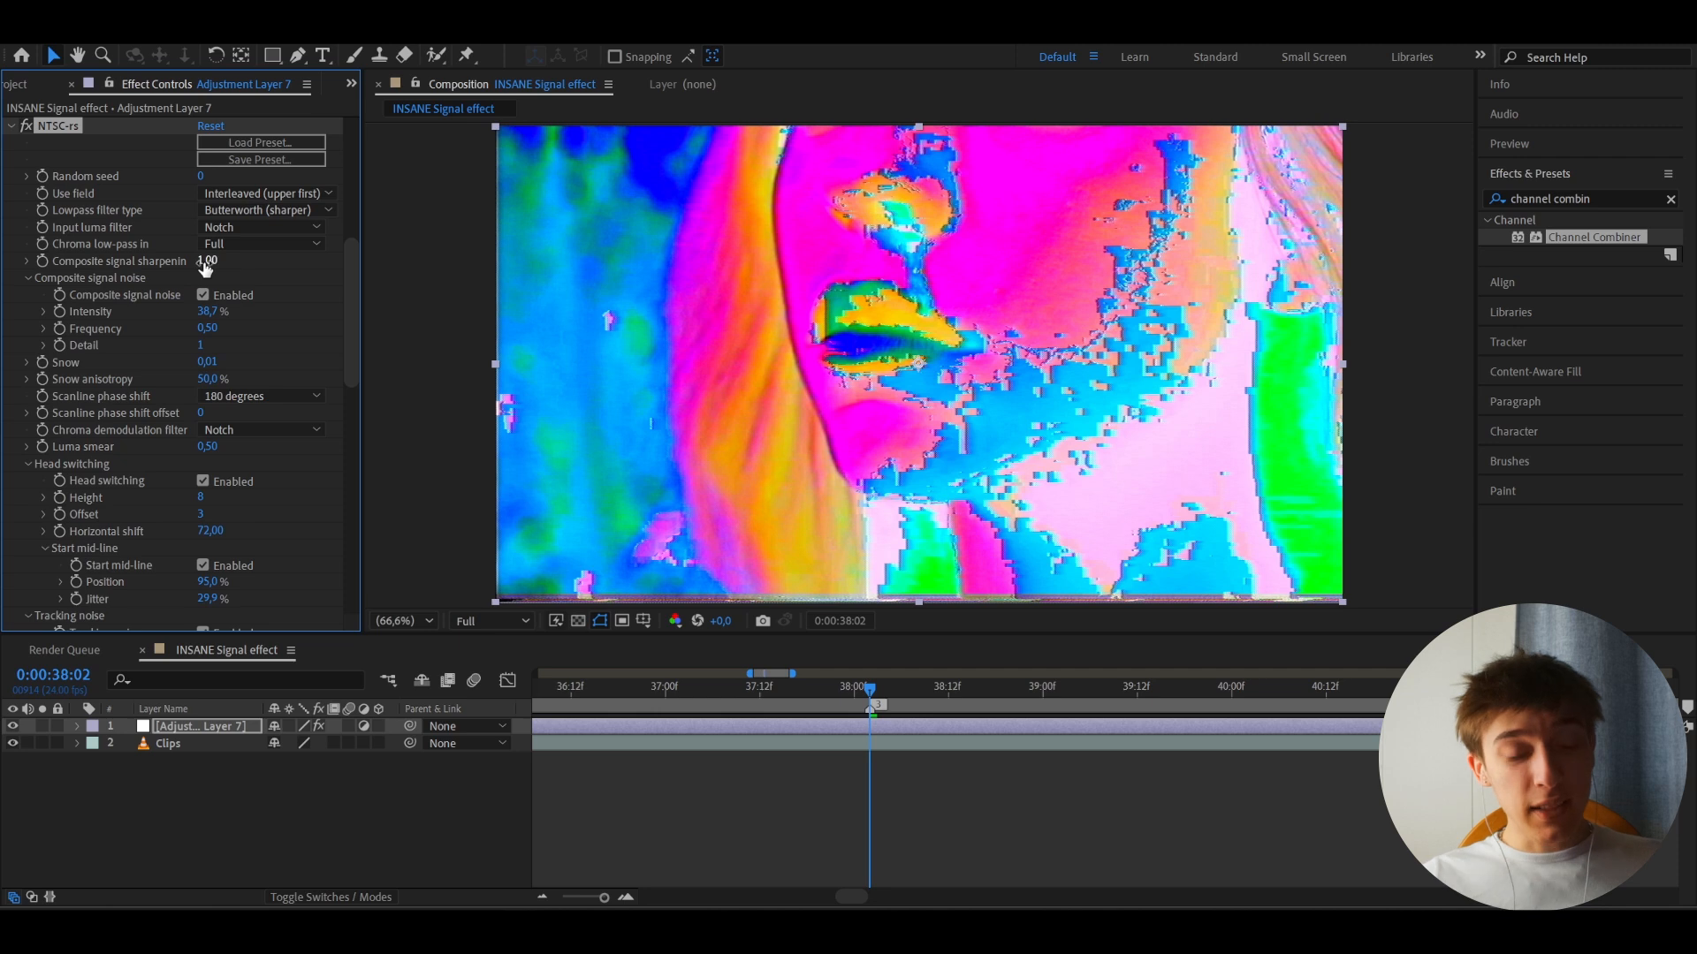
# - Try high and negative amounts of NTSC-rs composite signal sharpening, and set it to 0
pyautogui.moveTo(205, 268); pyautogui.dragTo(656, 264)
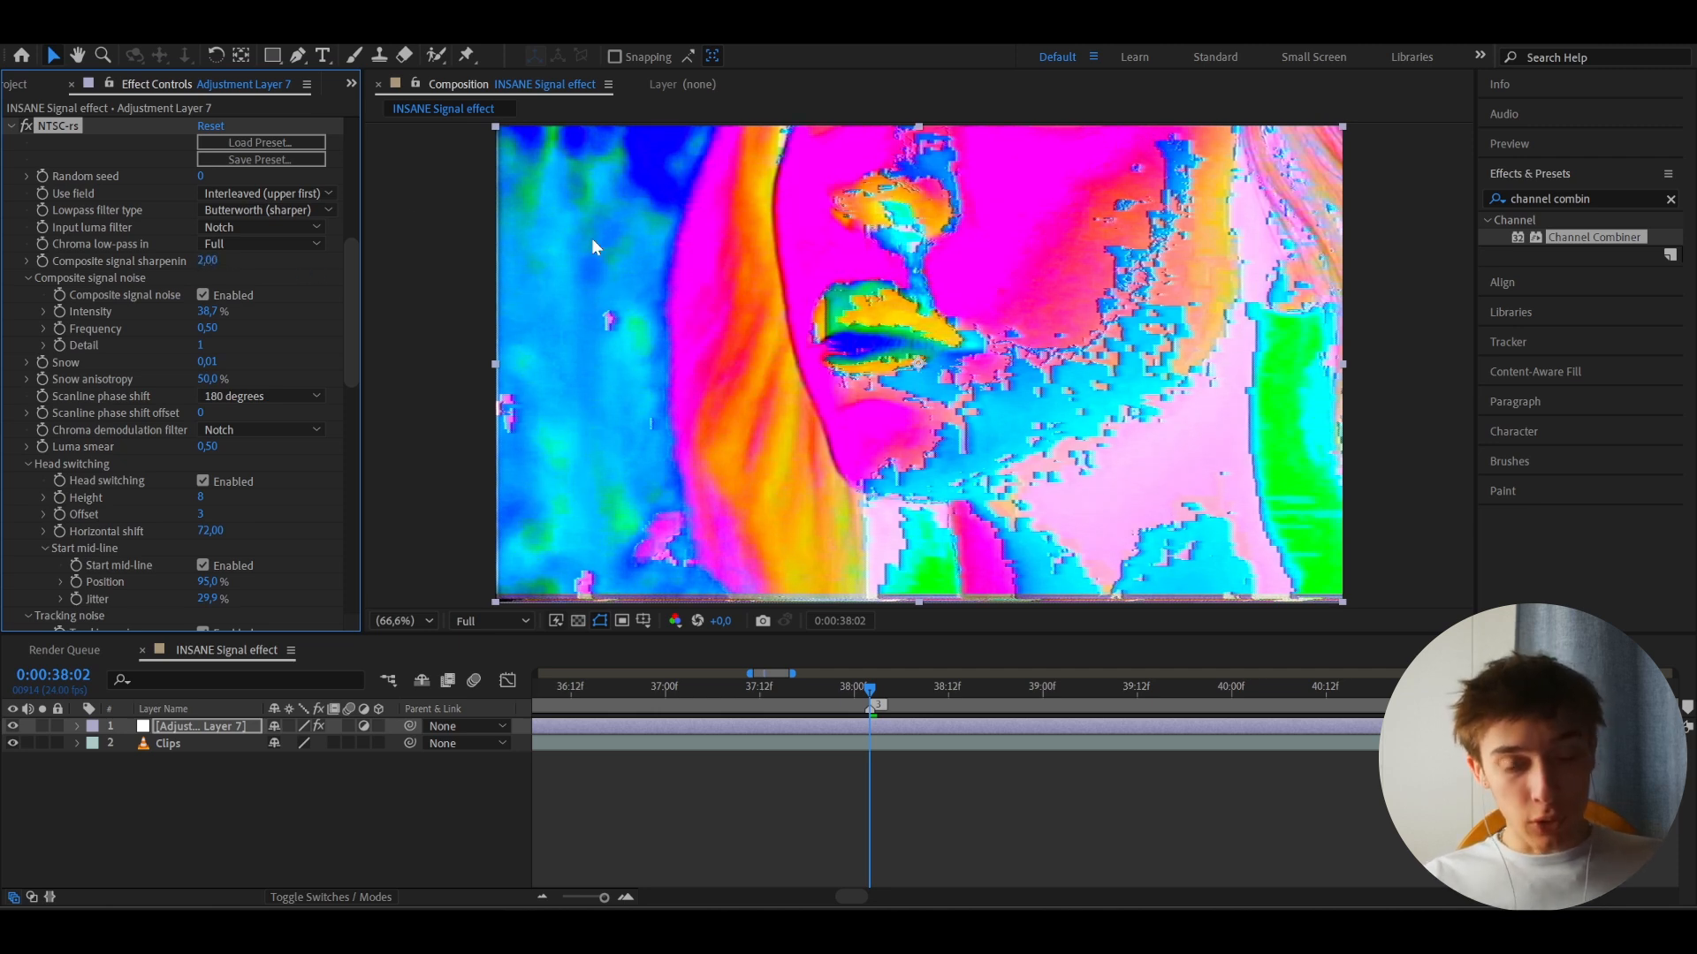
pyautogui.moveTo(209, 267); pyautogui.dragTo(7, 287)
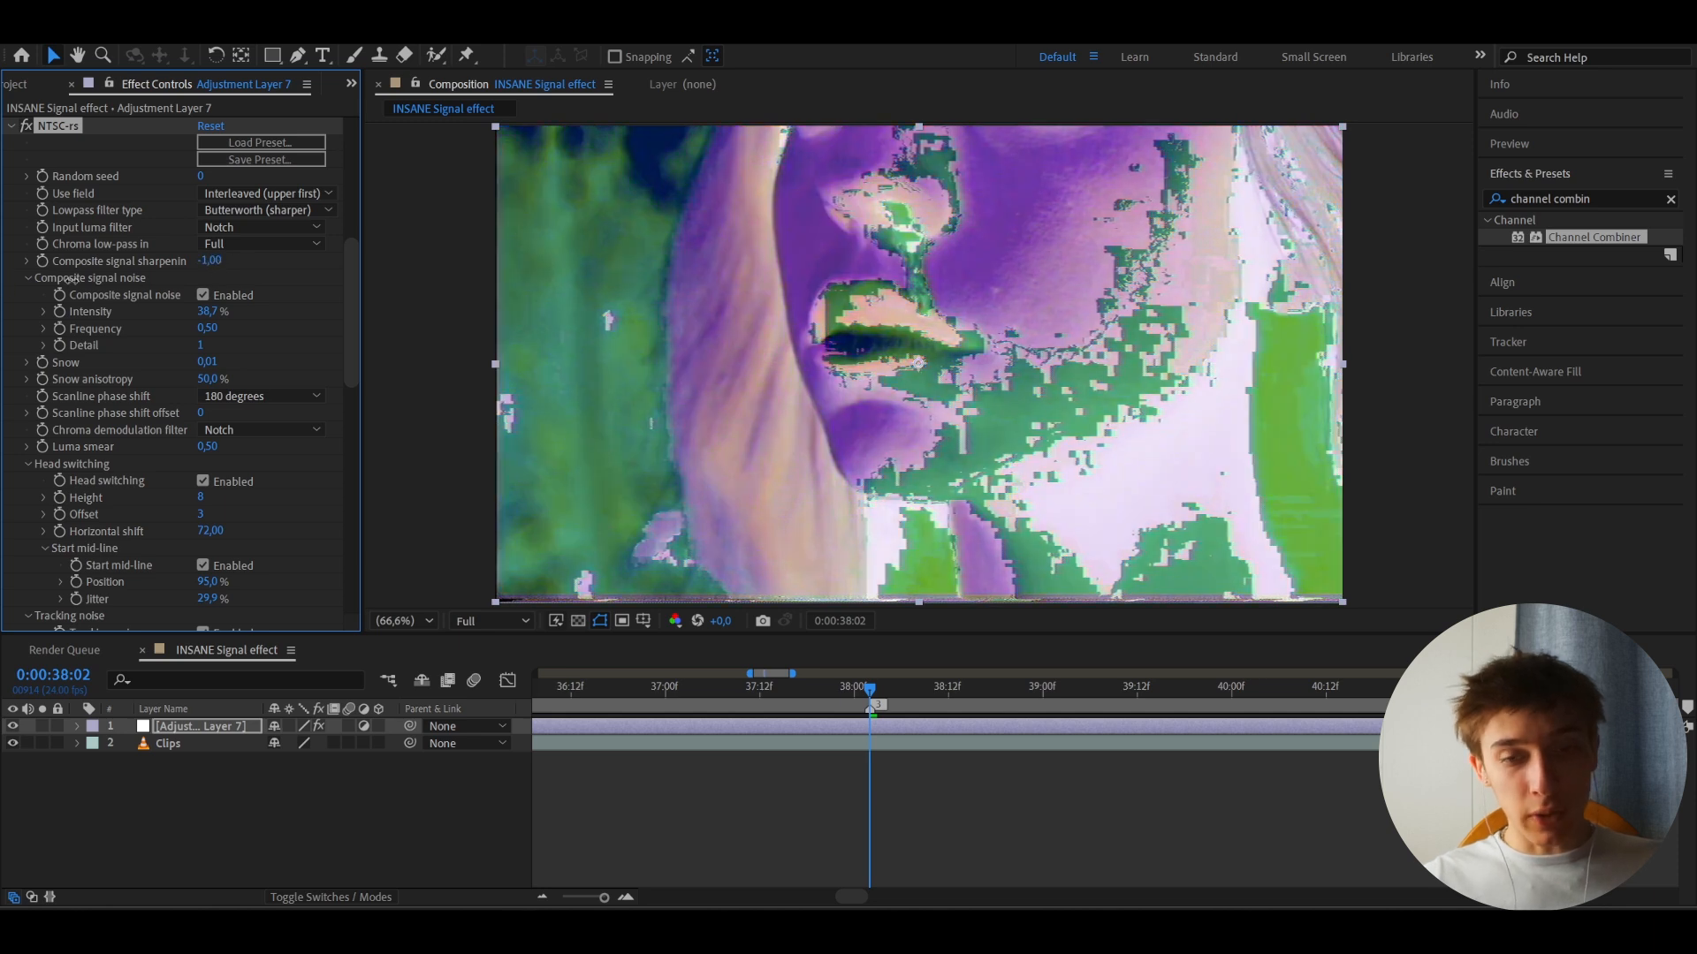
pyautogui.click(202, 265)
pyautogui.write('0')
pyautogui.press('Return')
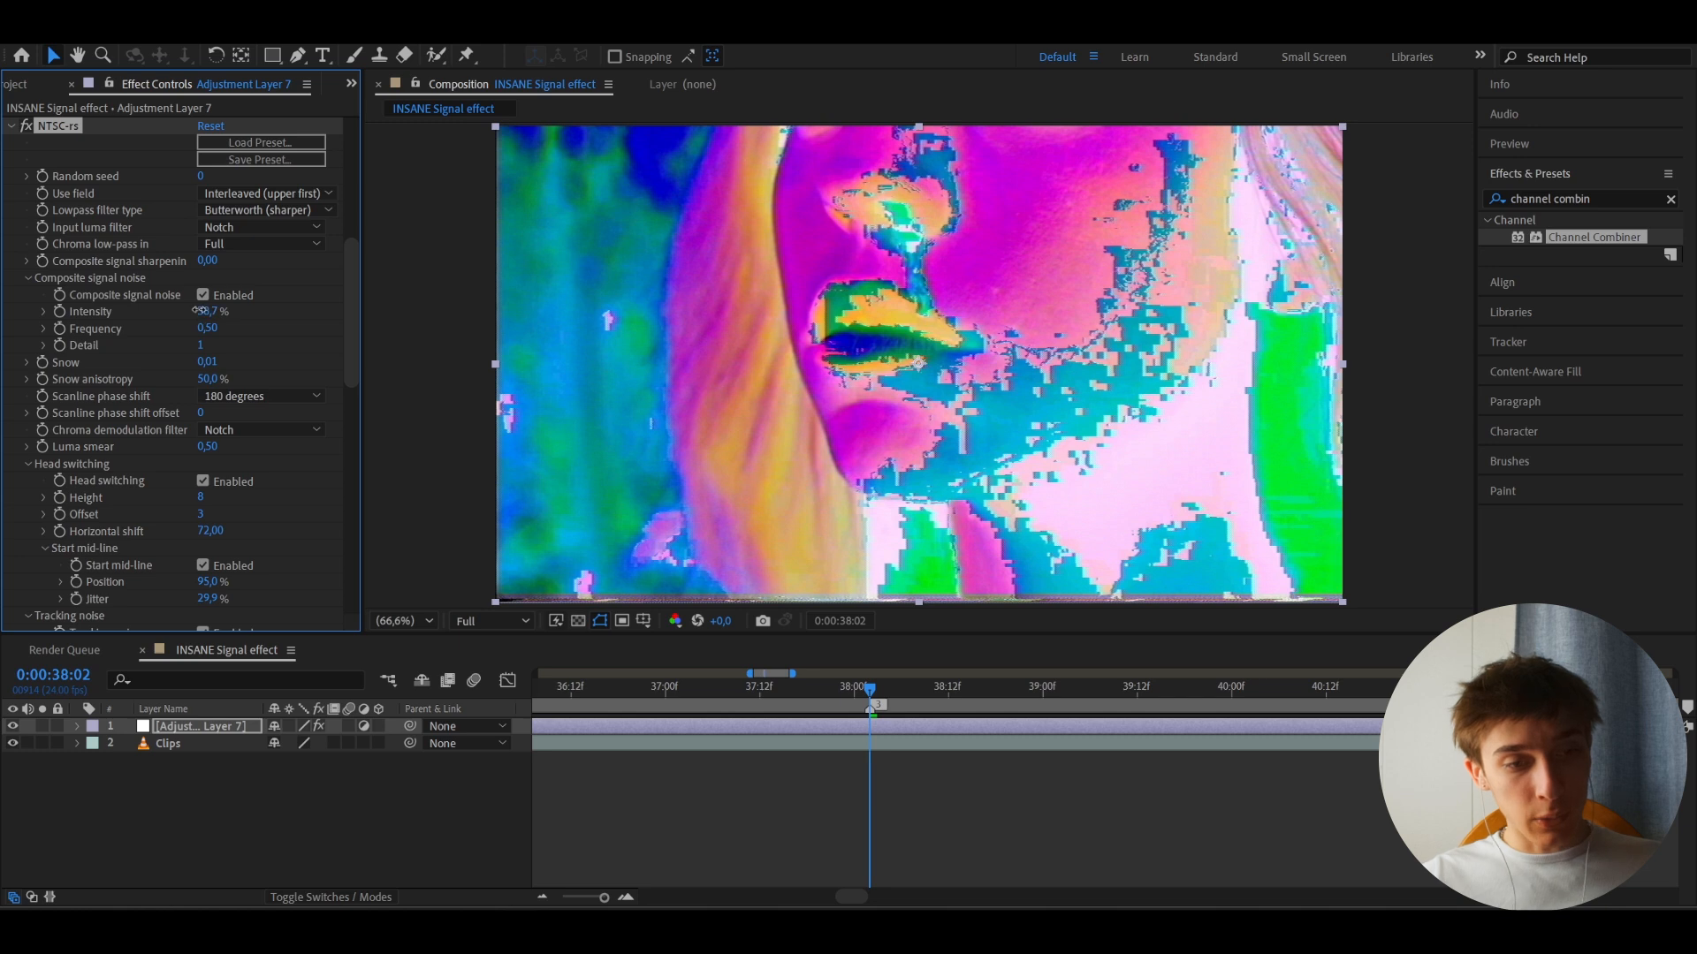
# - Set the composite signal noise intensity to 98% and frequency to 1, and lower Snow to 0
pyautogui.moveTo(204, 311); pyautogui.dragTo(212, 311)
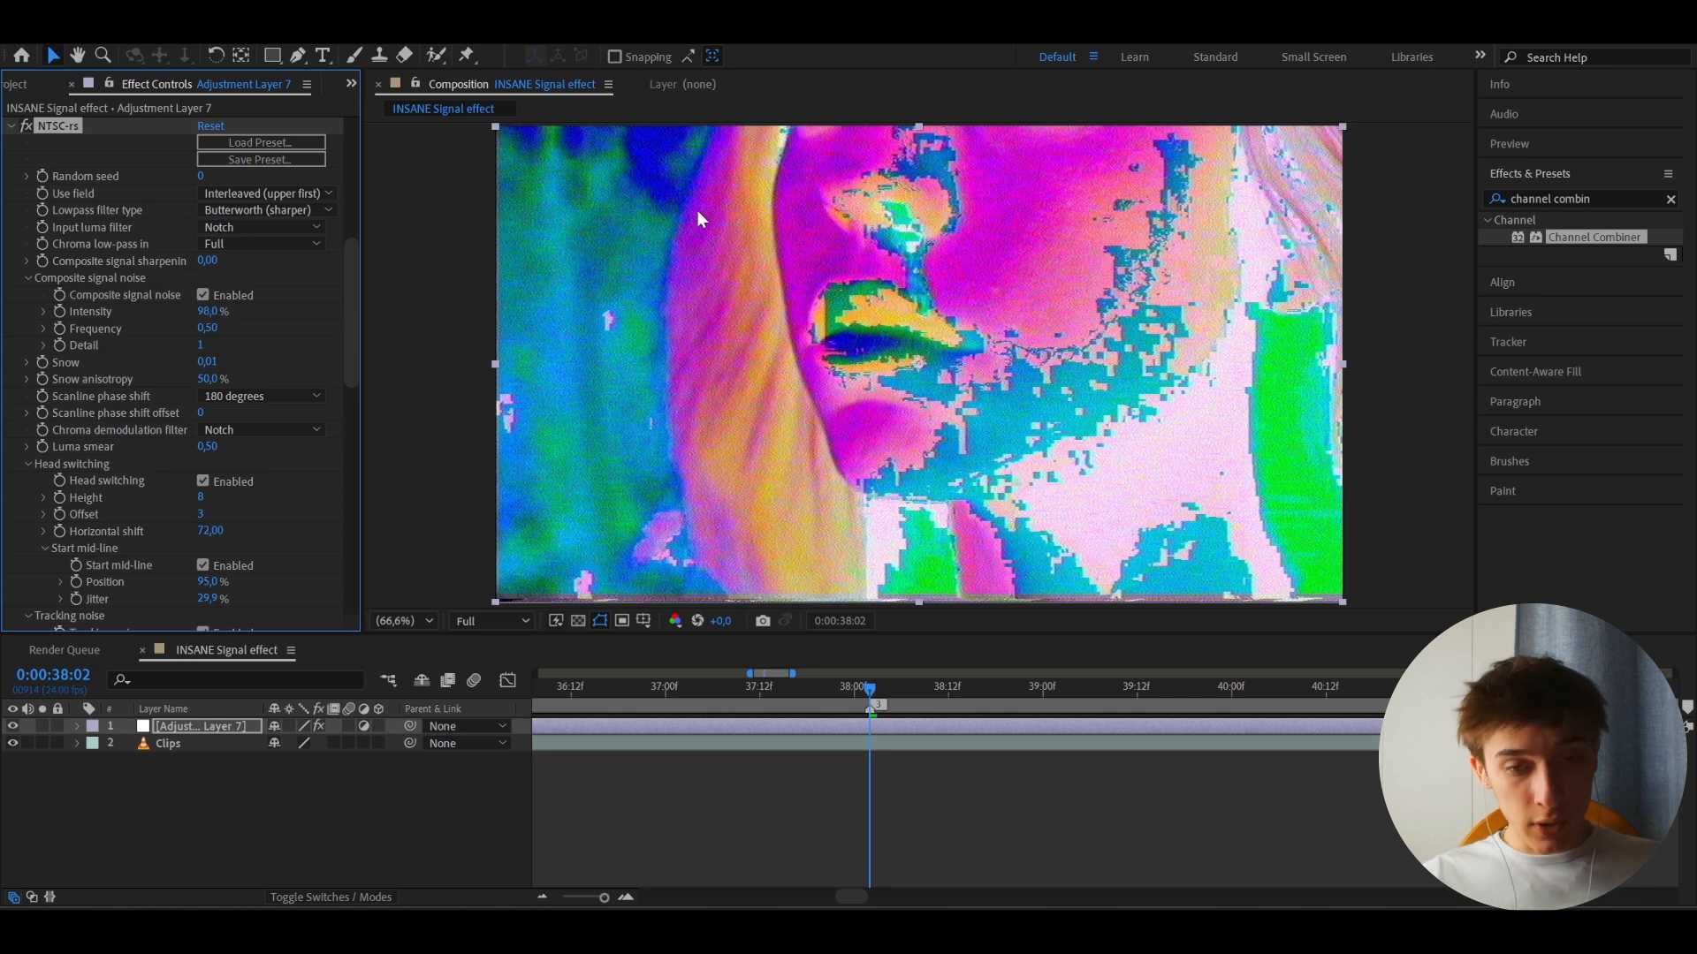
pyautogui.click(204, 329)
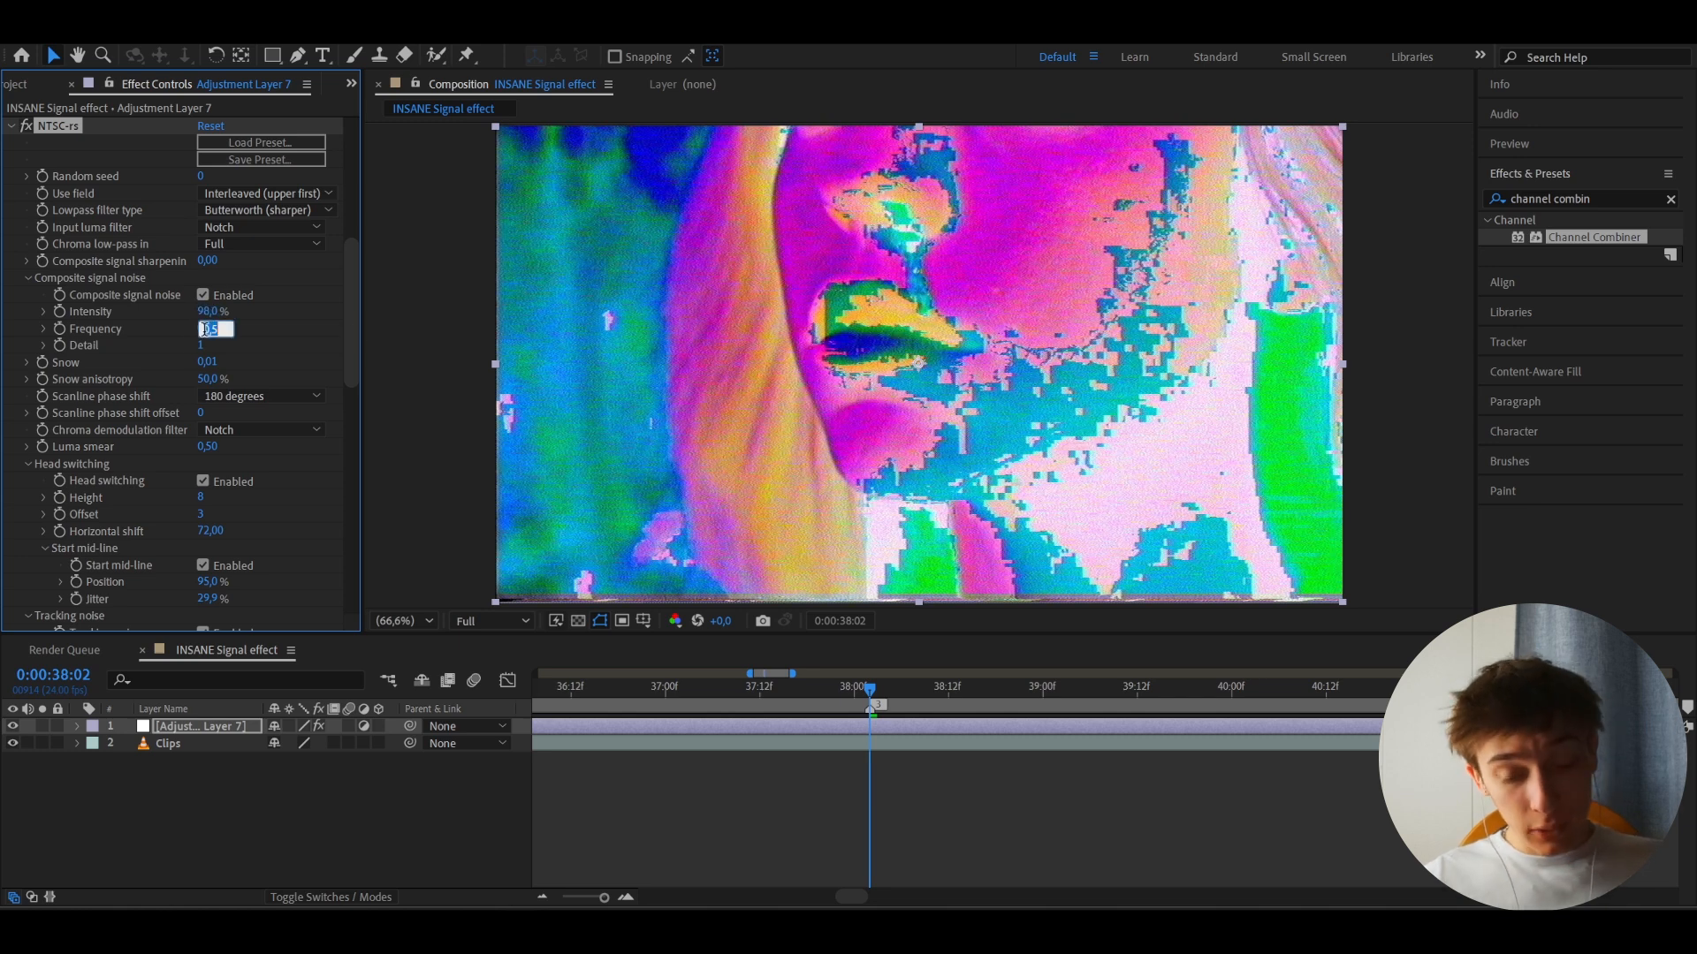
pyautogui.write('1')
pyautogui.press('Return')
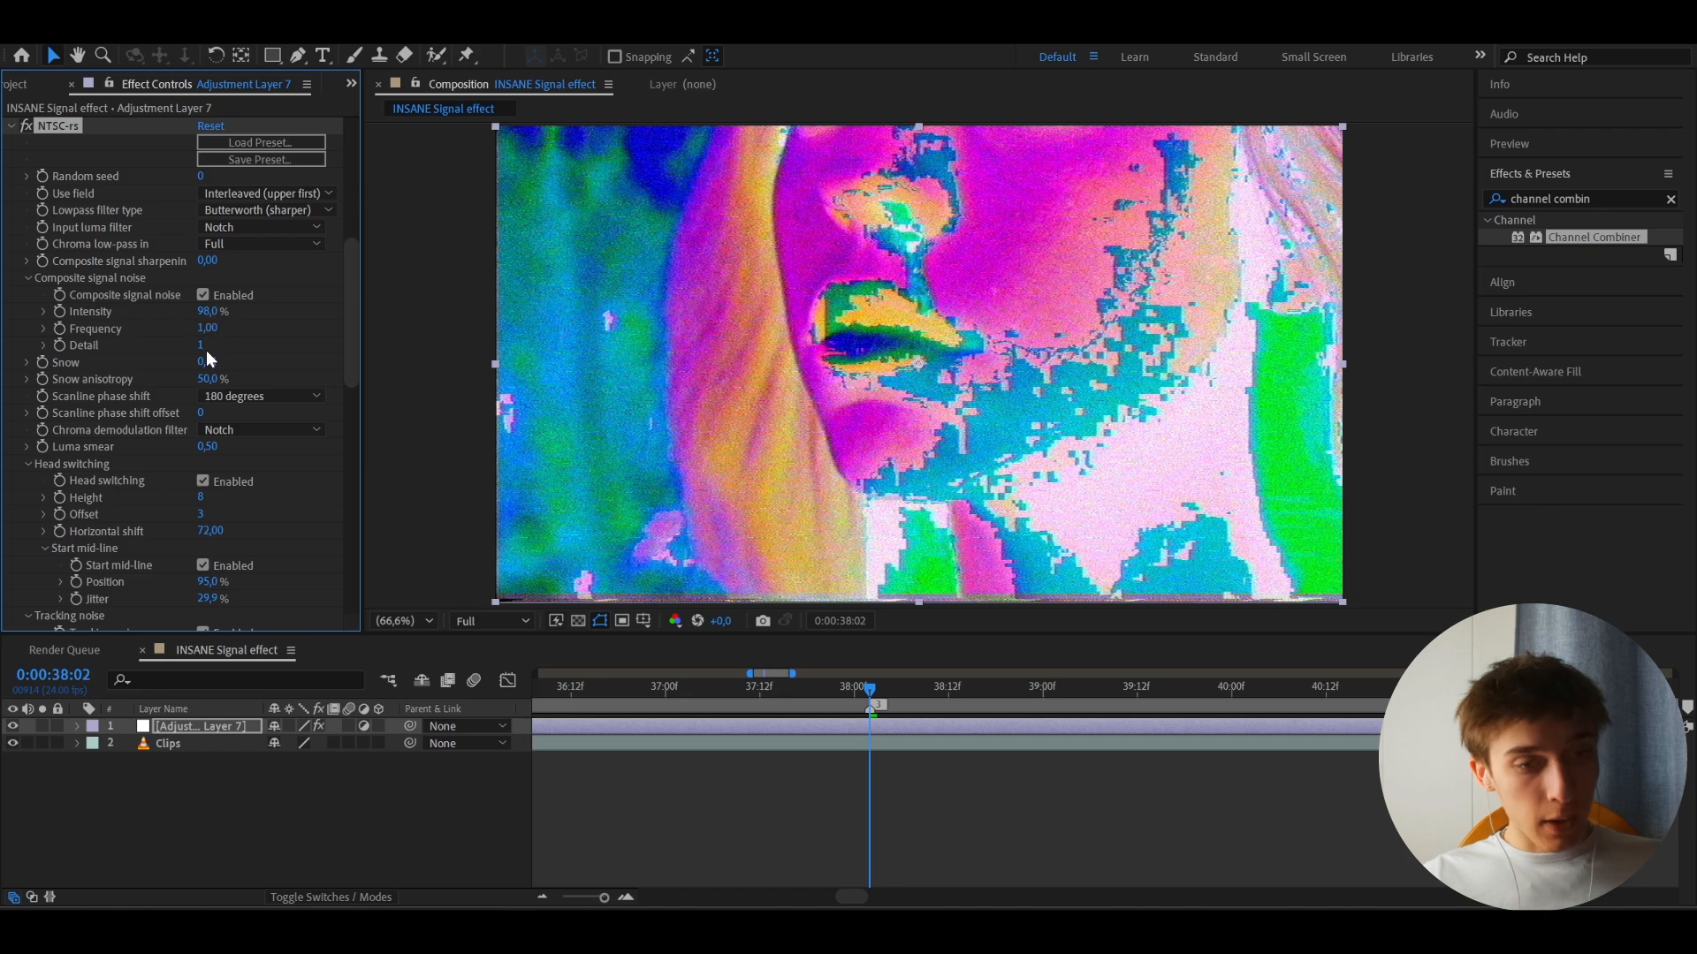
pyautogui.moveTo(204, 363)
pyautogui.mouseDown()
pyautogui.moveTo(257, 357)
pyautogui.moveTo(179, 368)
pyautogui.mouseUp()
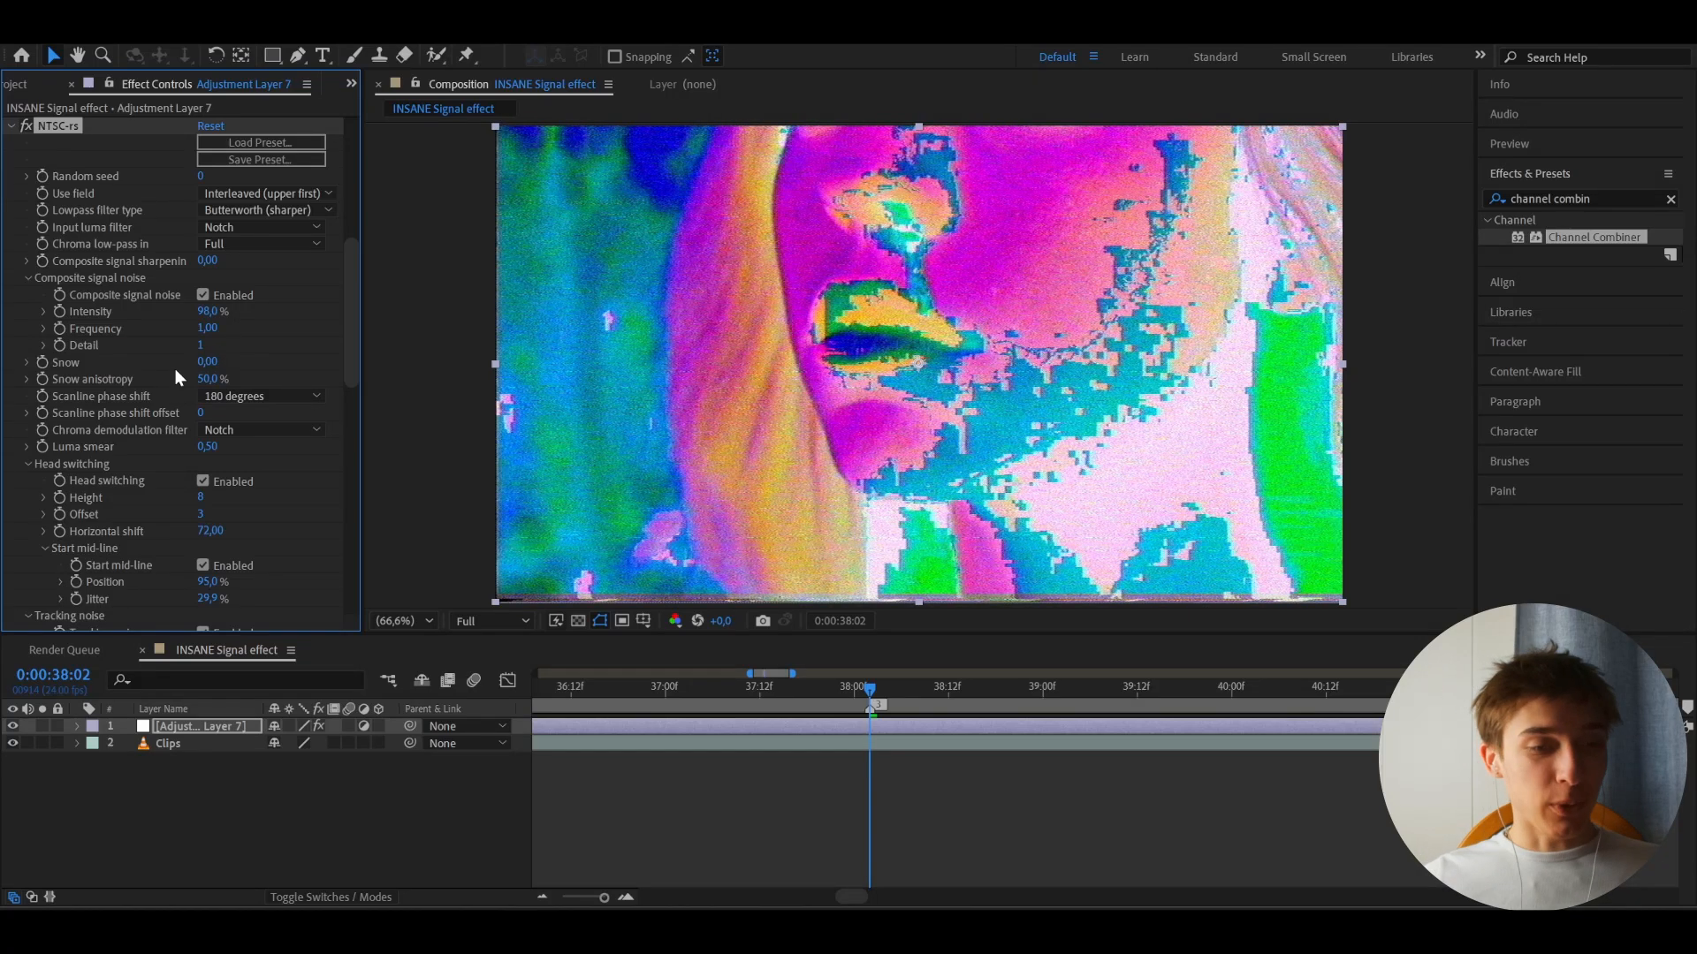
# - Disable Head switching and Tracking noise in the NTSC-rs effect
pyautogui.scroll(-4, 175, 368)
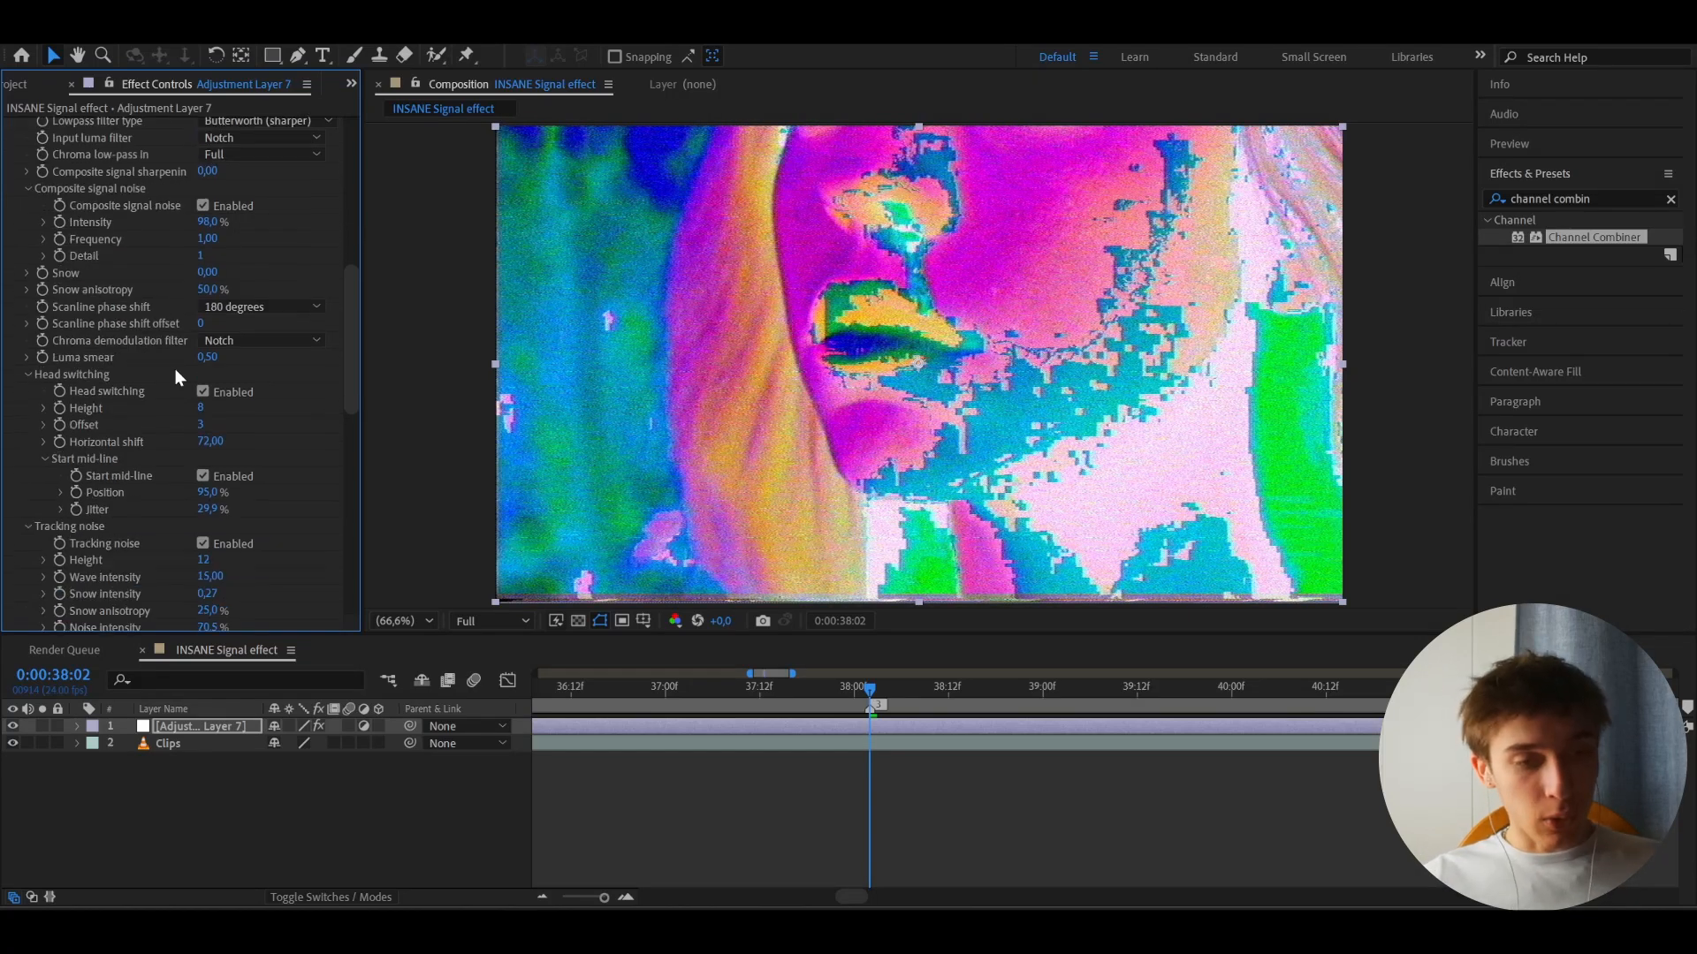
pyautogui.click(197, 302)
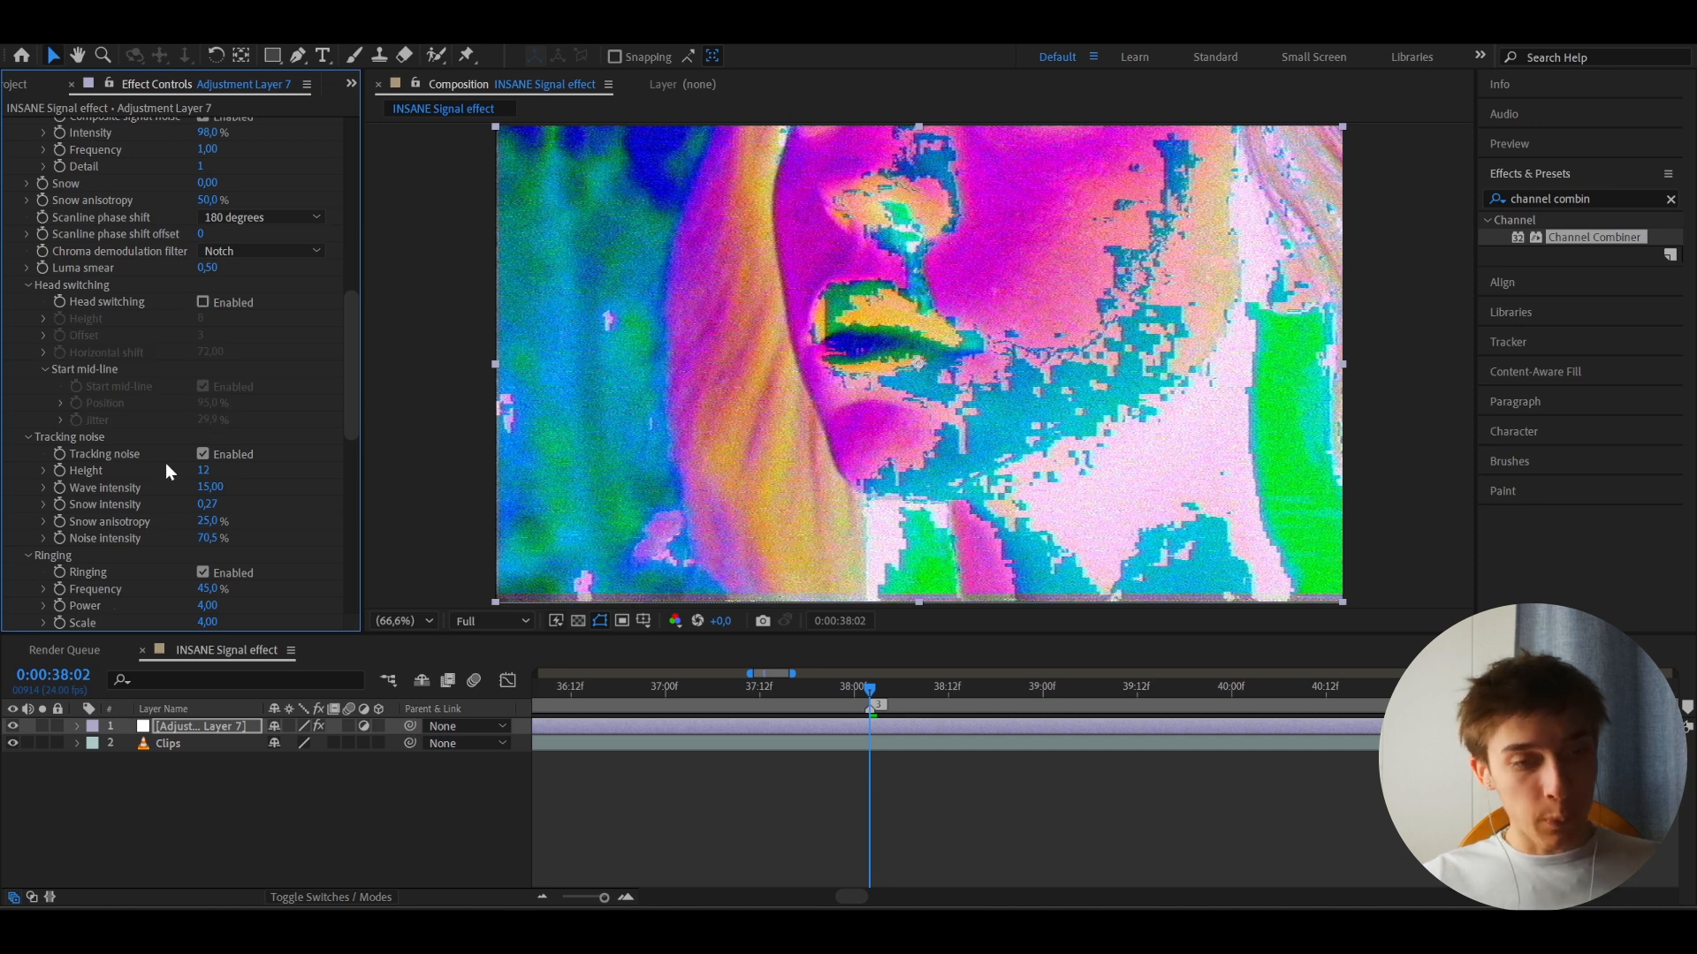
pyautogui.click(201, 452)
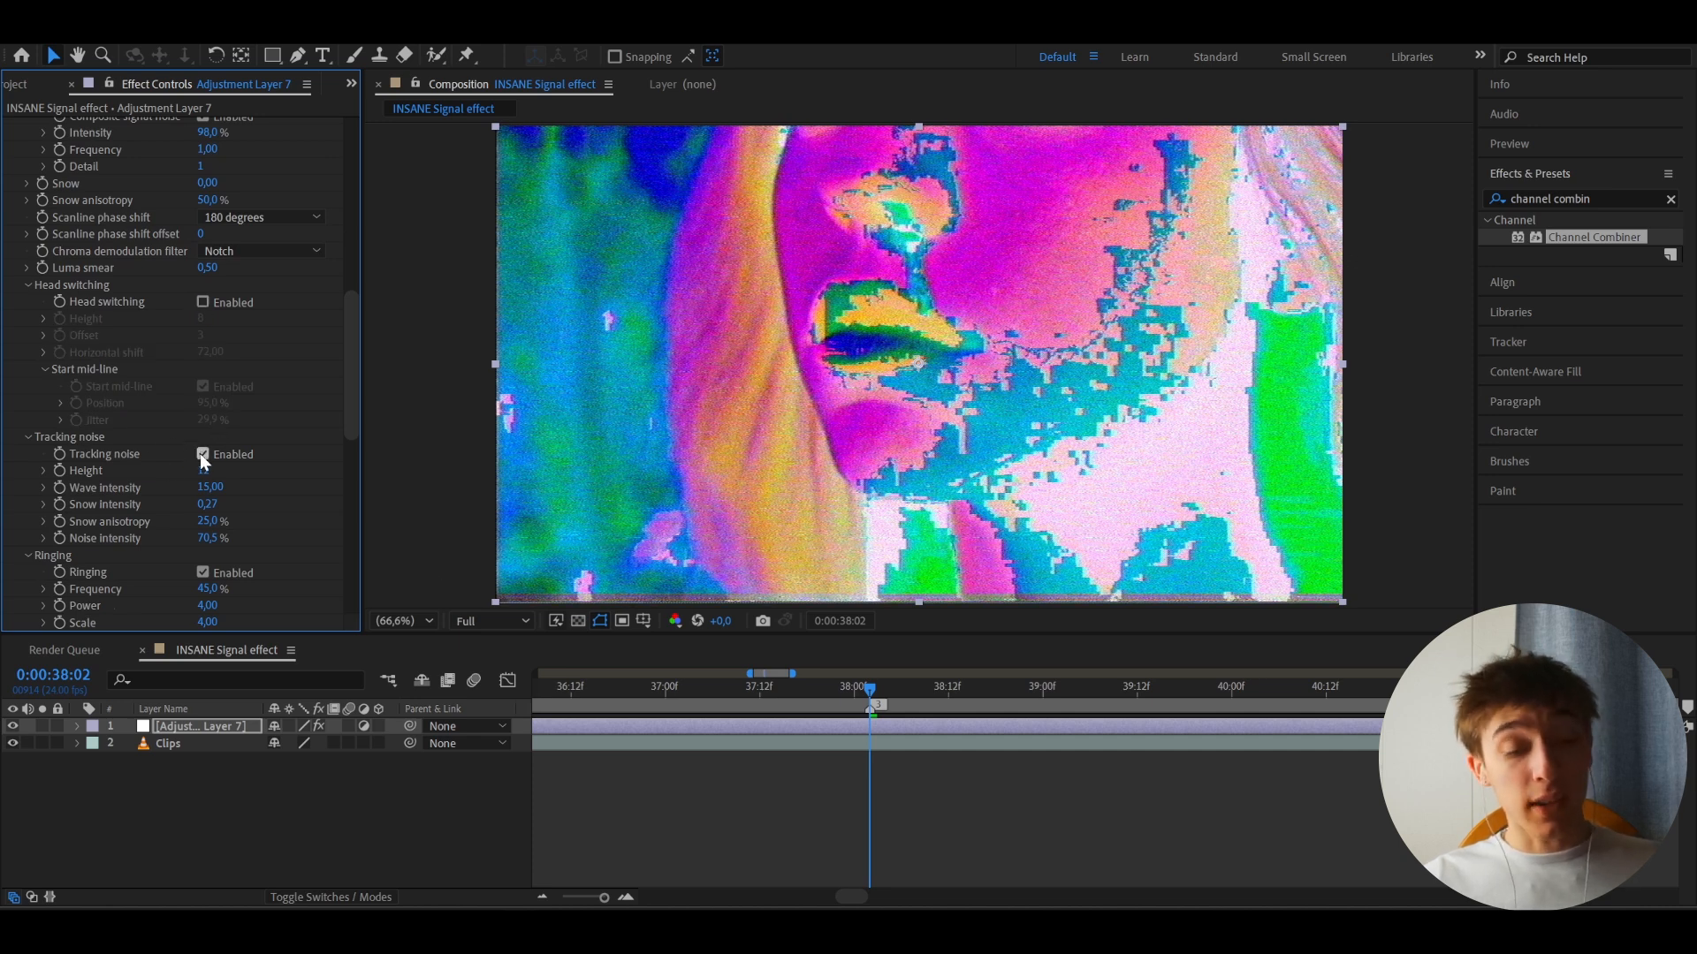
# - Set the NTSC-rs chroma phase error to 56%
pyautogui.scroll(-5, 179, 537)
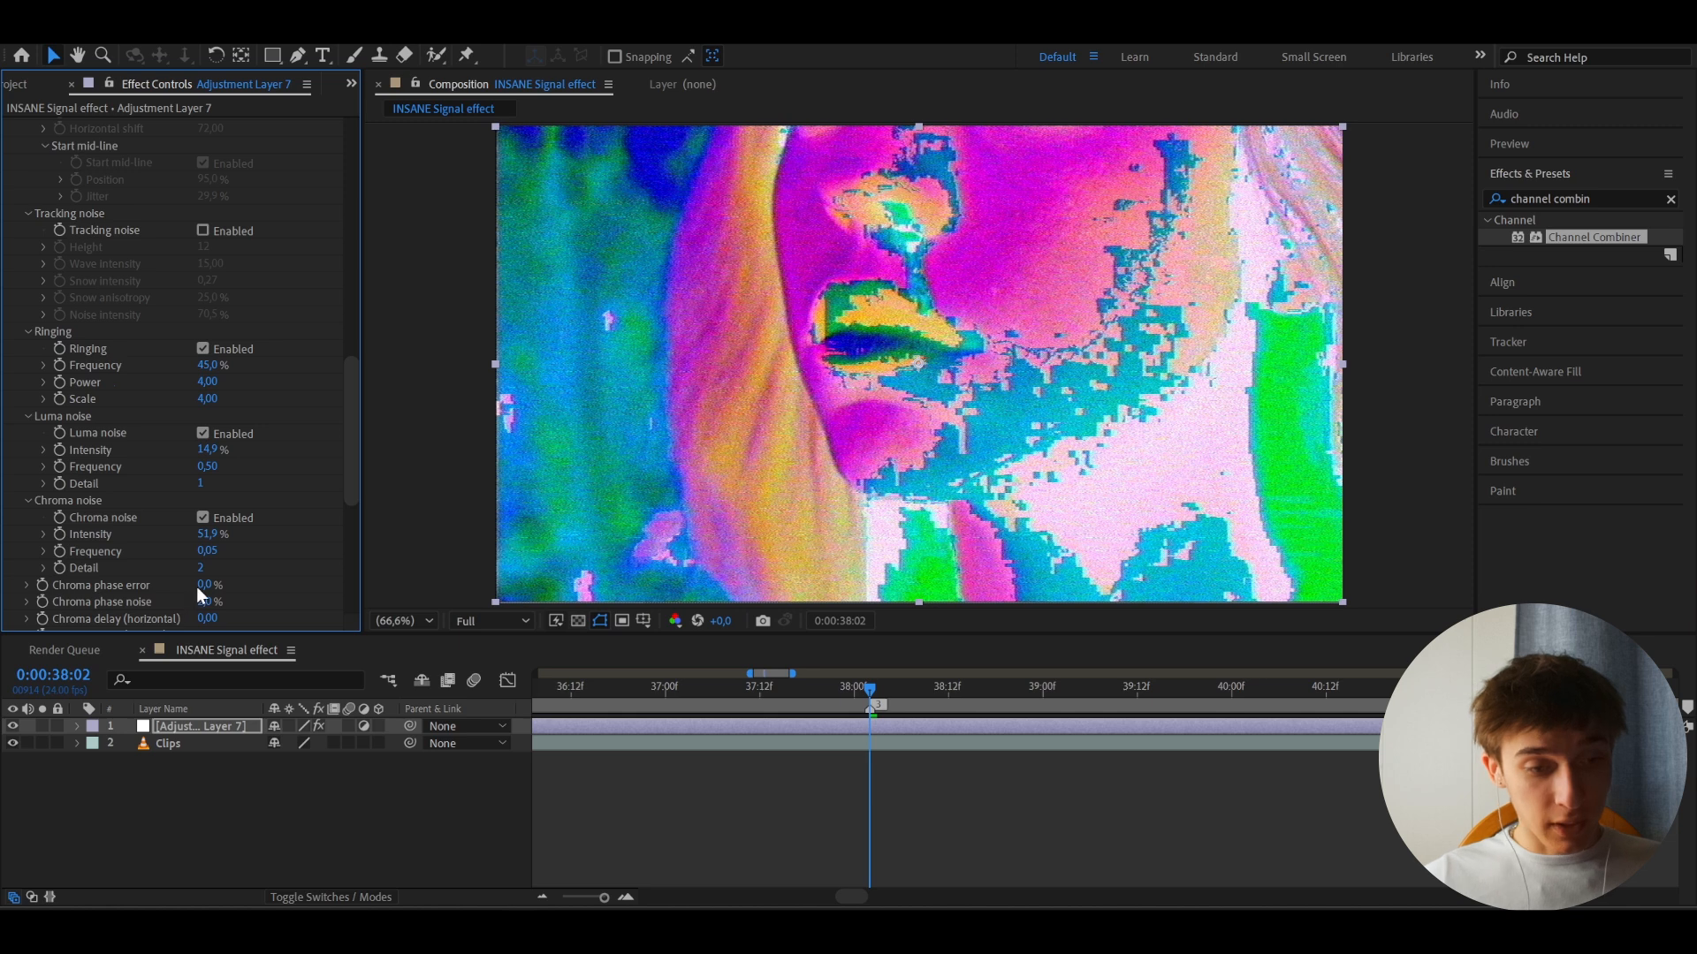
pyautogui.moveTo(198, 585); pyautogui.dragTo(258, 585)
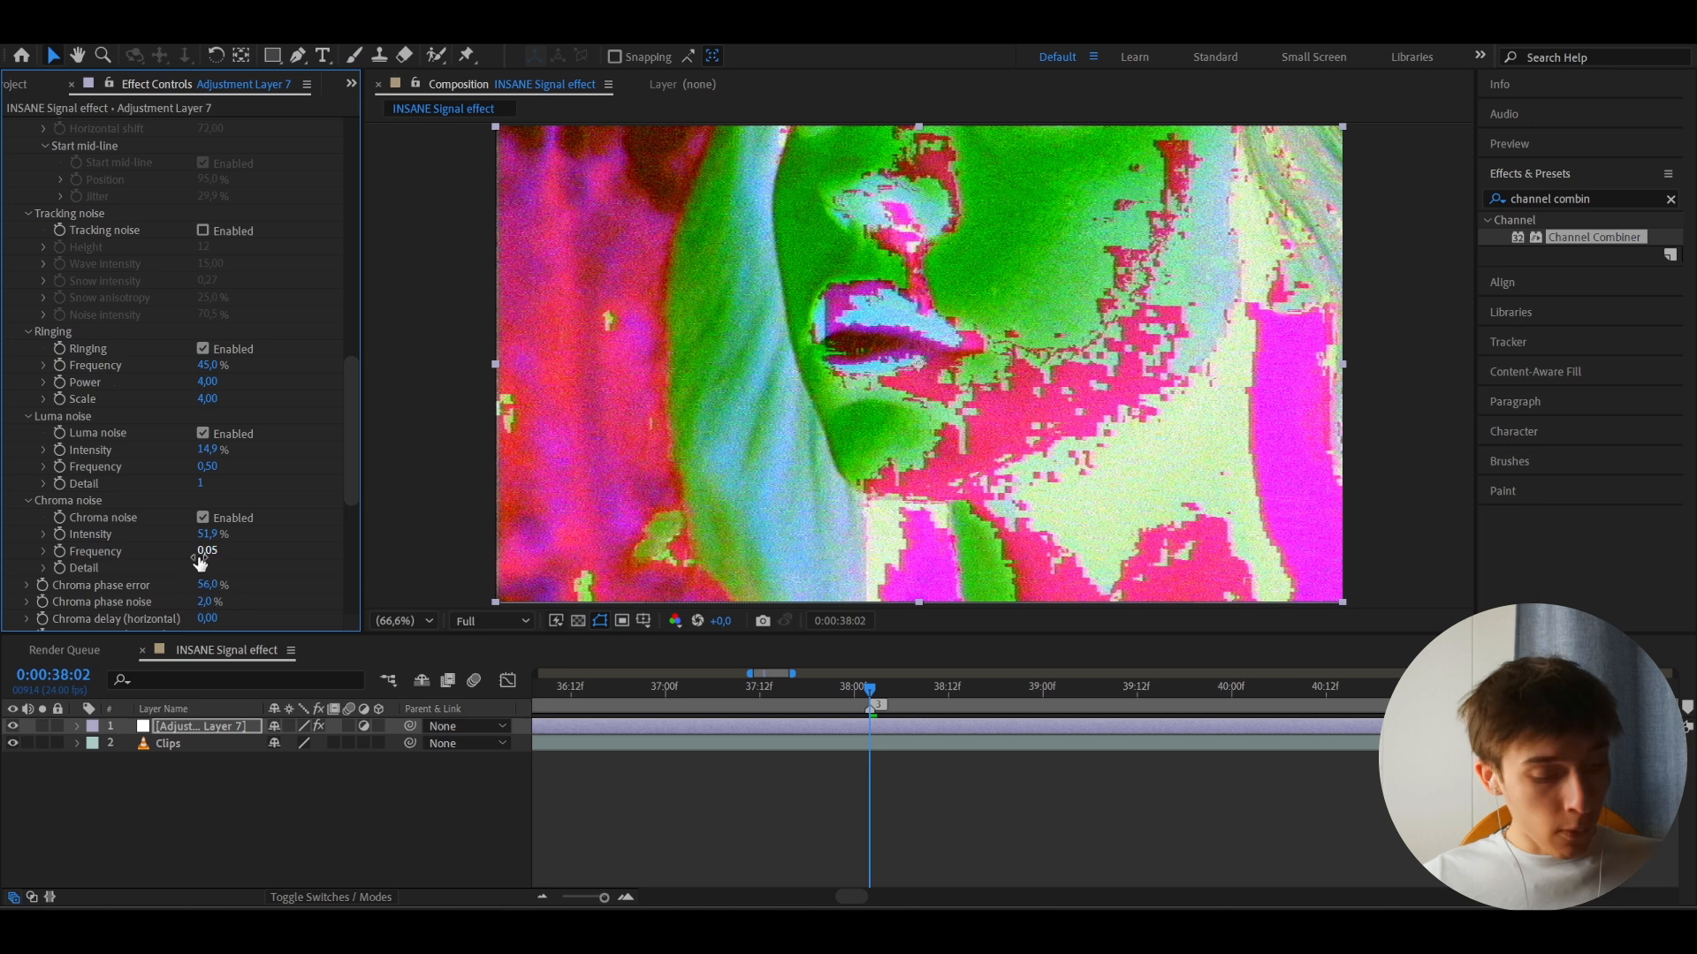
pyautogui.scroll(-5, 200, 562)
pyautogui.moveTo(208, 272)
pyautogui.mouseDown()
pyautogui.moveTo(246, 279)
pyautogui.moveTo(229, 279)
pyautogui.mouseUp()
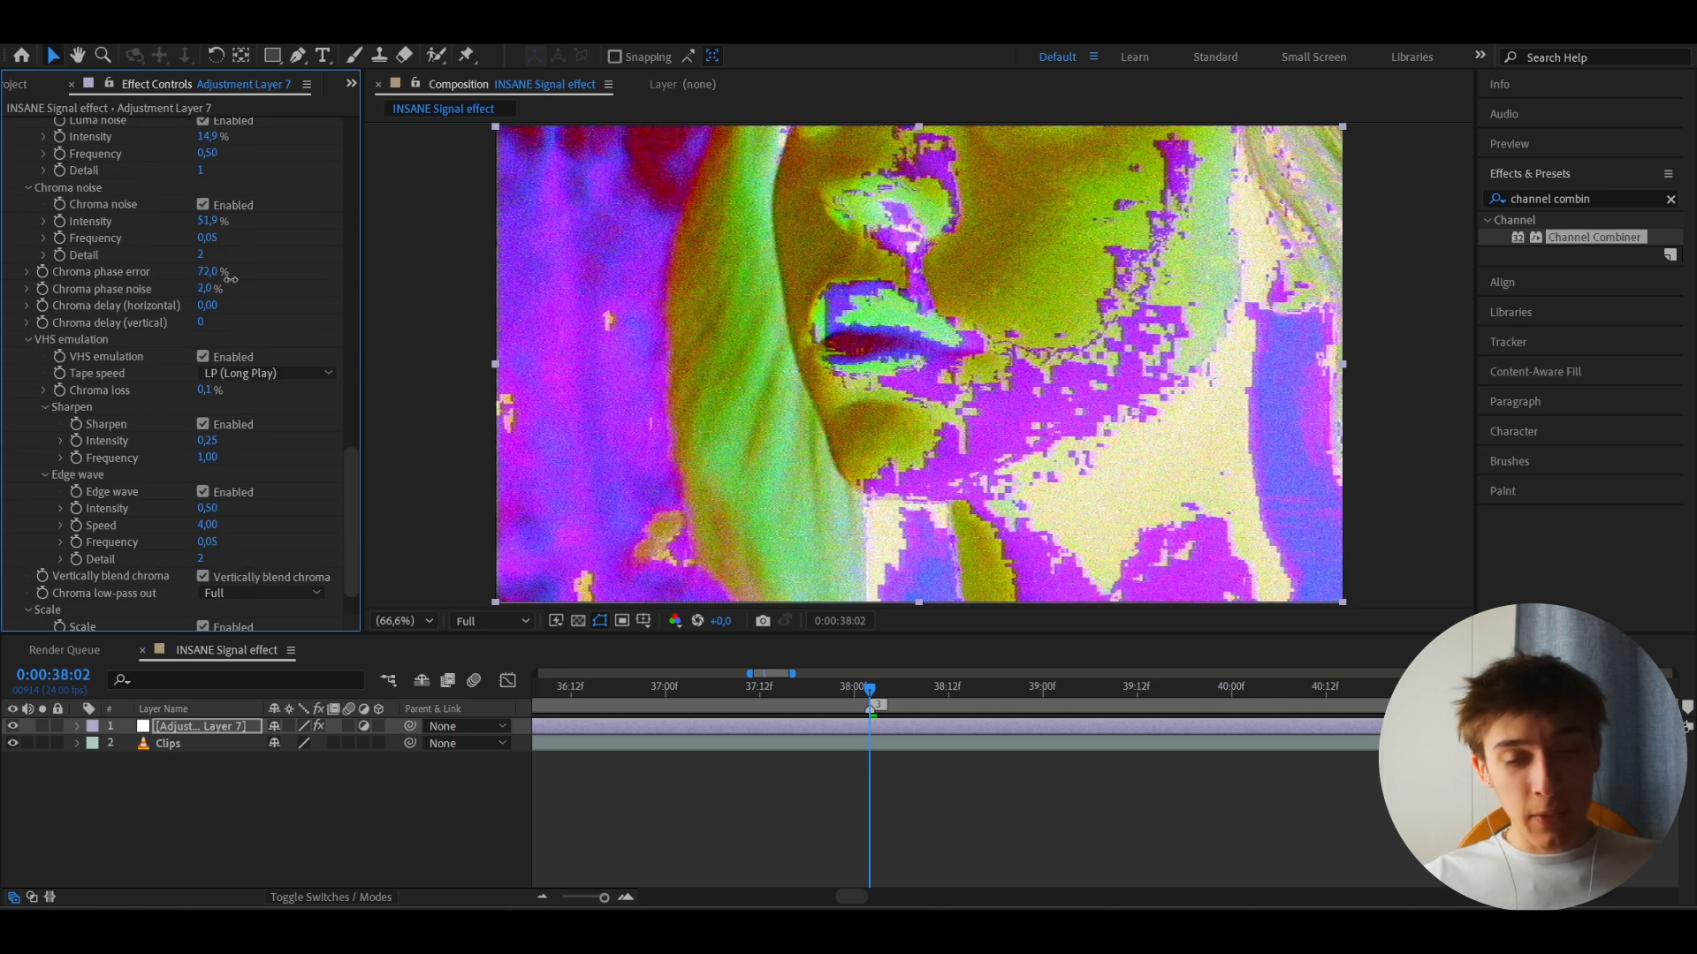
pyautogui.click(208, 274)
pyautogui.write('56')
pyautogui.press('Return')
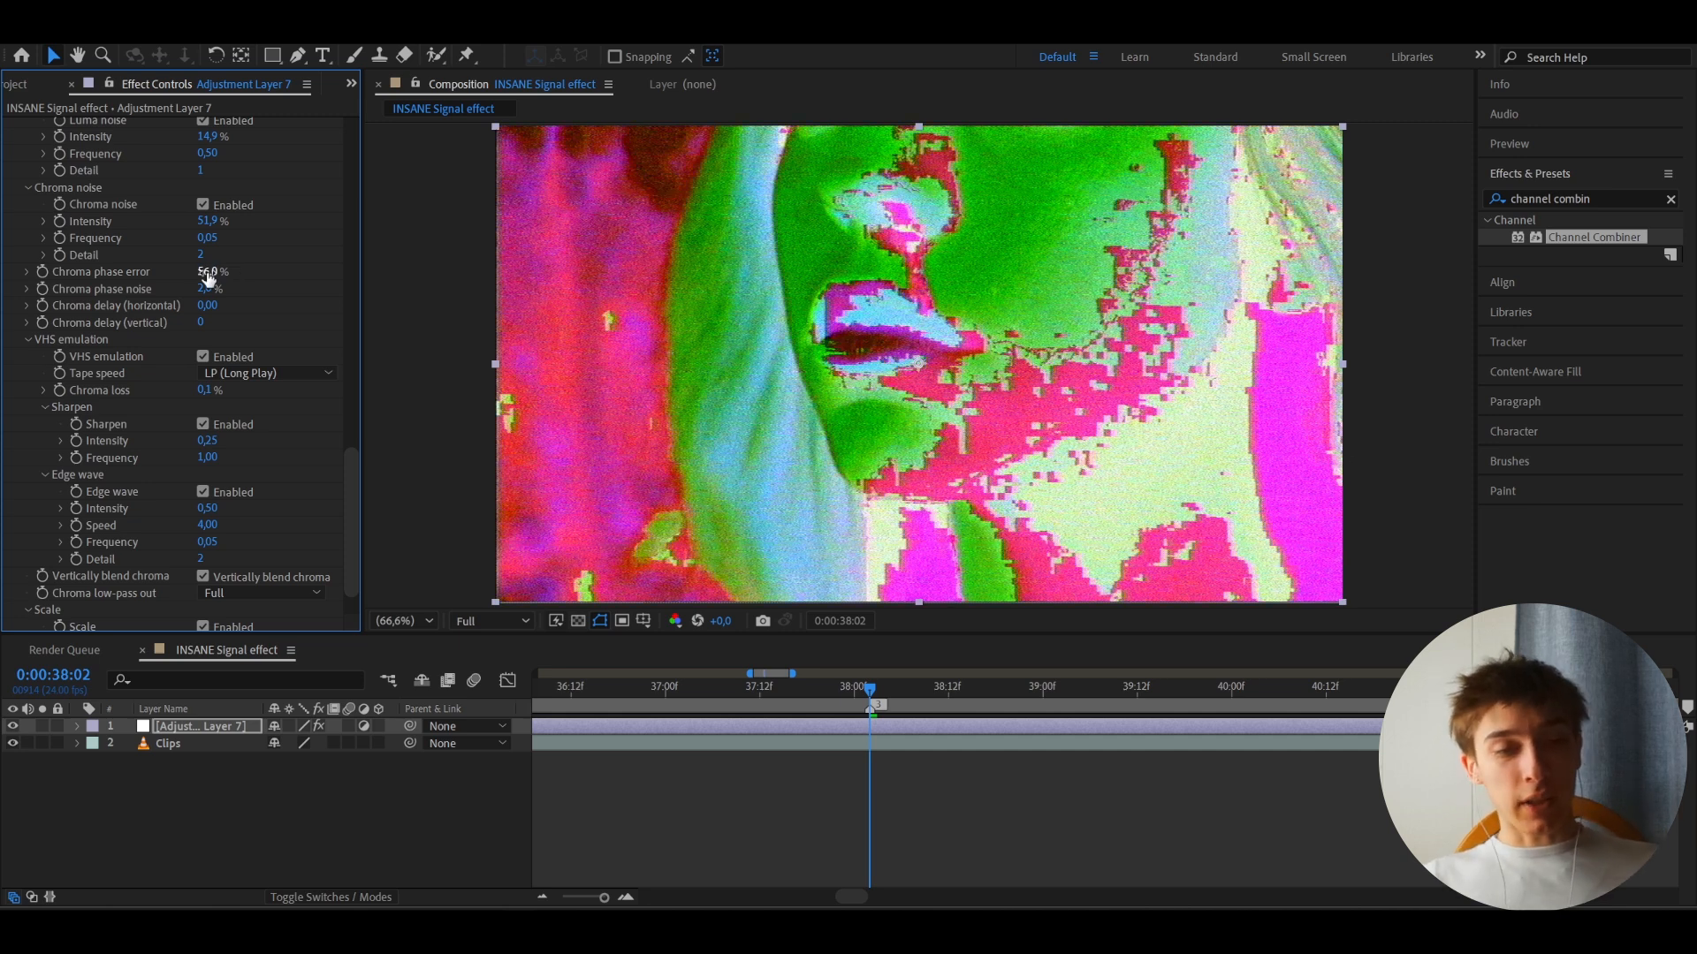
# - Enable Scale with video size in NTSC-rs and raise the horizontal scale to 2.40
pyautogui.scroll(-3, 209, 276)
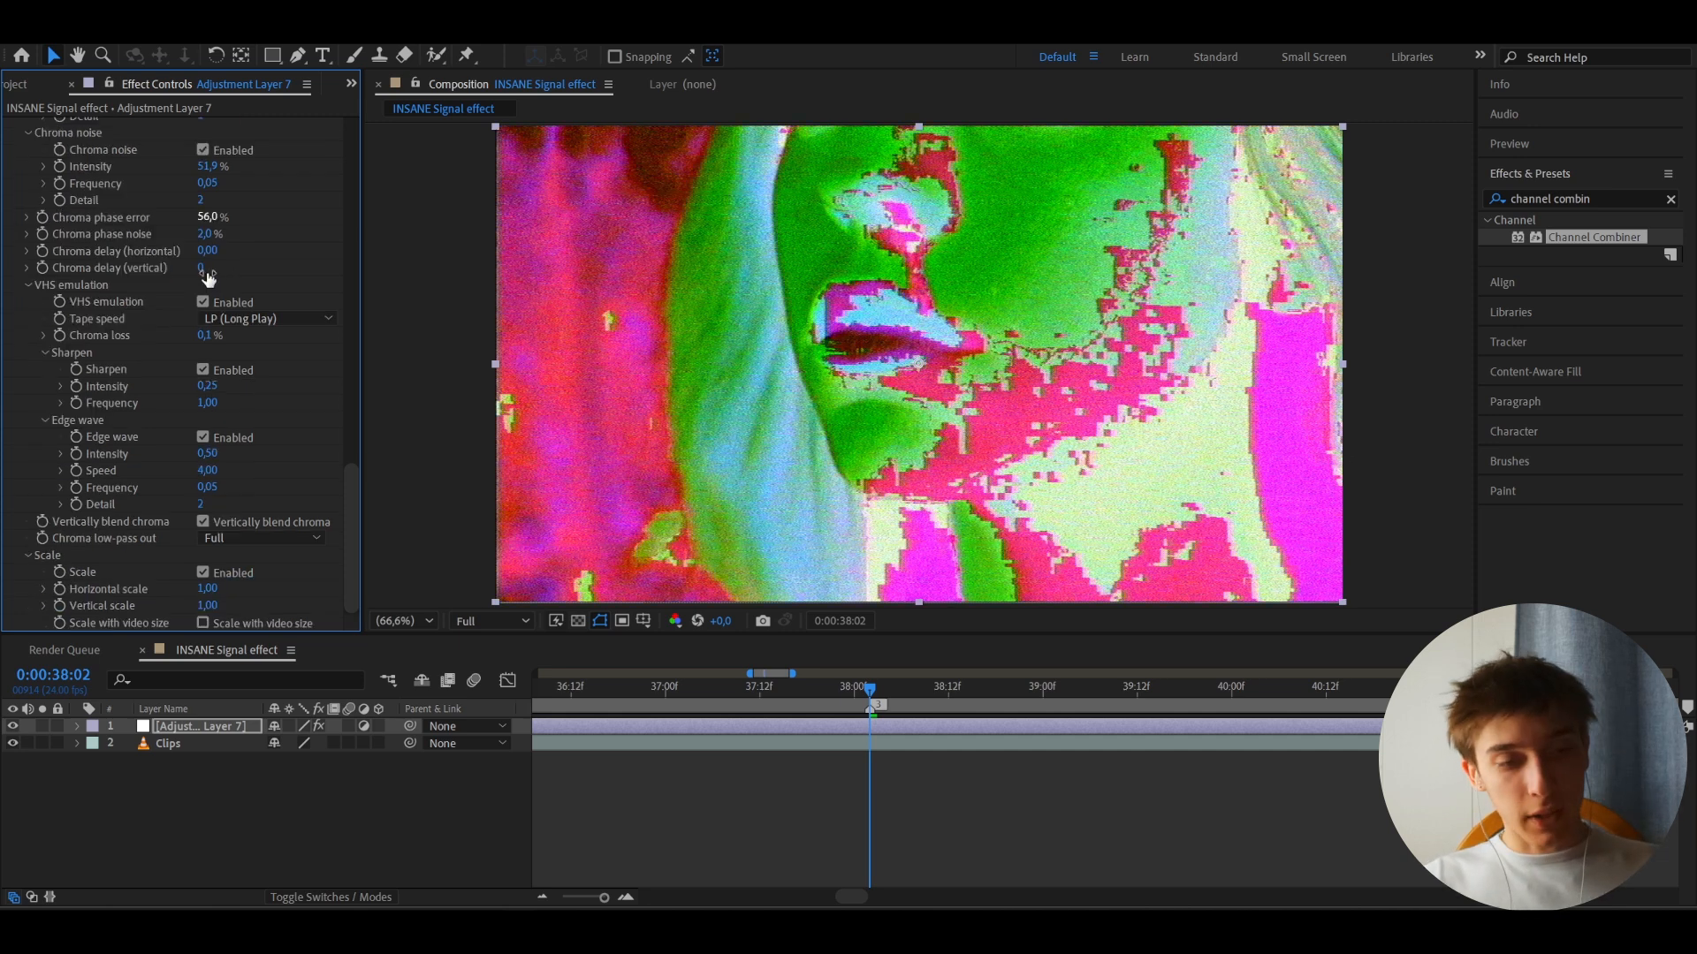
pyautogui.click(205, 622)
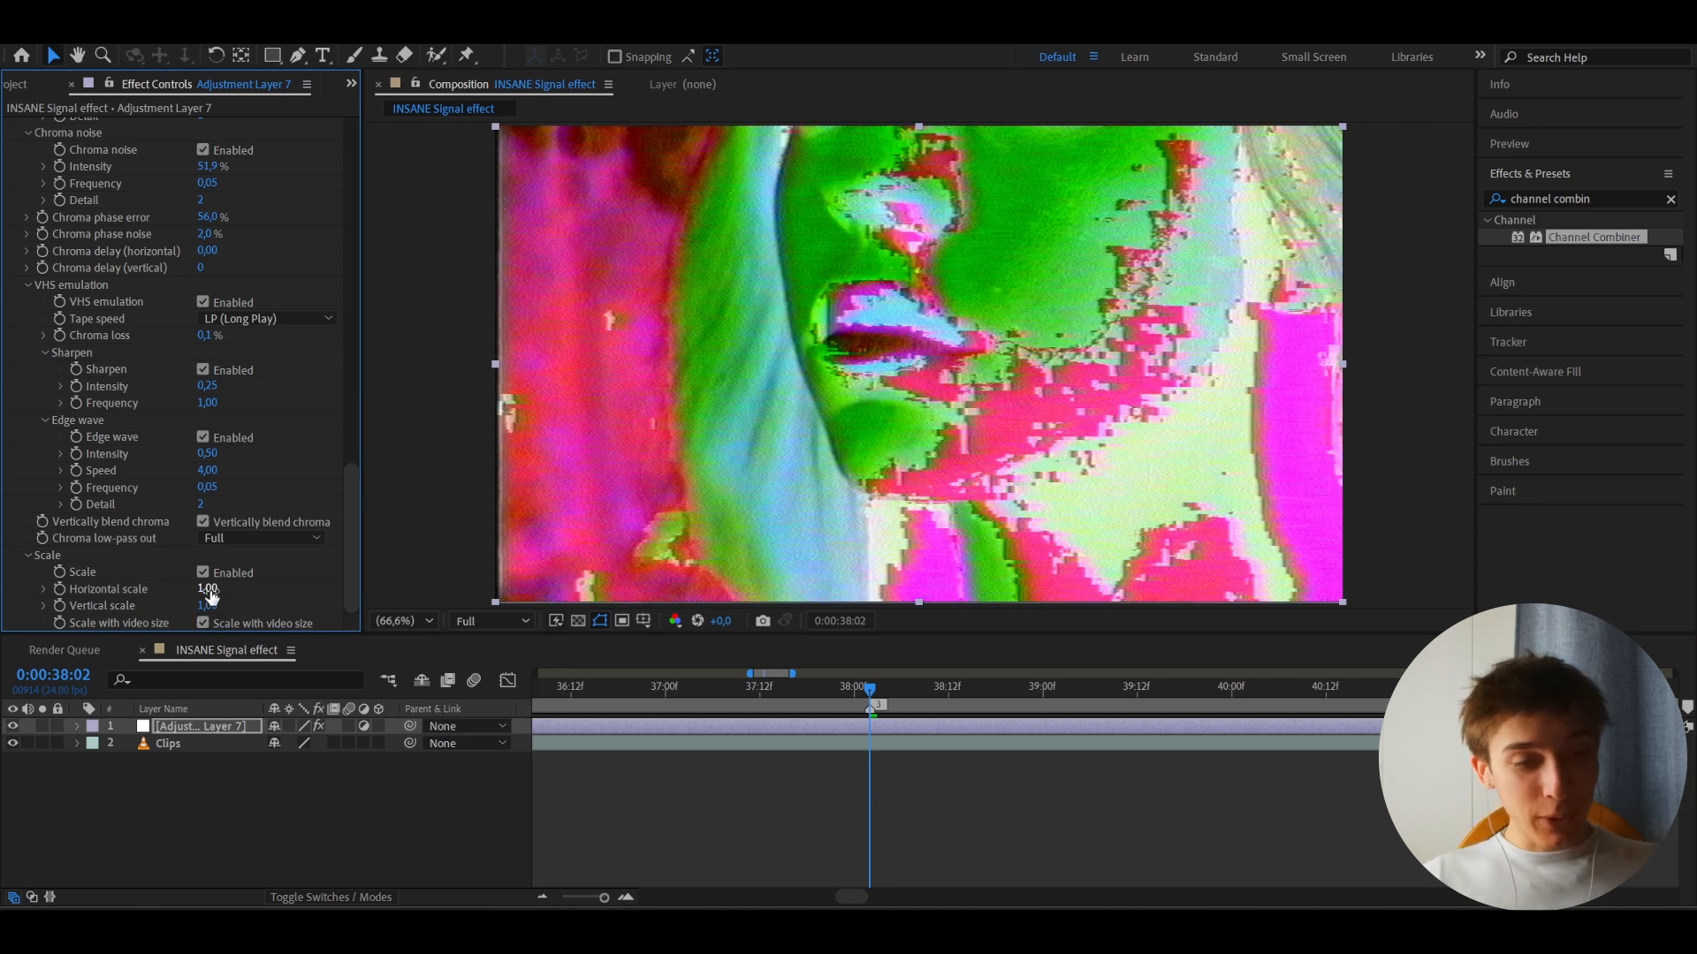
pyautogui.moveTo(208, 590); pyautogui.dragTo(347, 587)
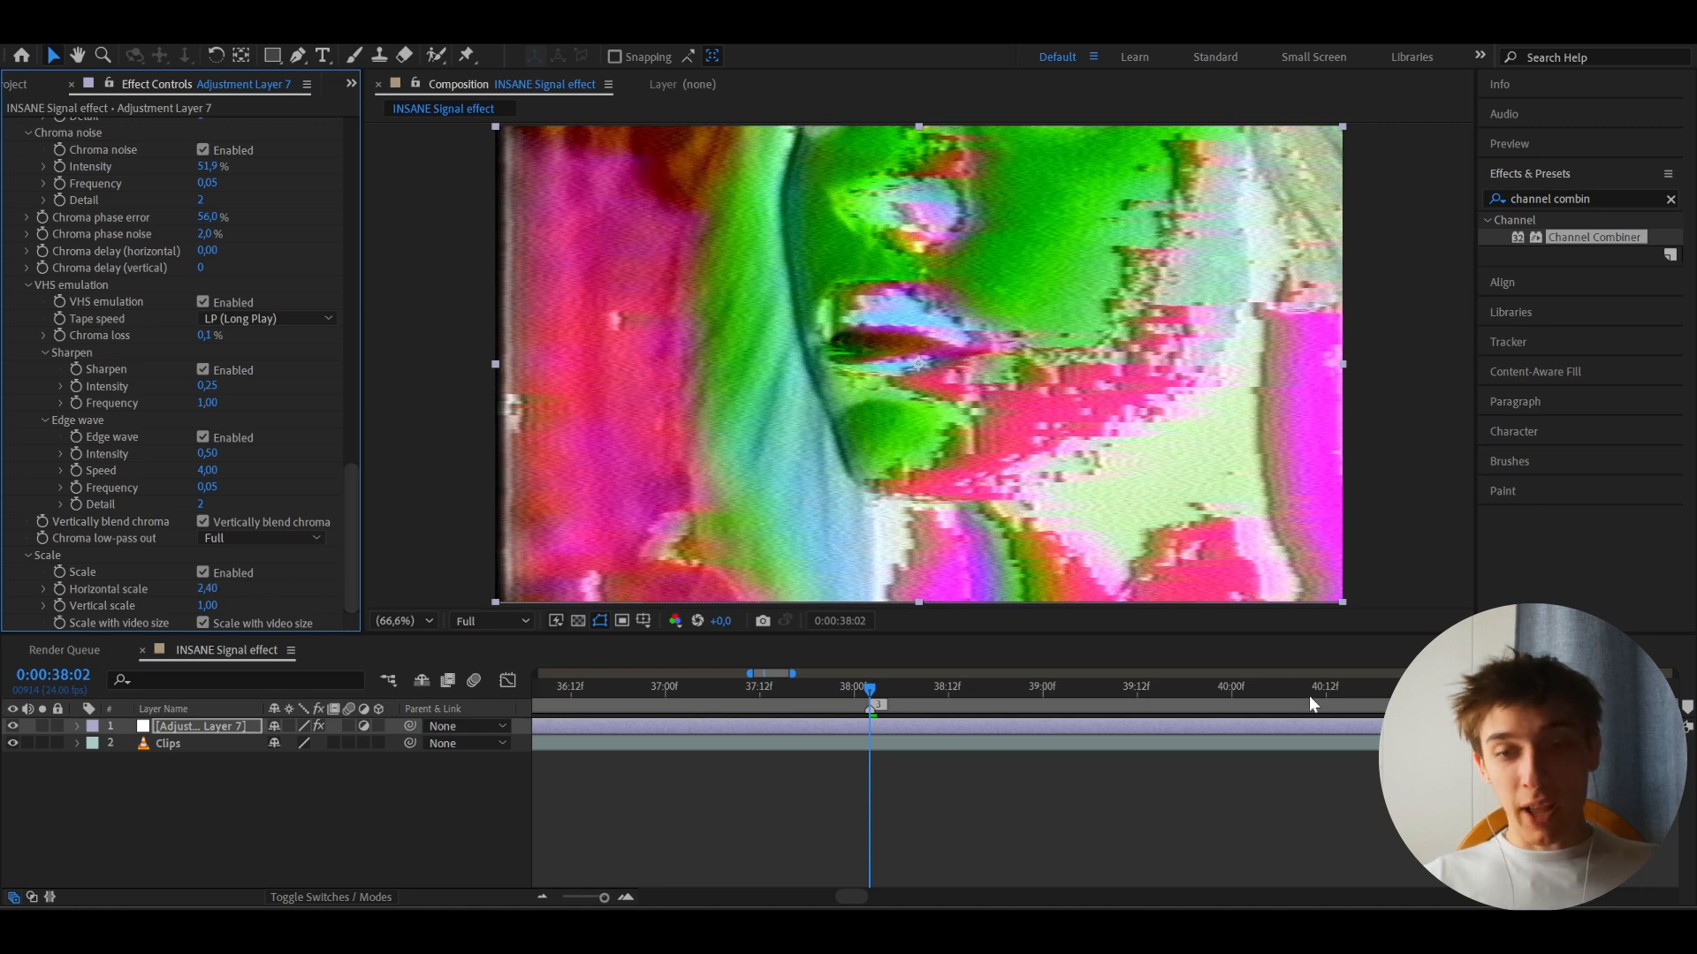
# - Play back the composition to preview the effect, stopping with the playhead at 0:00:41:11
pyautogui.click(925, 808)
pyautogui.press('space')
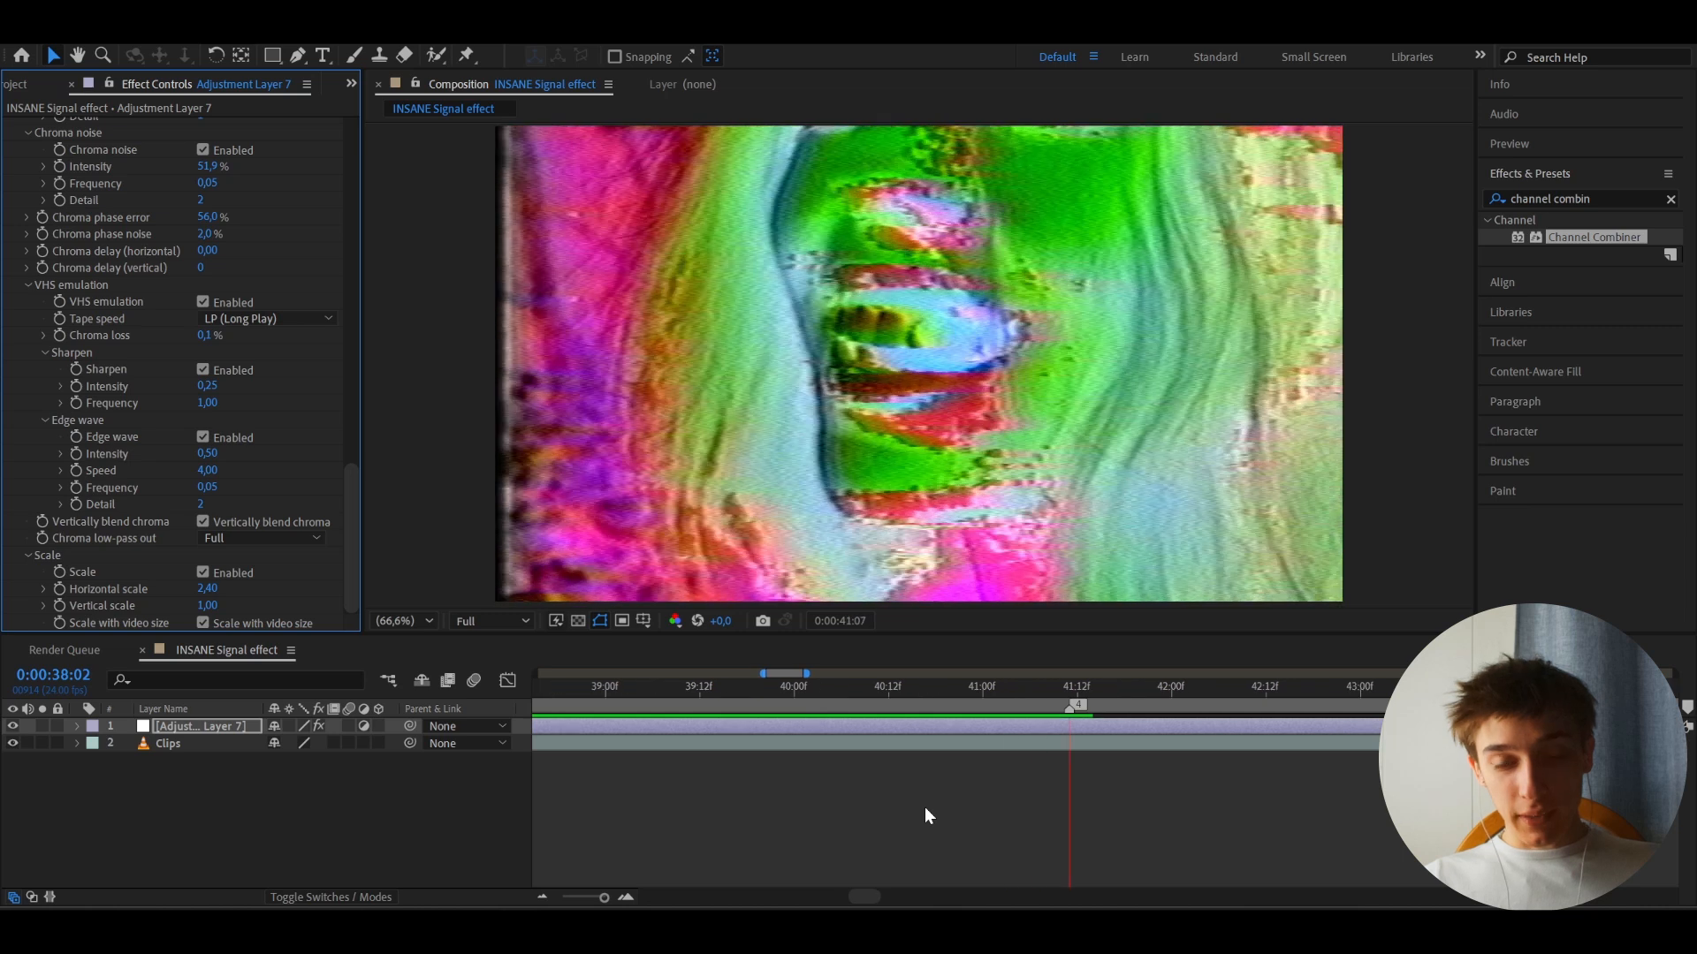
pyautogui.press('space')
pyautogui.click(1059, 684)
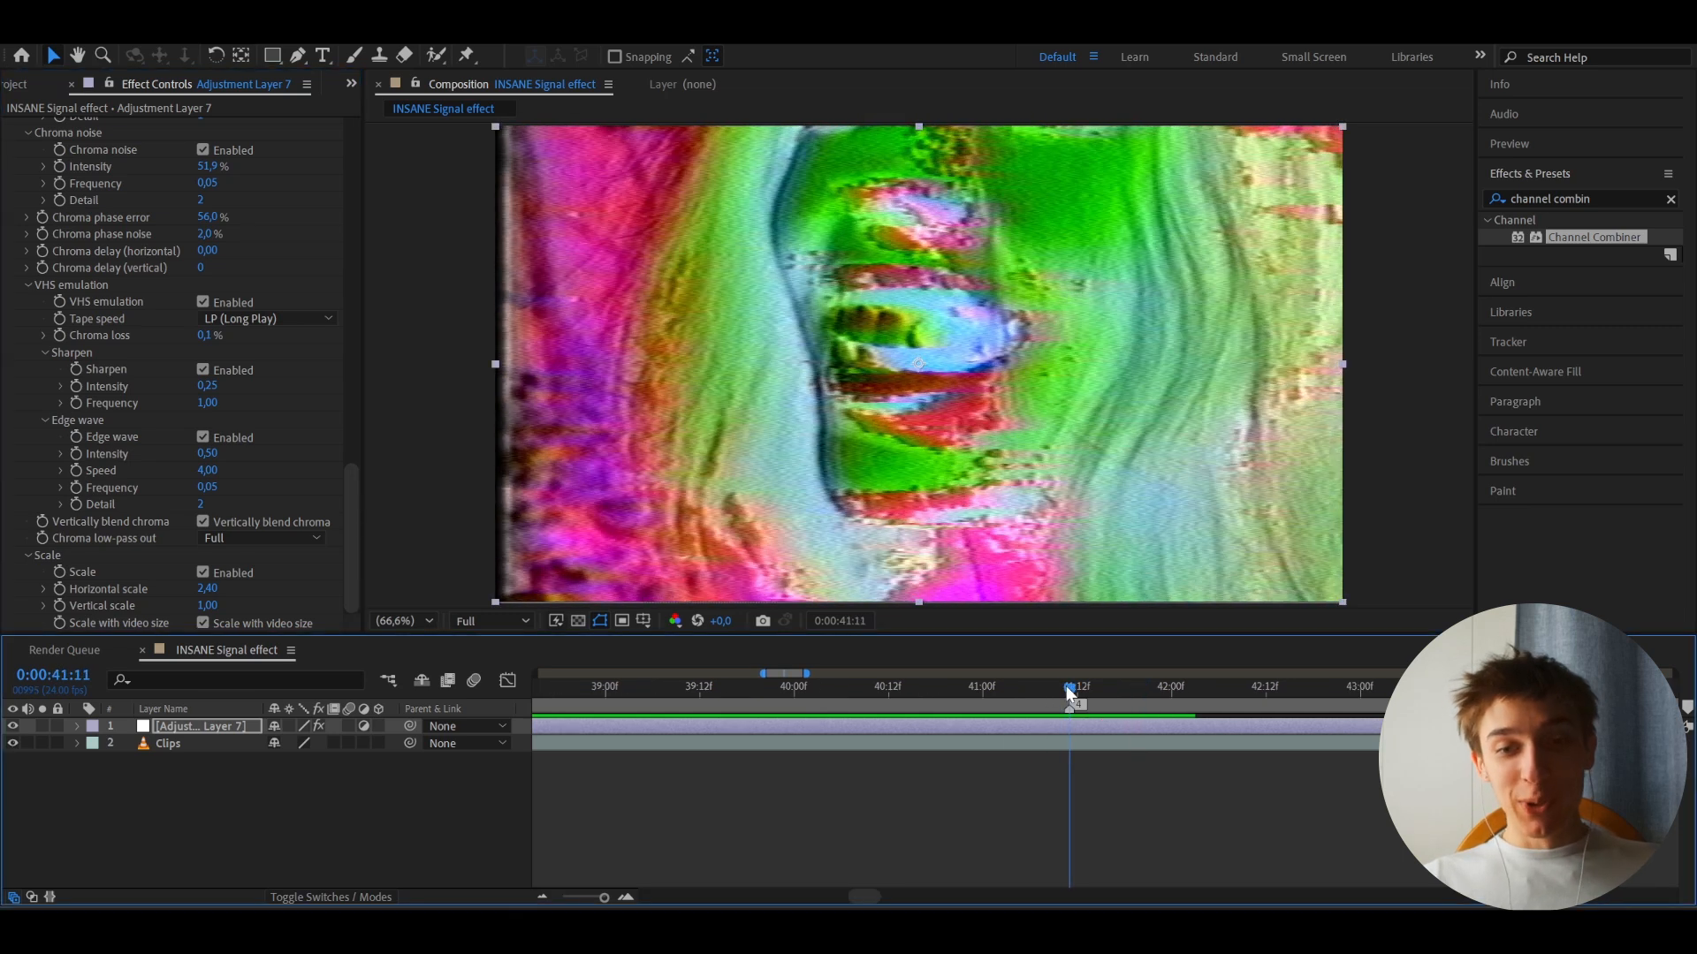
# - Set the NTSC-rs horizontal scale to 1
pyautogui.click(205, 588)
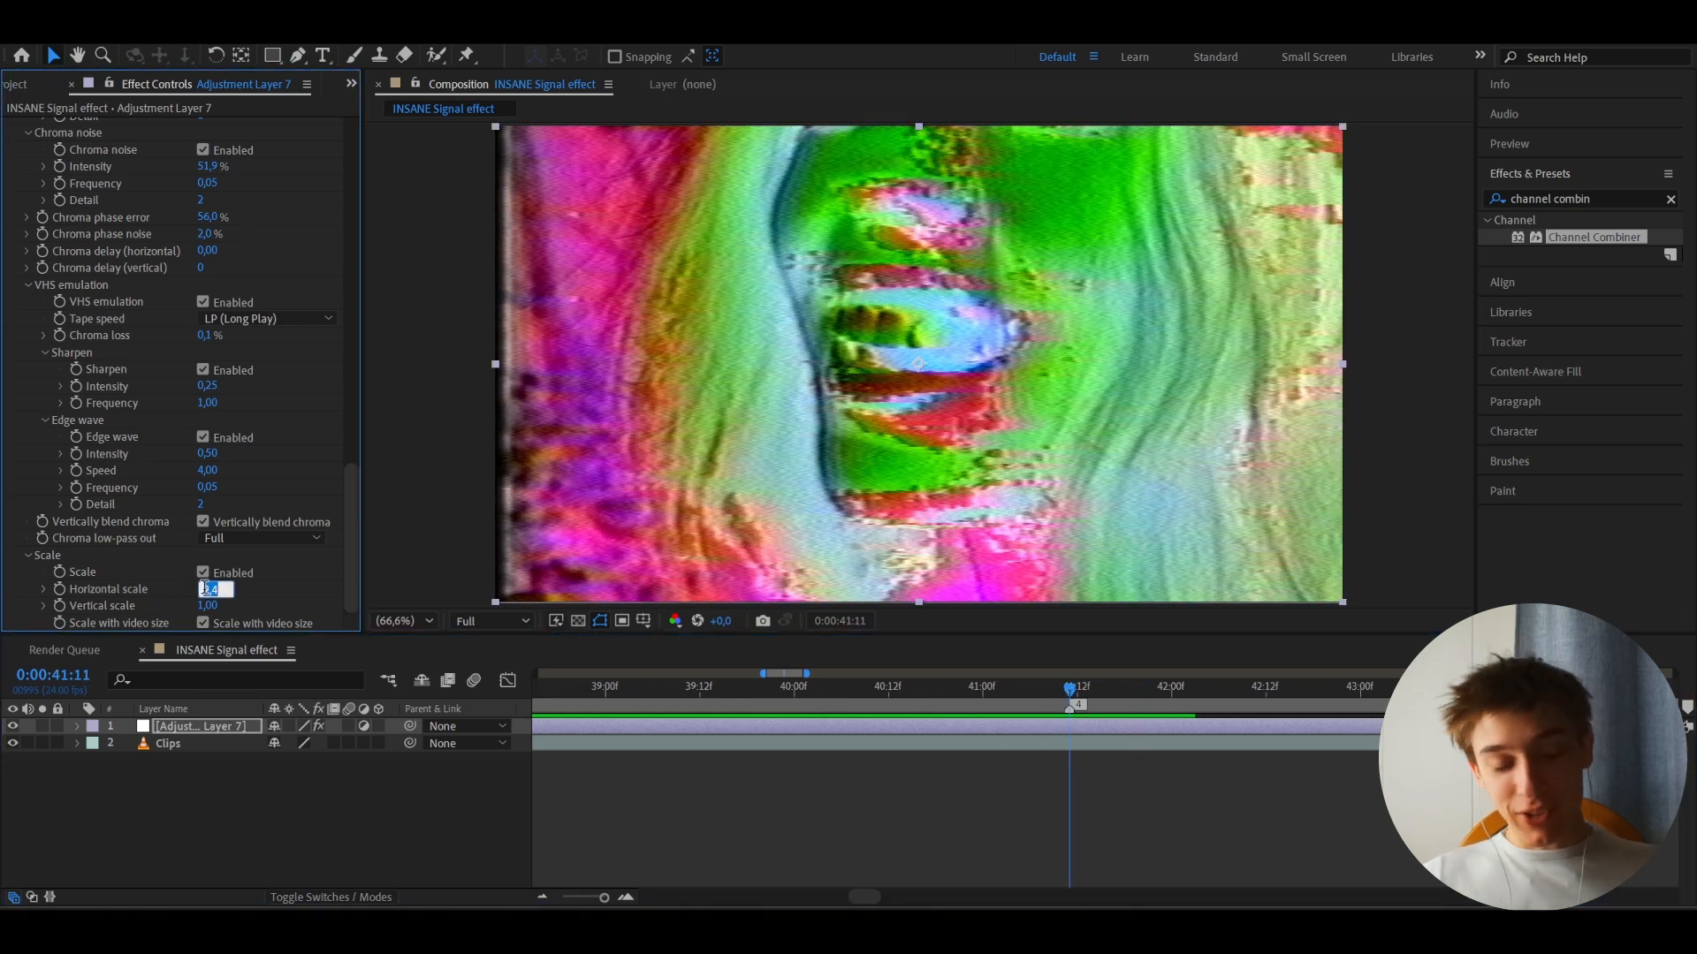
pyautogui.write('1')
pyautogui.press('Return')
# - Duplicate the adjustment layer, preview the stacked result, and move the playhead back to 0:00:38:01
pyautogui.scroll(15, 225, 469)
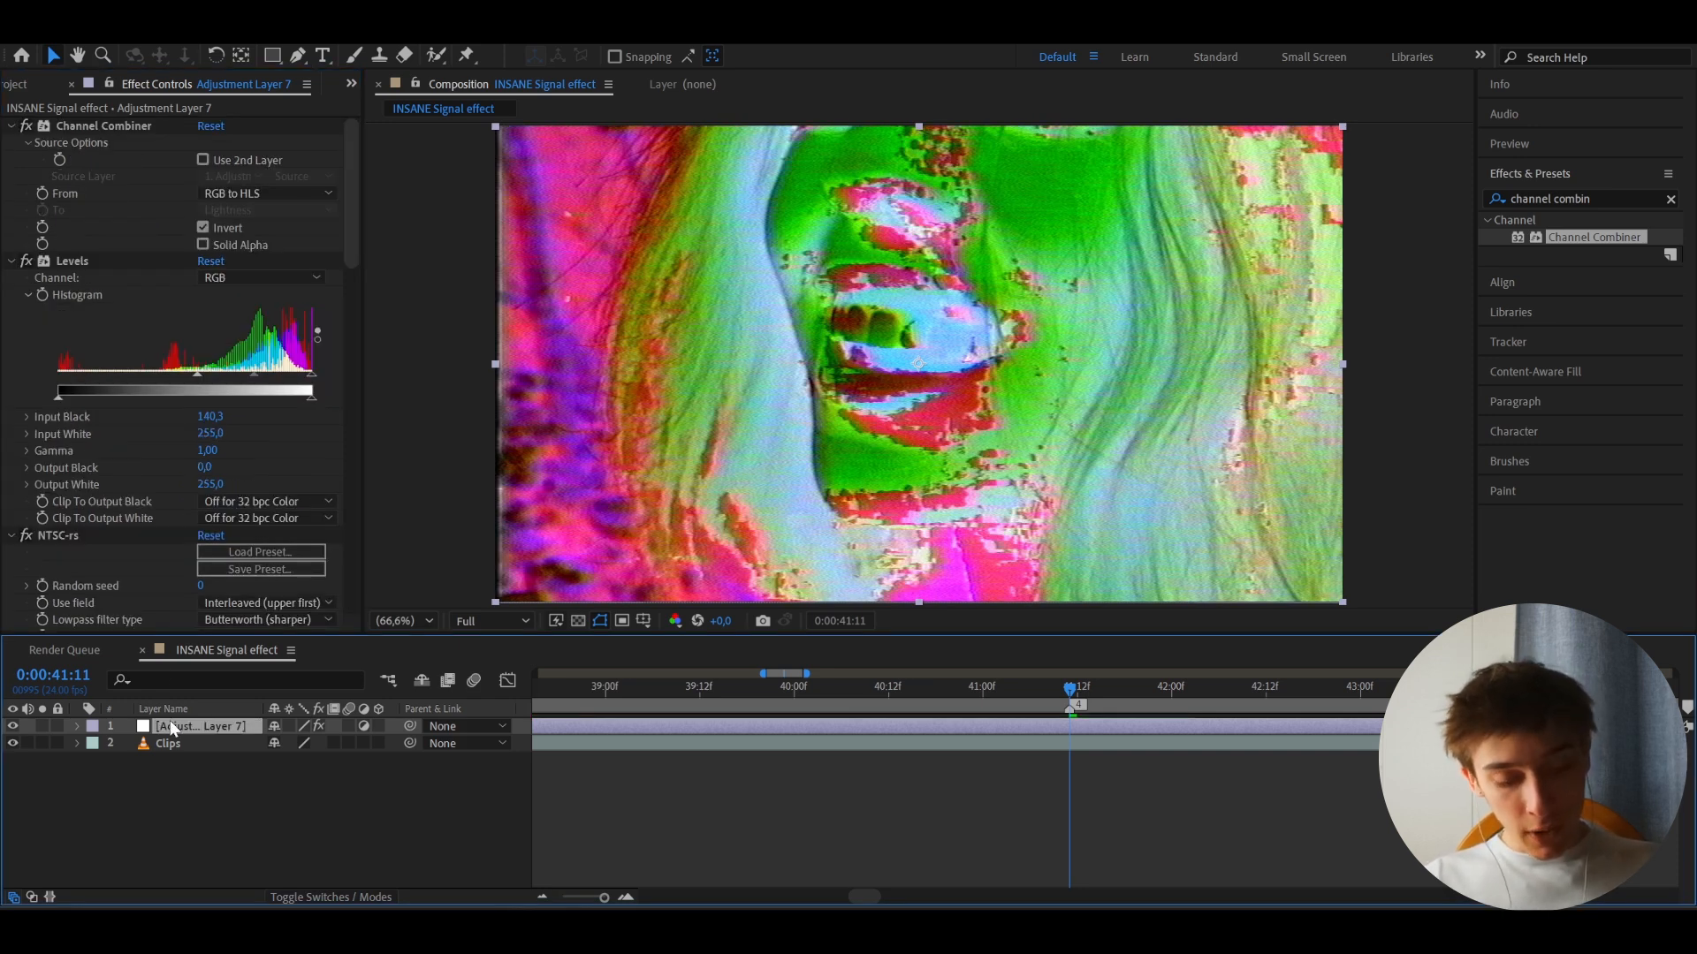
pyautogui.hotkey('ctrl', 'd')
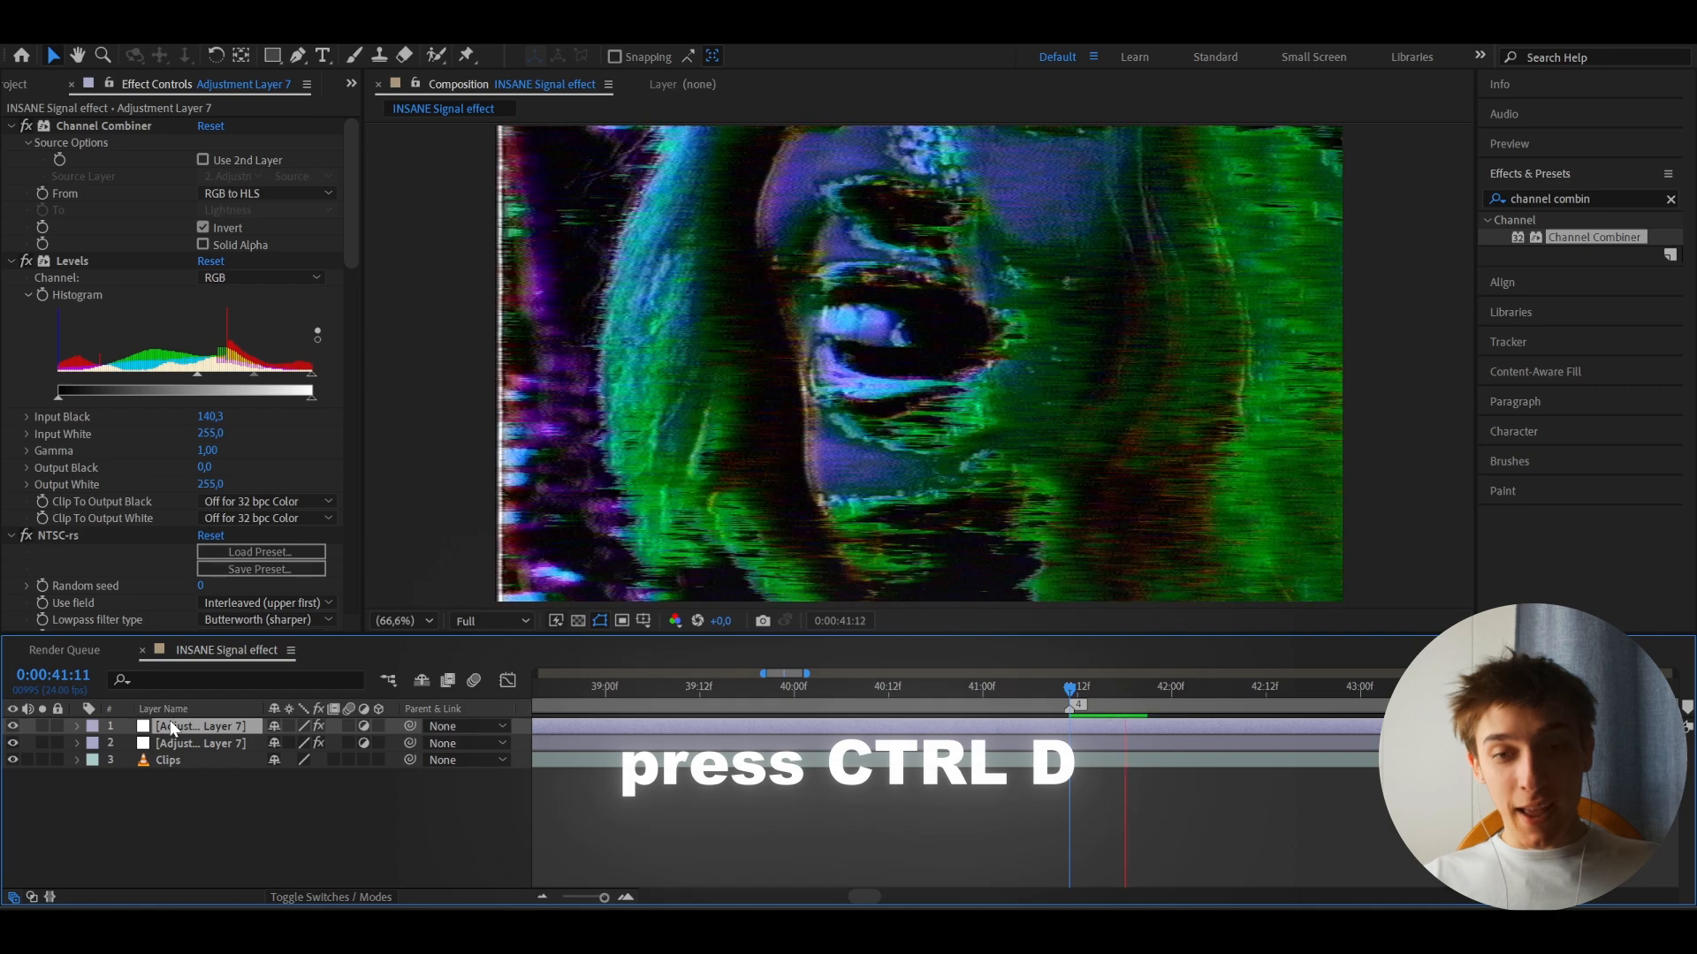
pyautogui.scroll(-4, 989, 793)
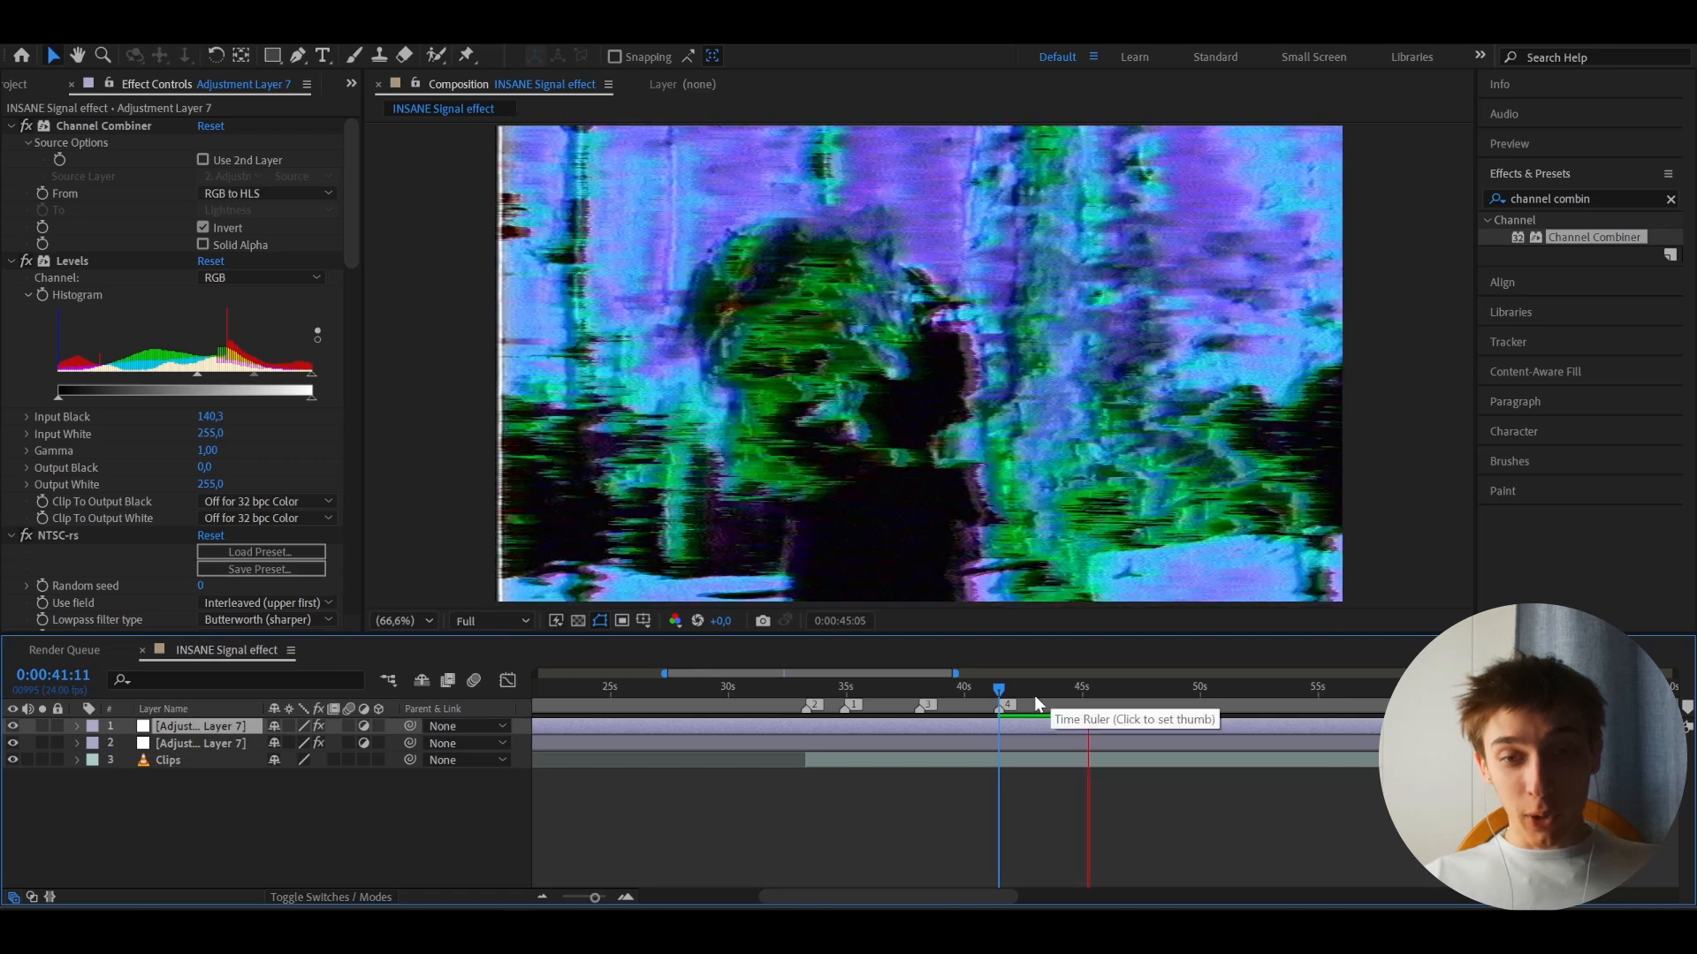
pyautogui.moveTo(976, 692); pyautogui.dragTo(919, 699)
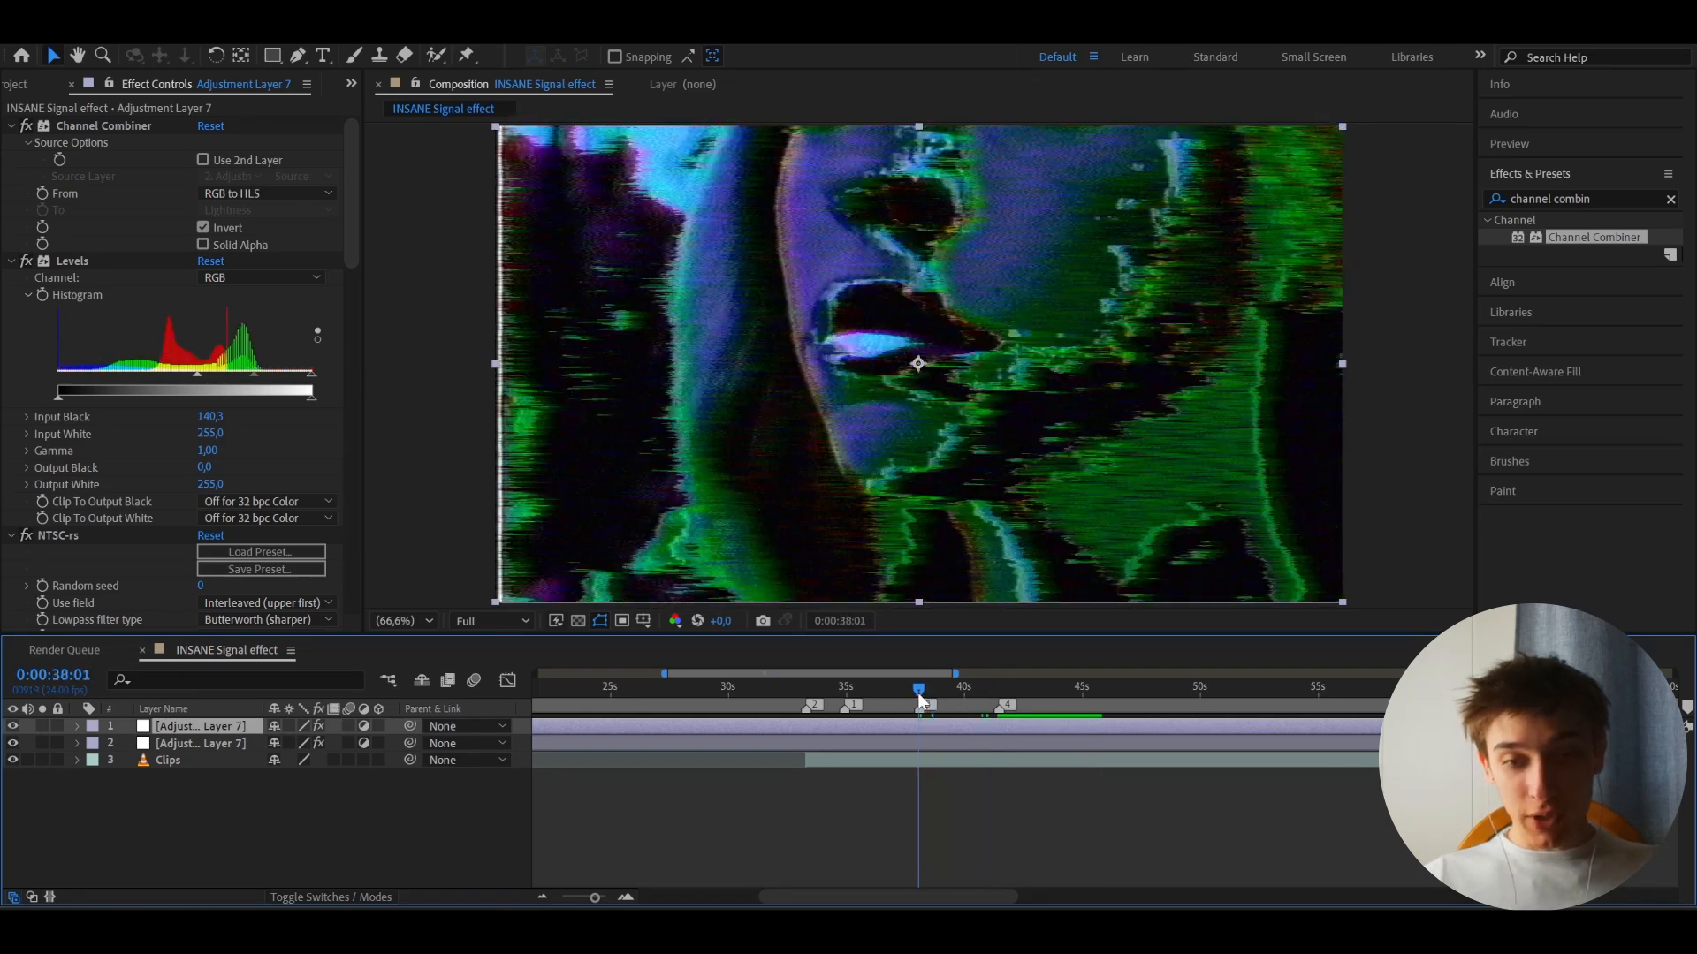
# - Preview the stacked adjustment layers from 0:00:38:01, stopping with the playhead at 0:00:41:12
pyautogui.press('space')
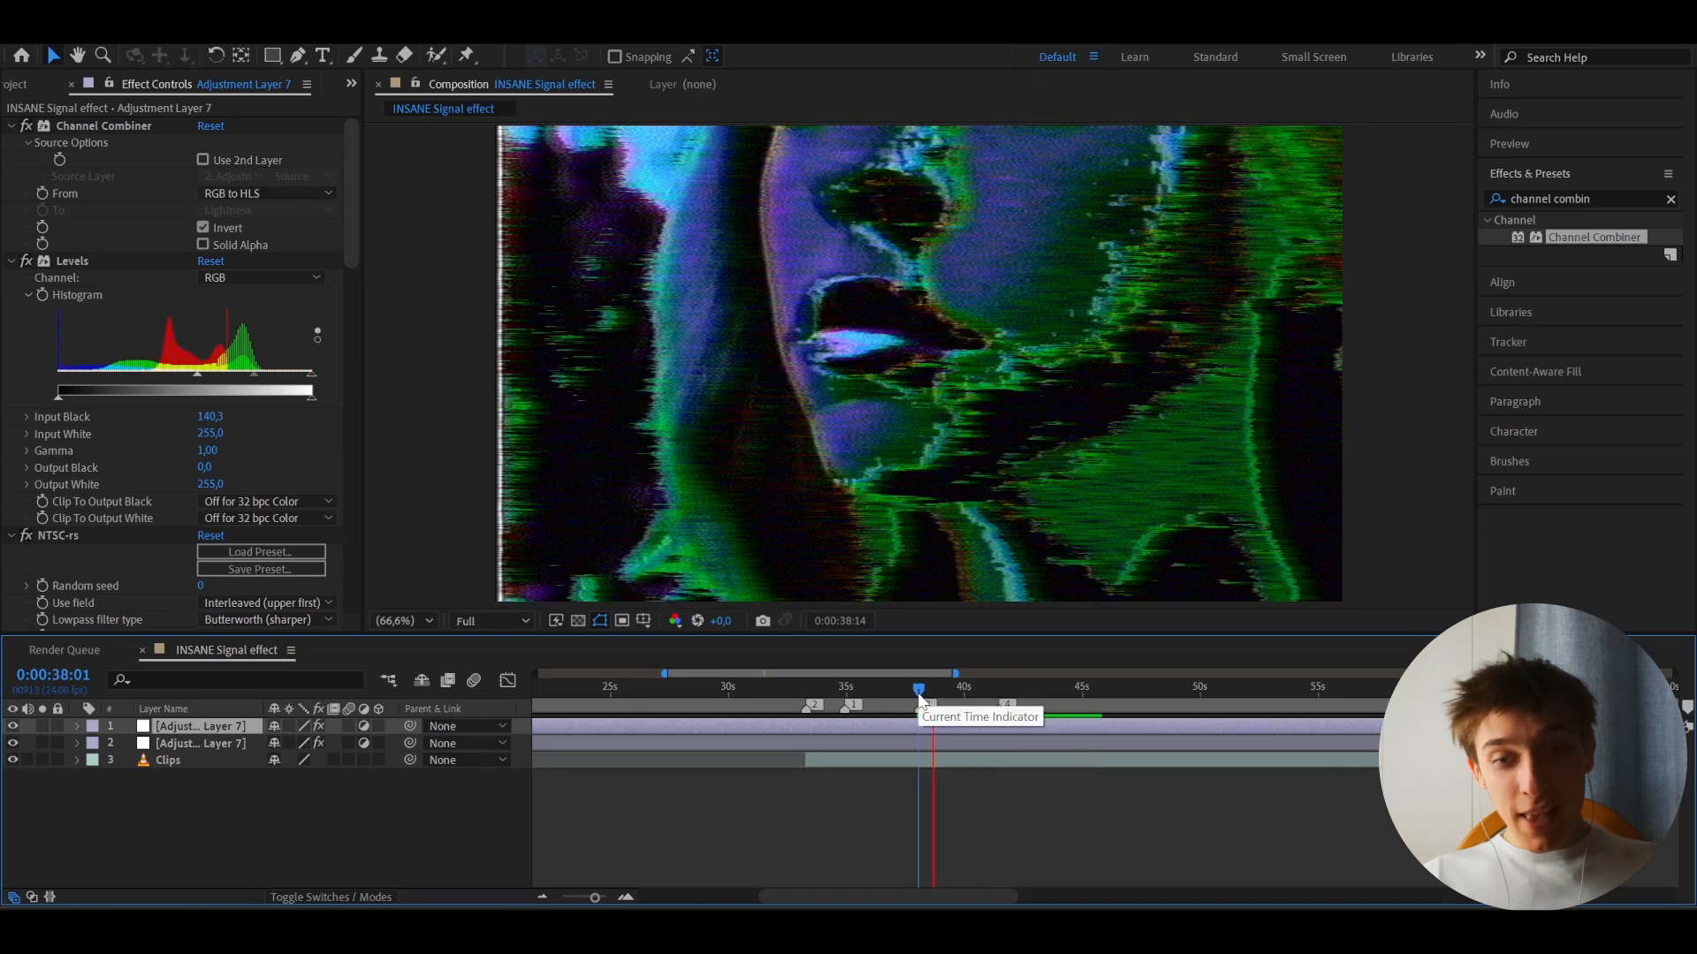
pyautogui.click(999, 694)
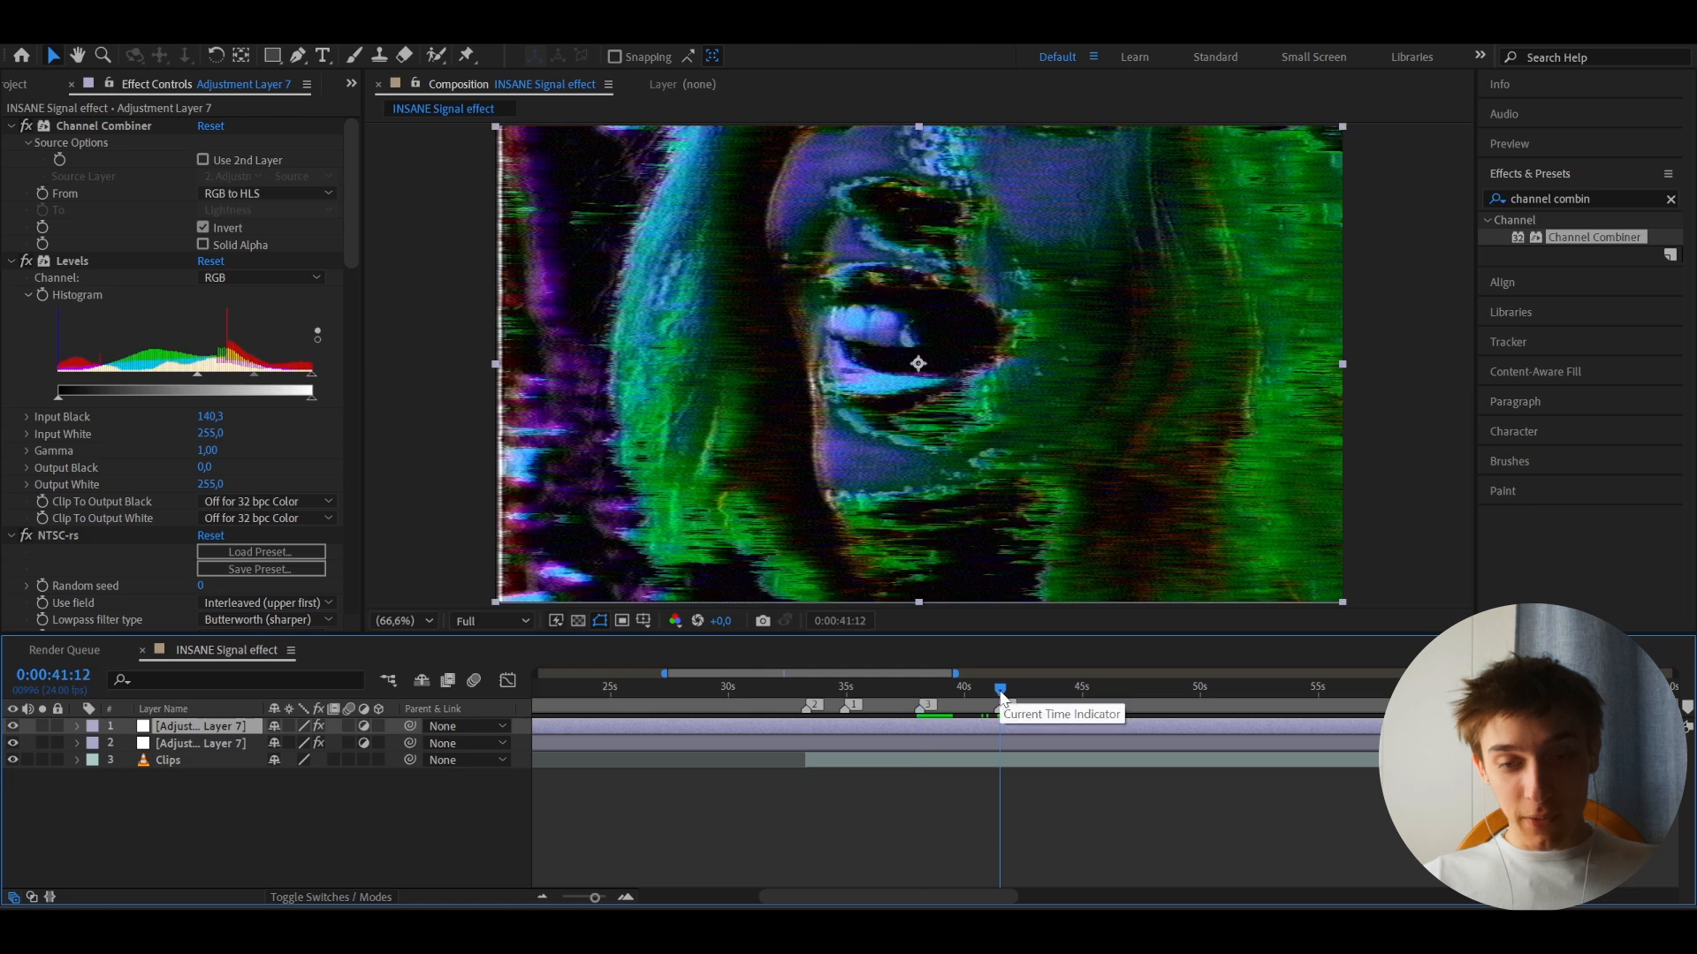
pyautogui.scroll(4, 979, 749)
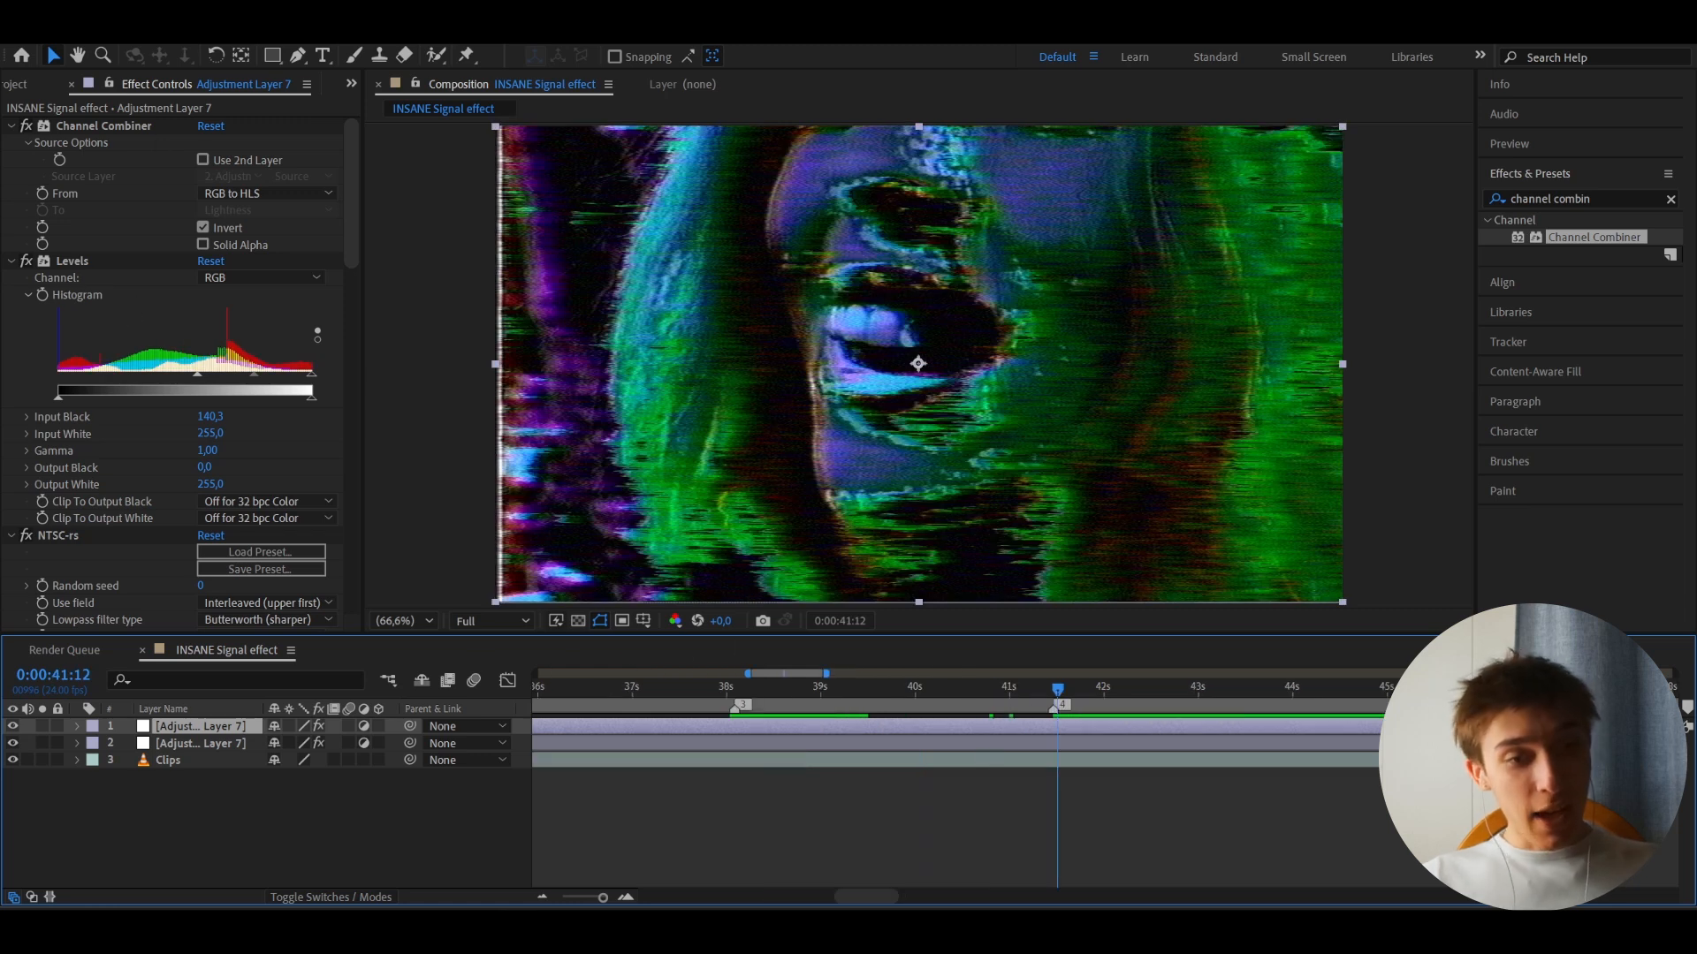
# - Set the lower adjustment layer's Channel Combiner conversion to HLS to RGB, hide the upper adjustment layer, and place the playhead at 0:00:41:11
pyautogui.click(162, 745)
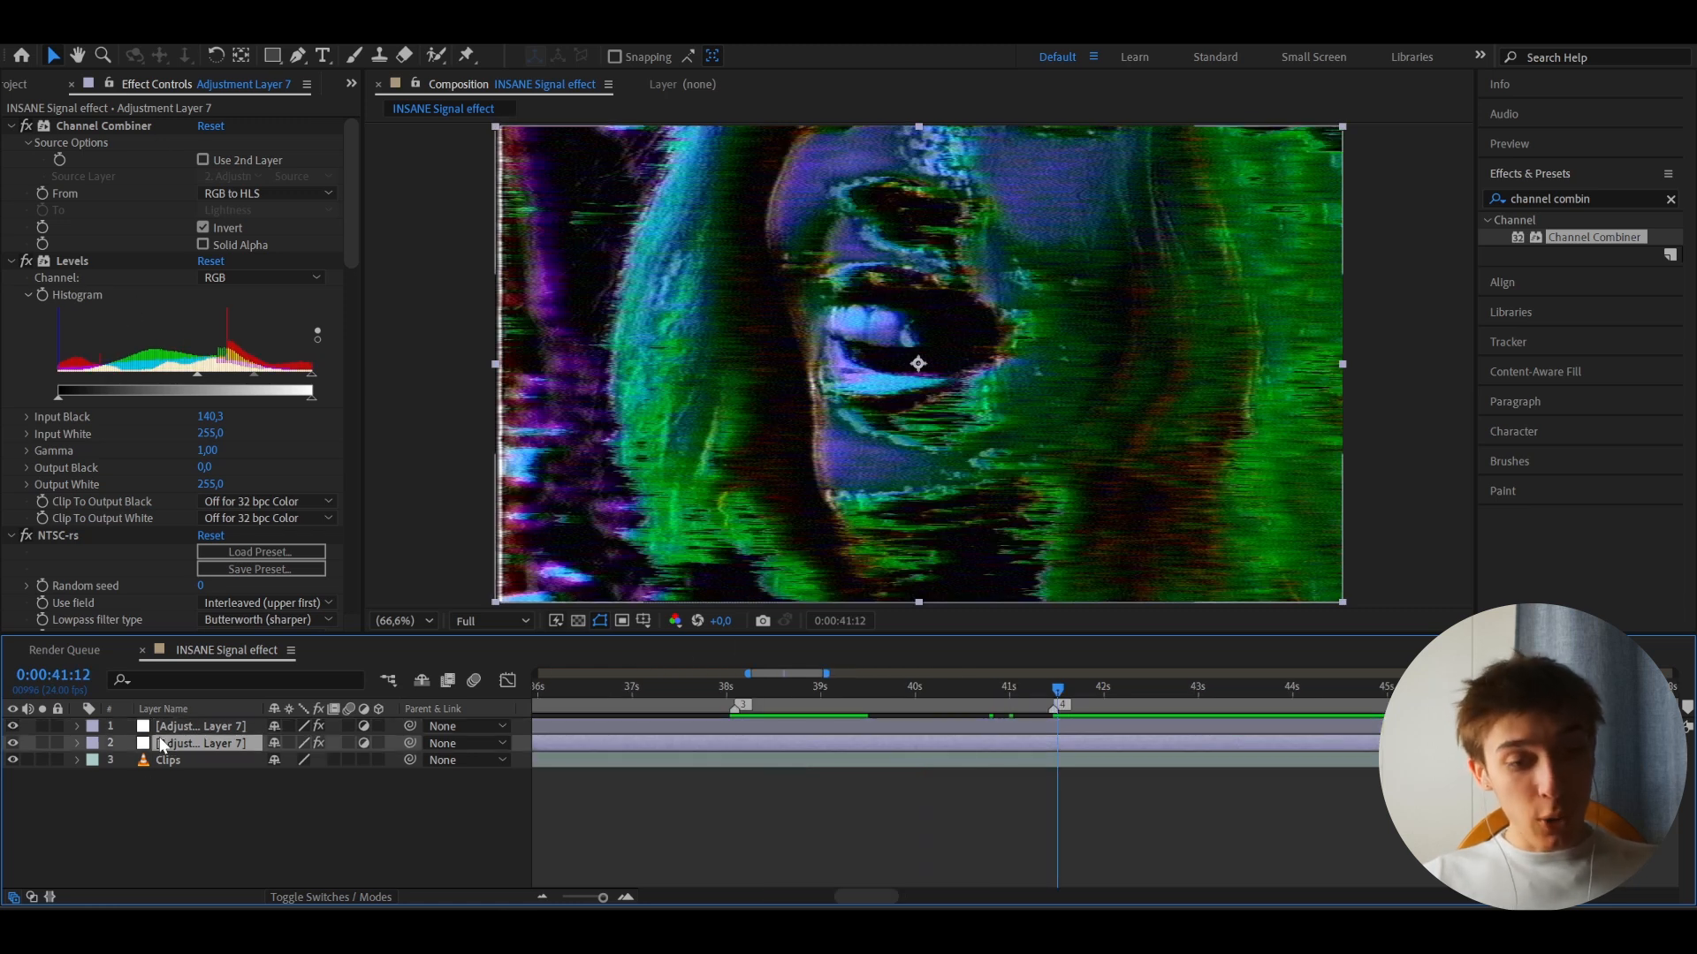
pyautogui.click(236, 194)
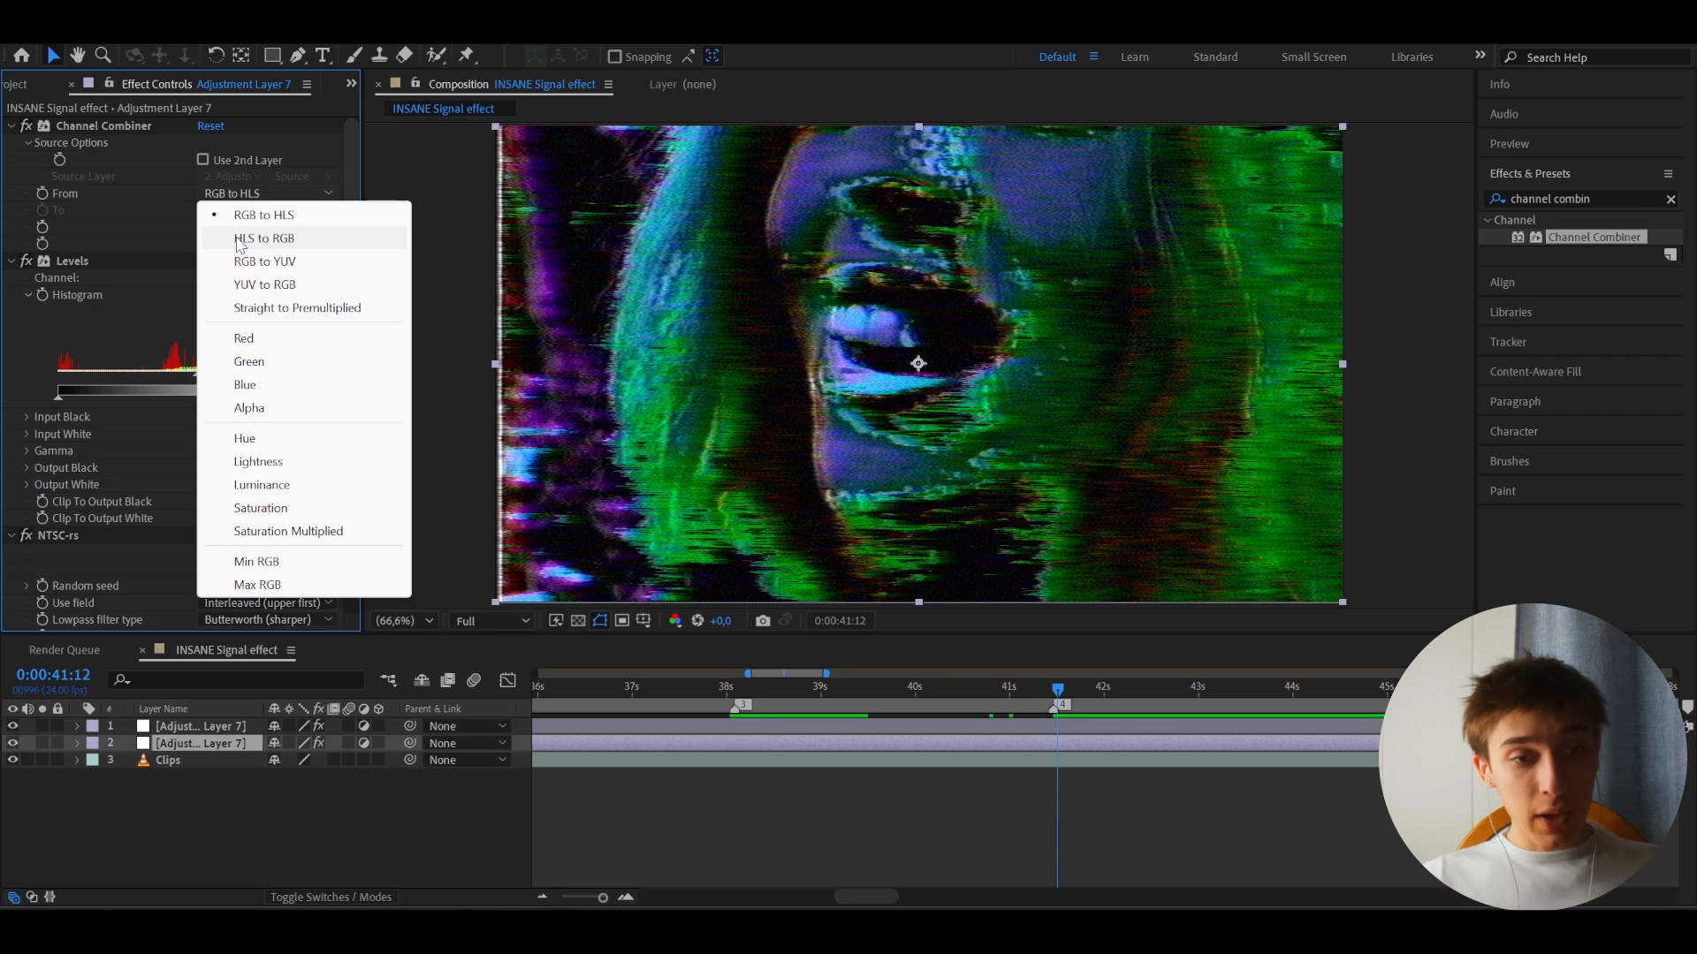
pyautogui.click(236, 238)
pyautogui.press('space')
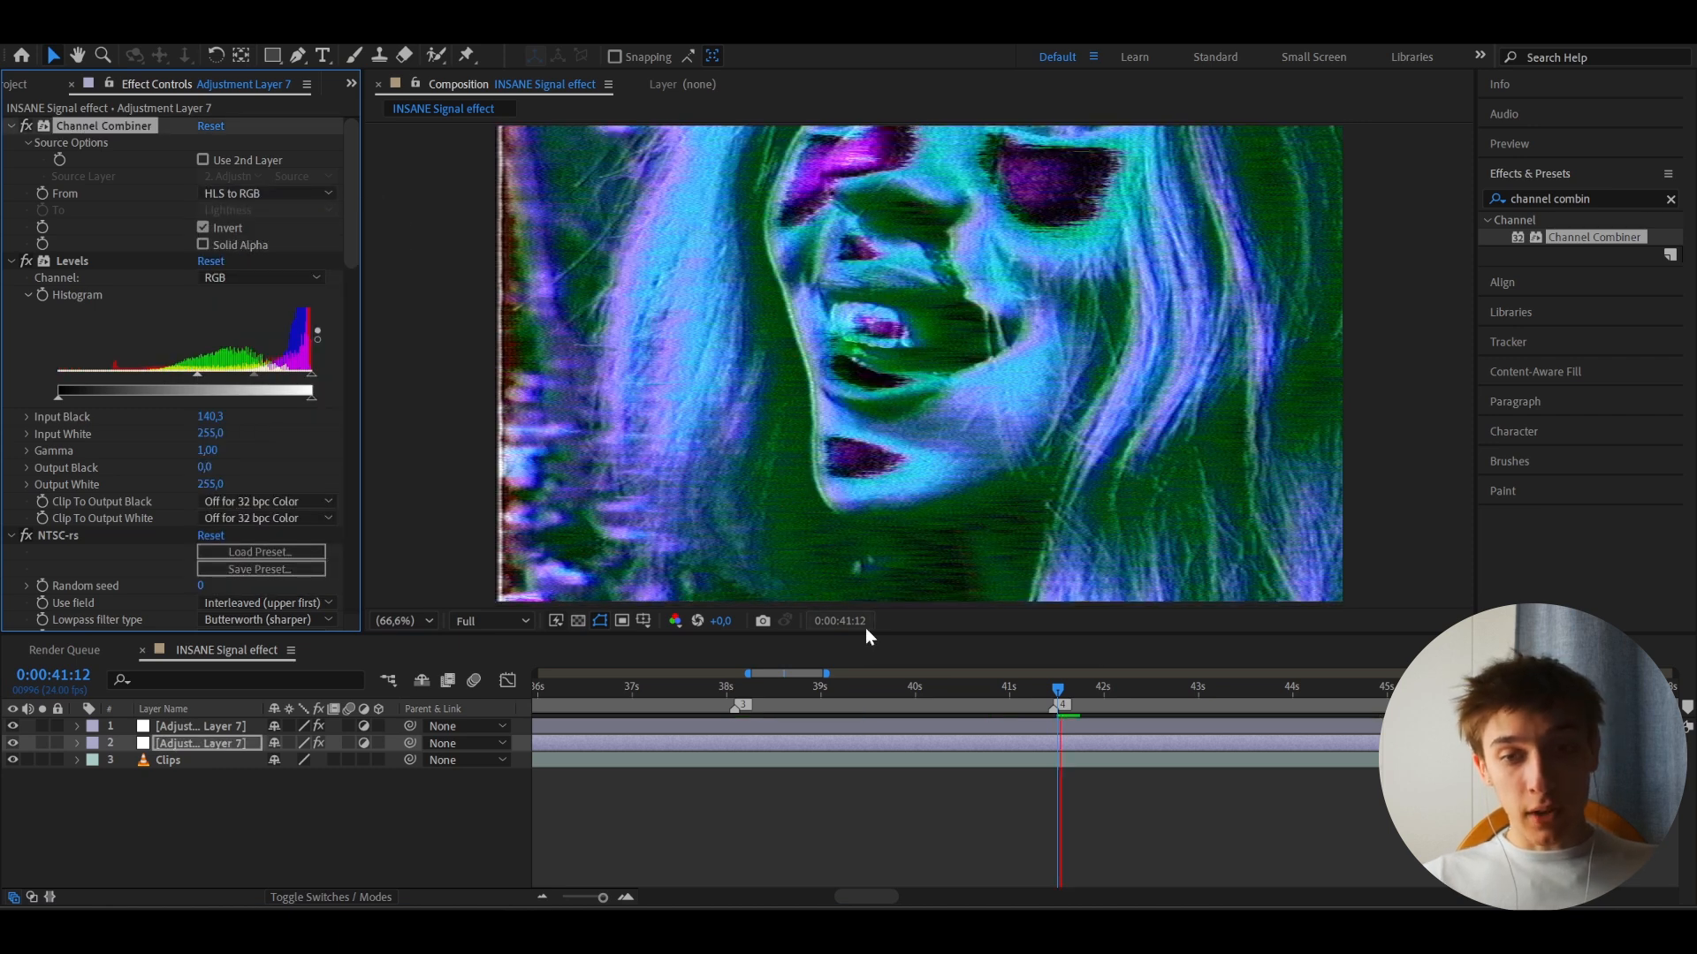
pyautogui.click(13, 726)
pyautogui.click(1053, 690)
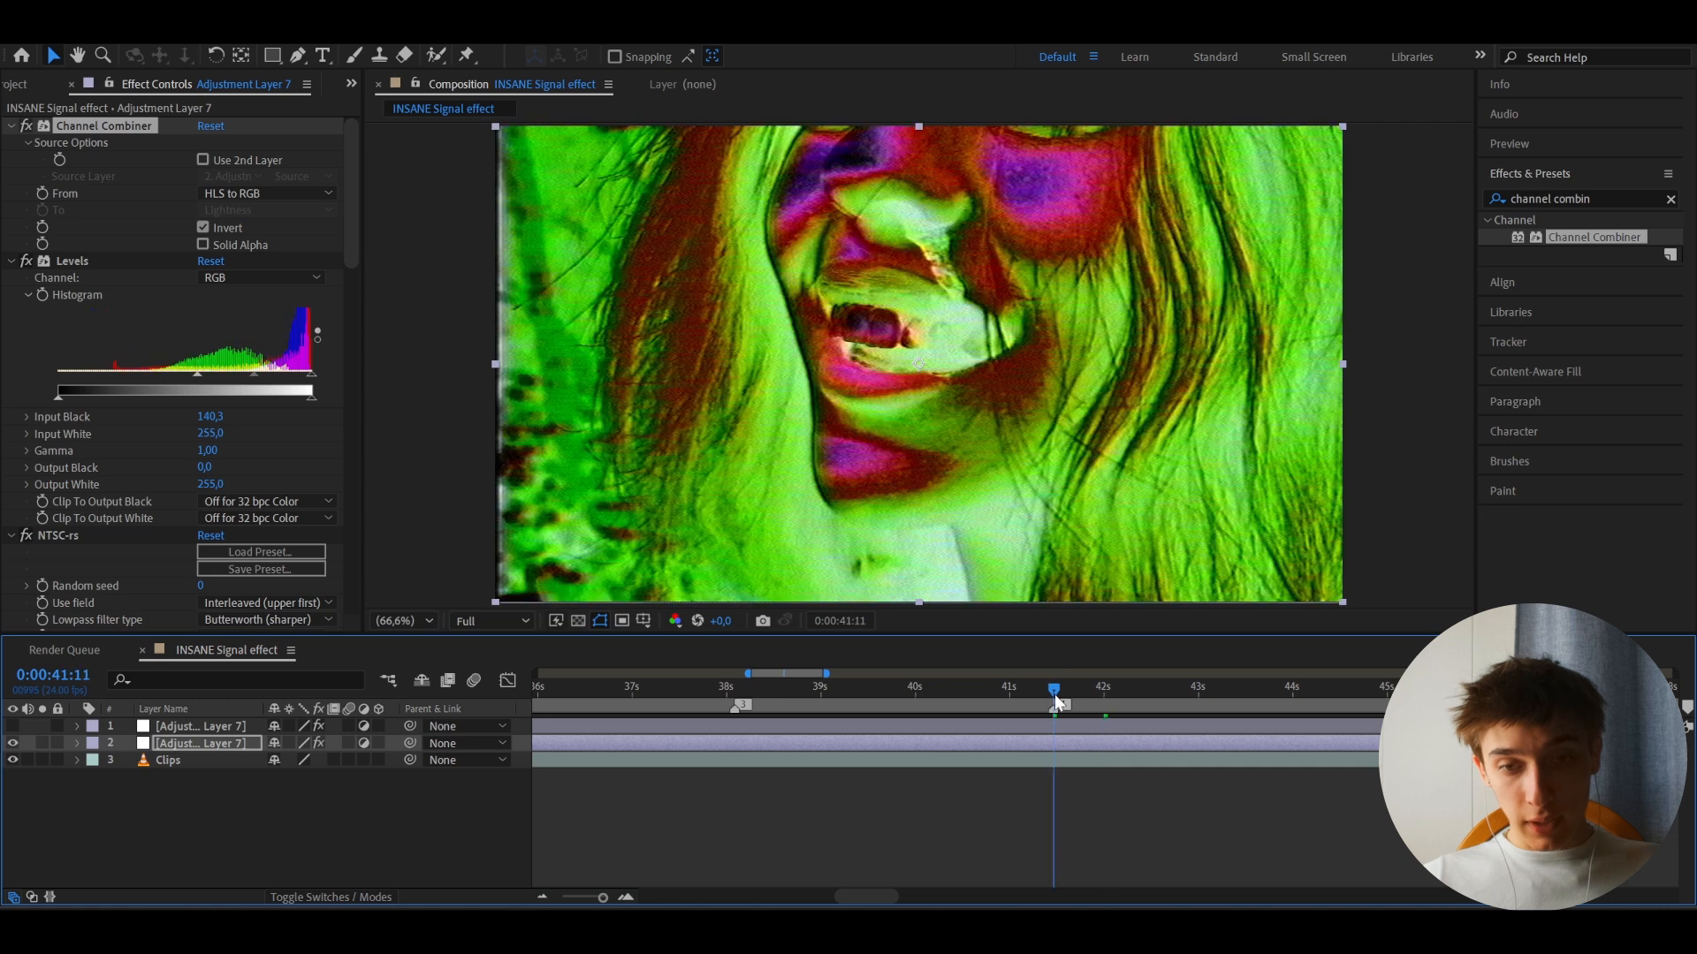
# - Set the NTSC-rs chroma phase error to 4.0% on the lower adjustment layer and preview the clips
pyautogui.scroll(-15, 205, 236)
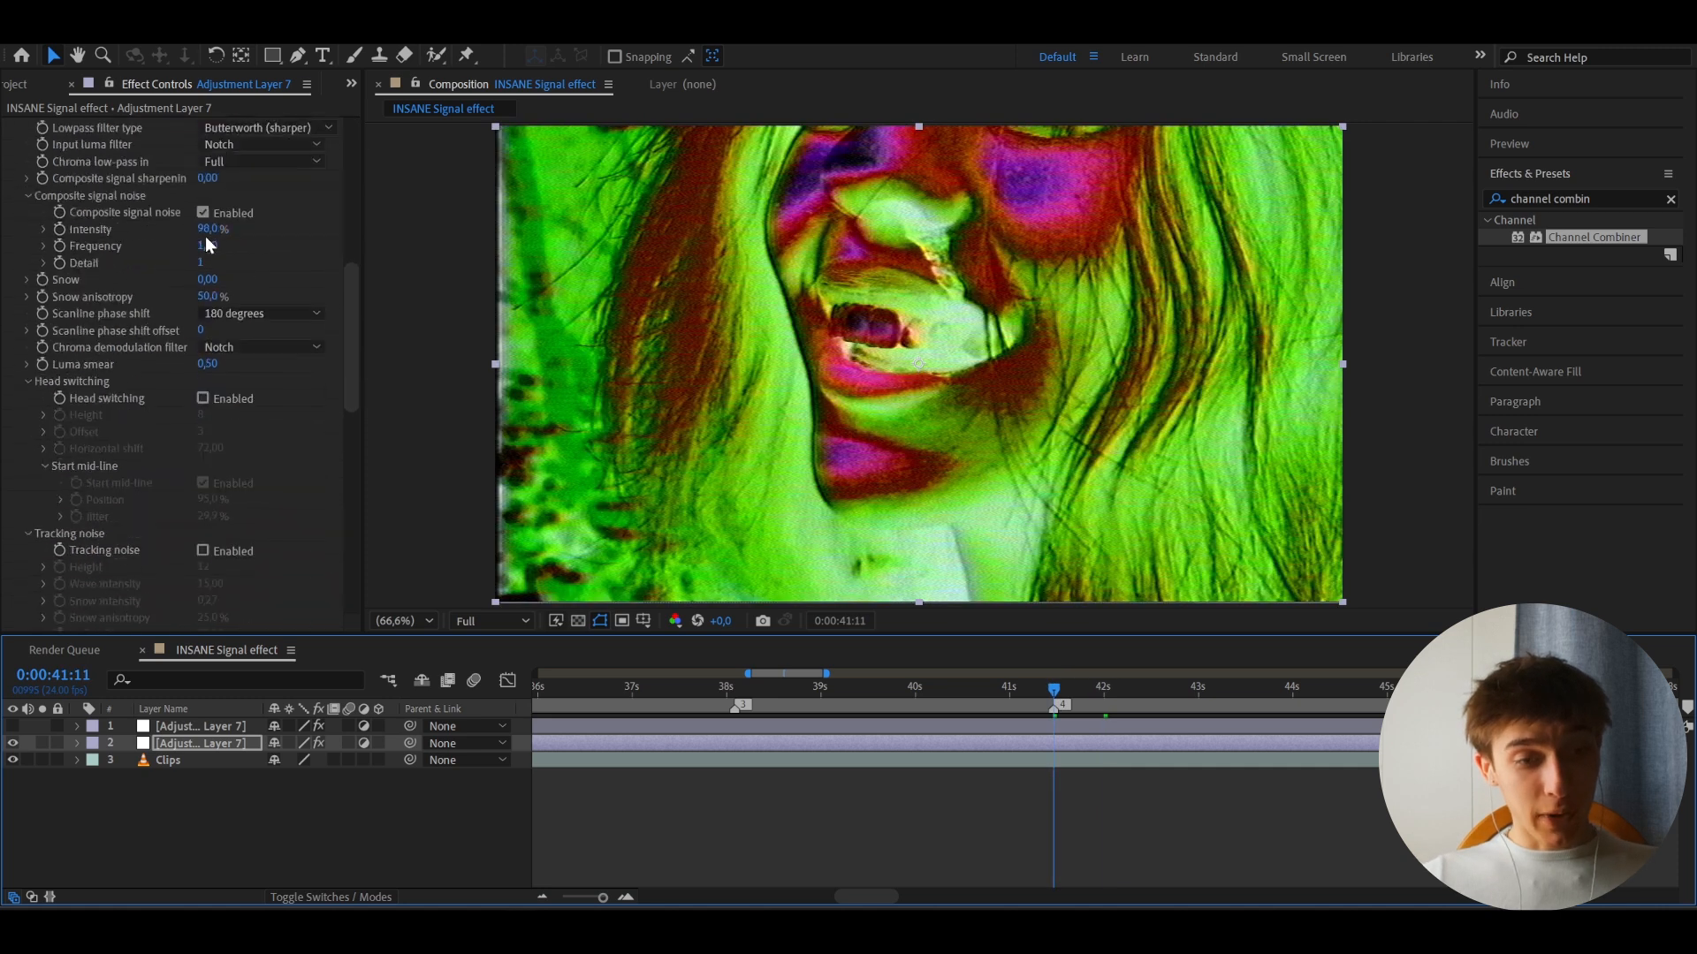
pyautogui.moveTo(205, 217); pyautogui.dragTo(173, 233)
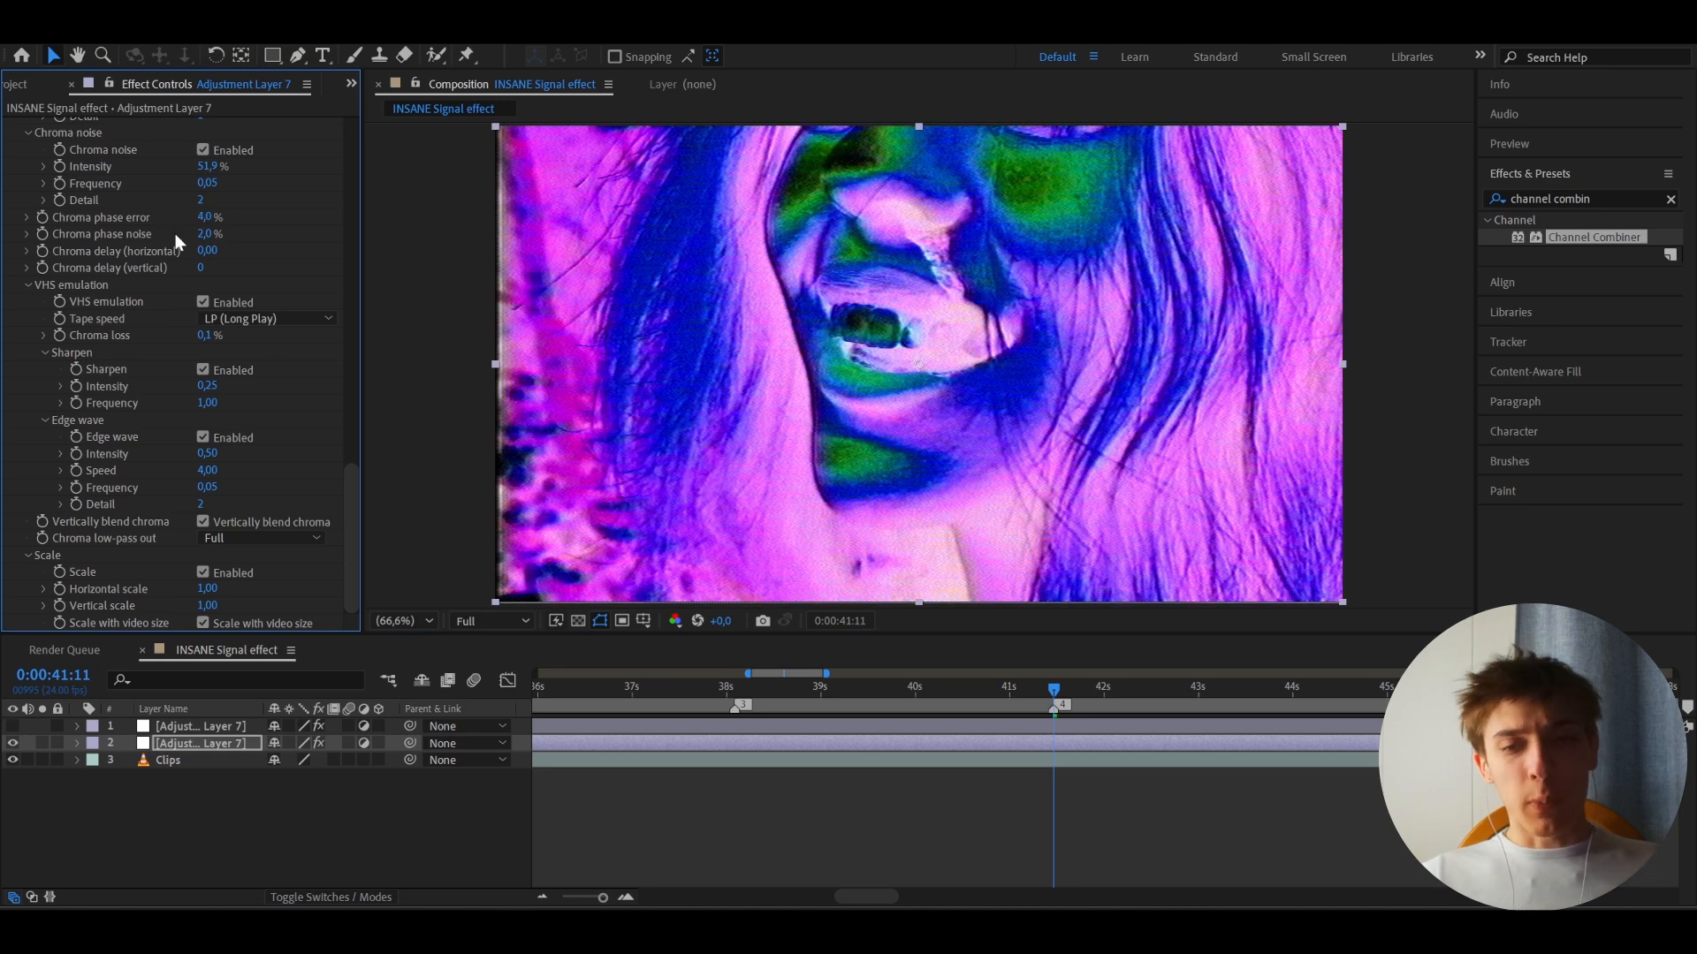
pyautogui.press('space')
pyautogui.scroll(-5, 1007, 813)
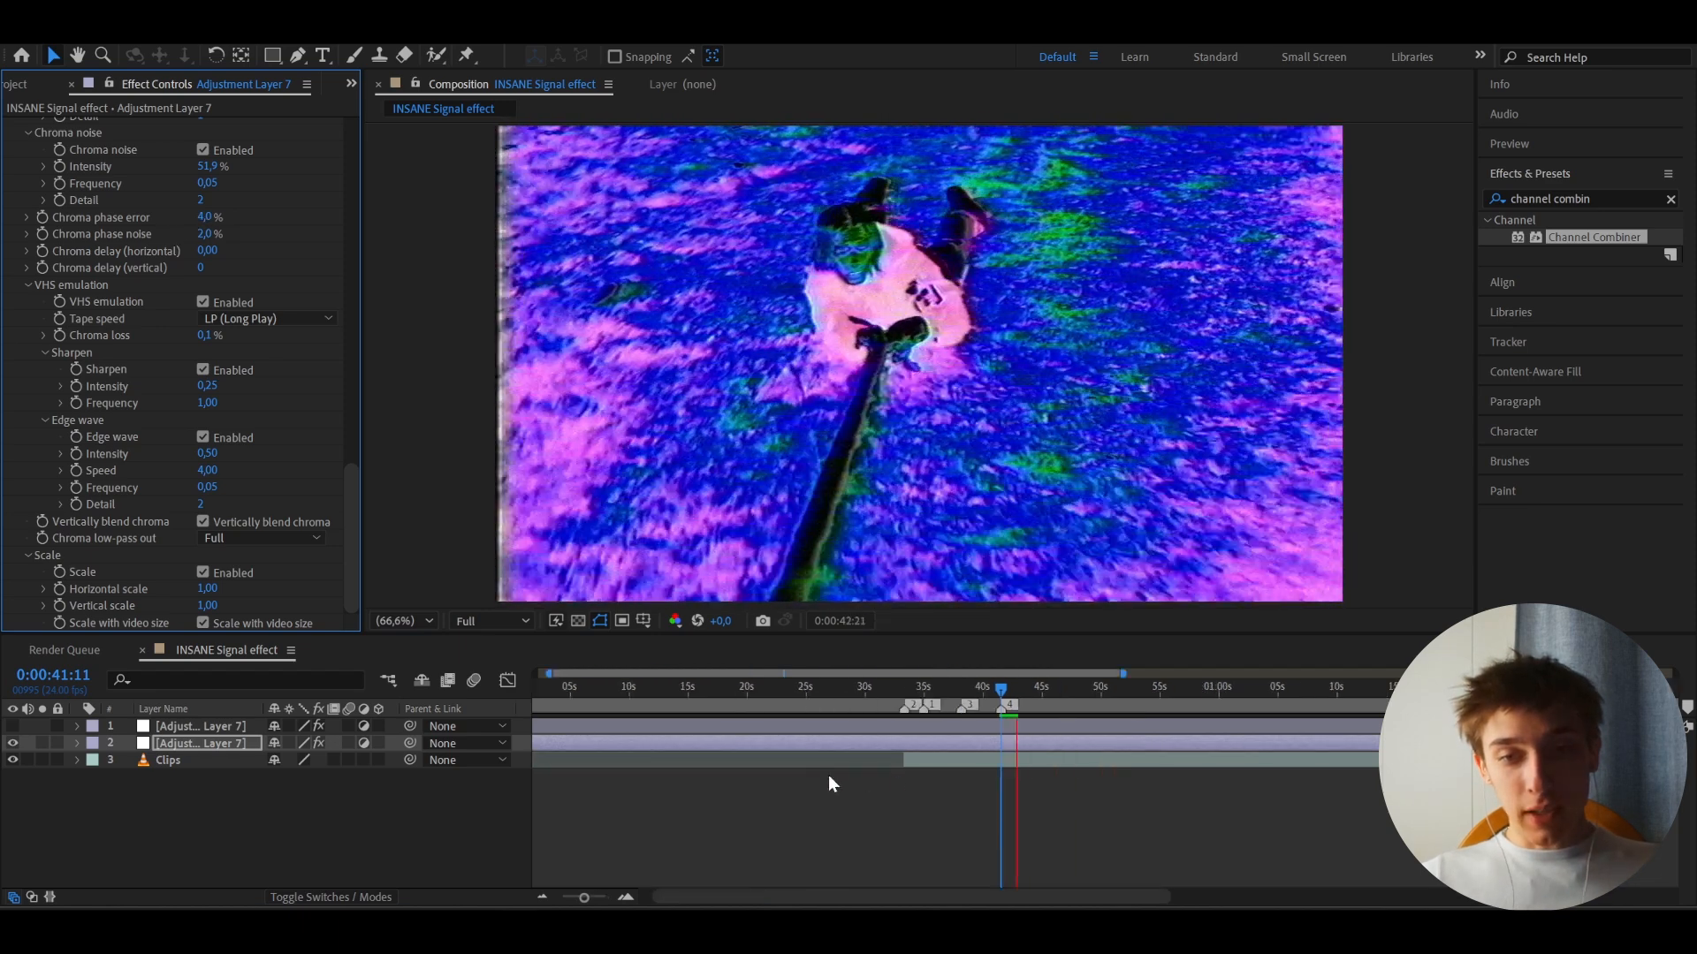
# - Try the RGB to YUV conversion in Channel Combiner, preview it, and return the playhead to 0:00:41:10
pyautogui.scroll(10, 212, 354)
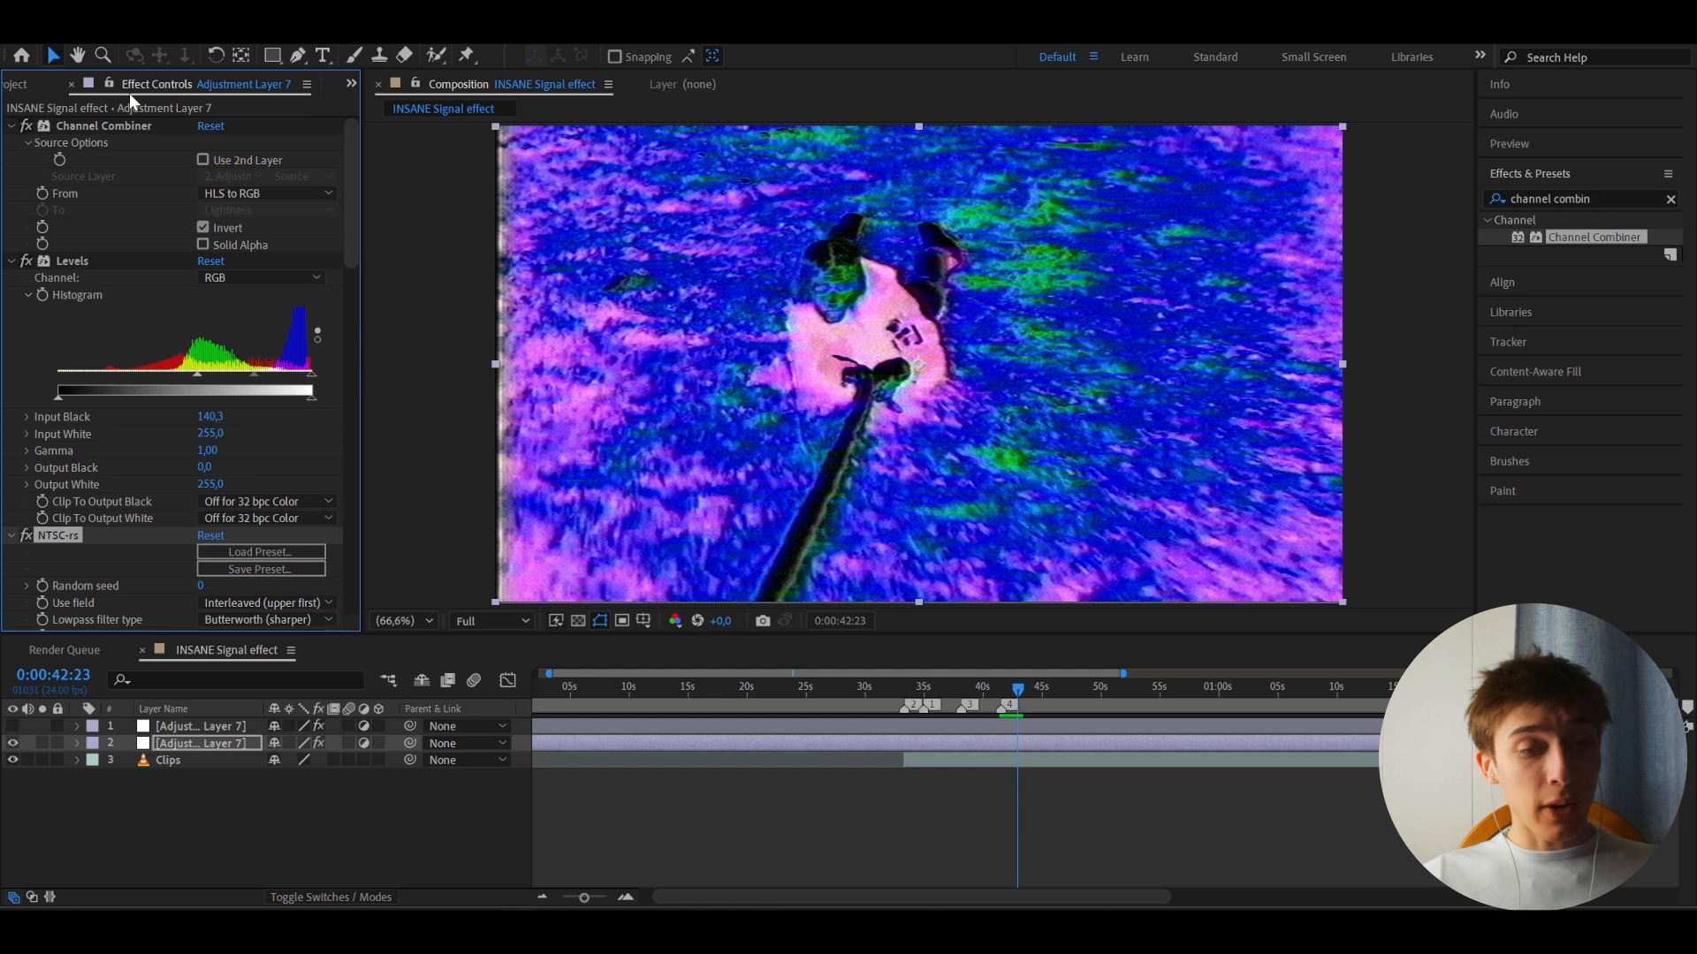
pyautogui.click(265, 193)
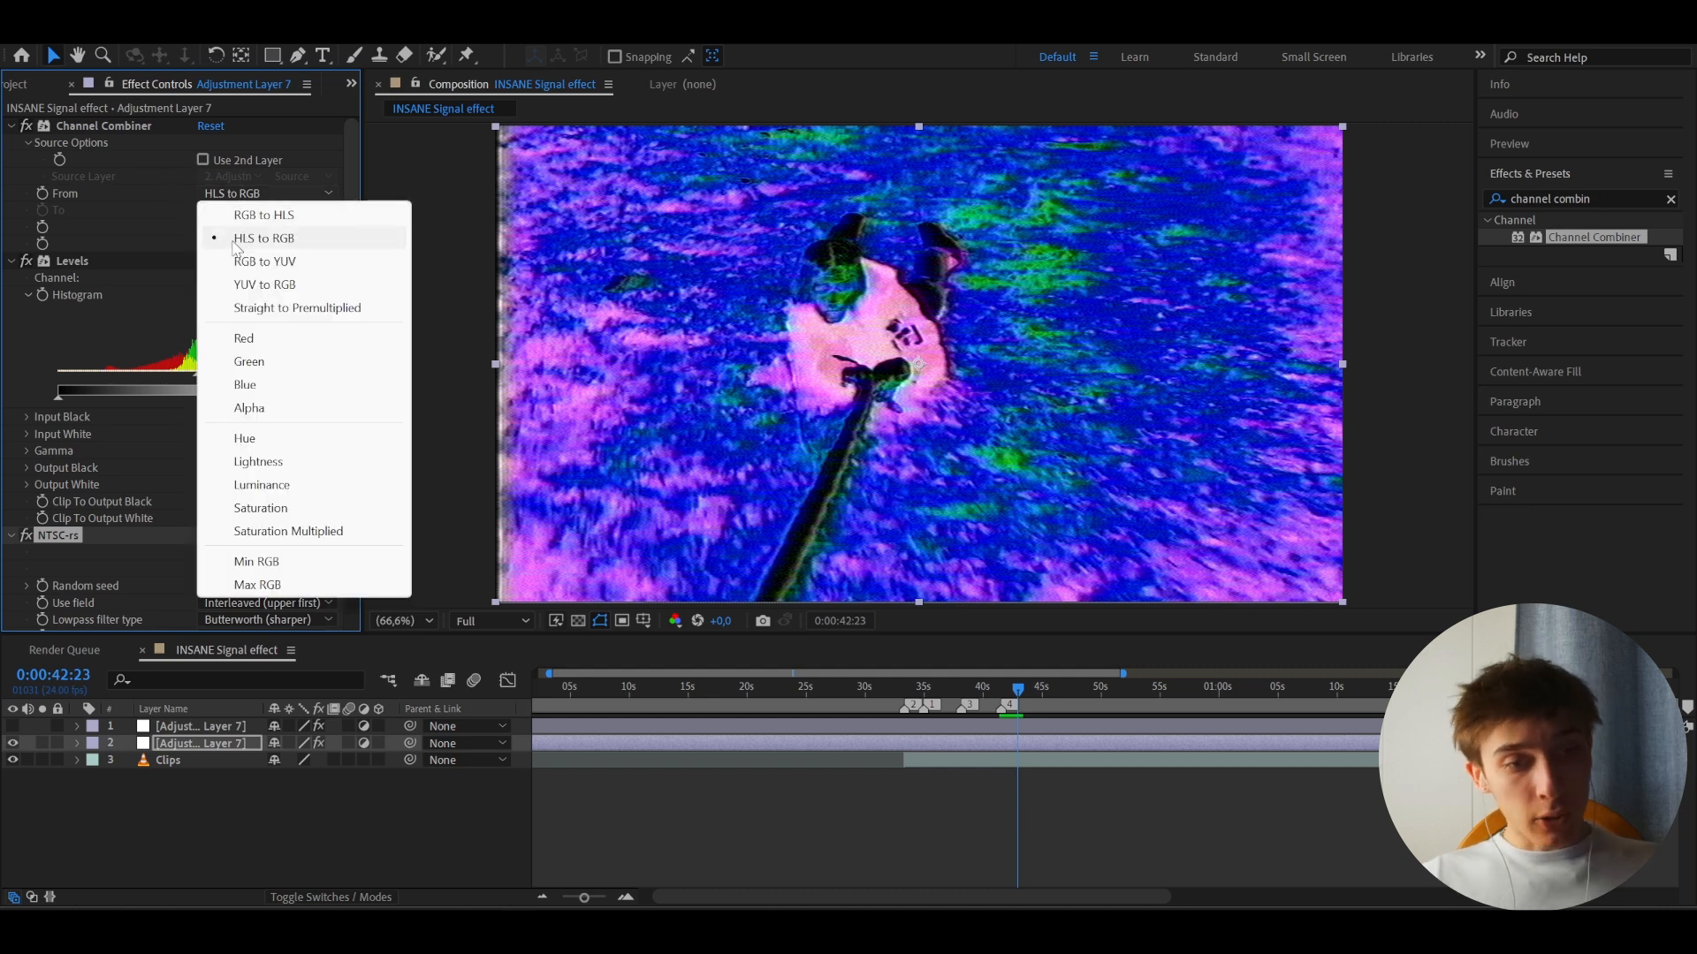
pyautogui.click(239, 262)
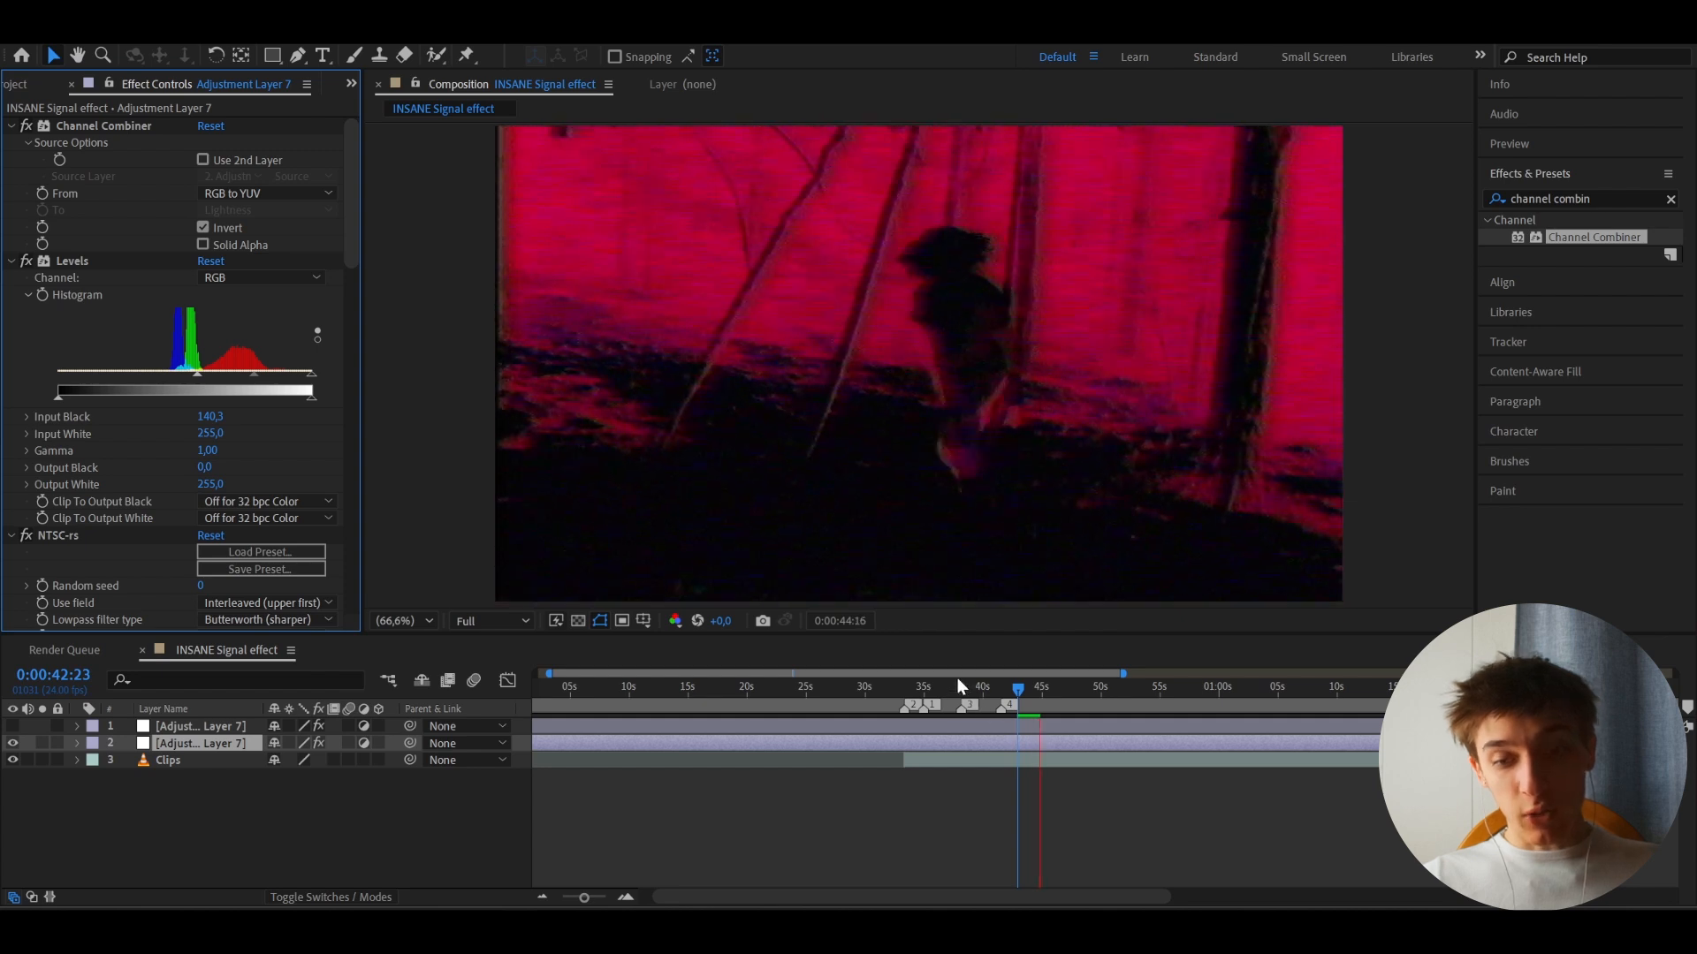
pyautogui.moveTo(1021, 705); pyautogui.dragTo(1000, 704)
# - Set the Channel Combiner conversion to RGB to HLS and disable the NTSC-rs effect on the lower adjustment layer
pyautogui.click(231, 194)
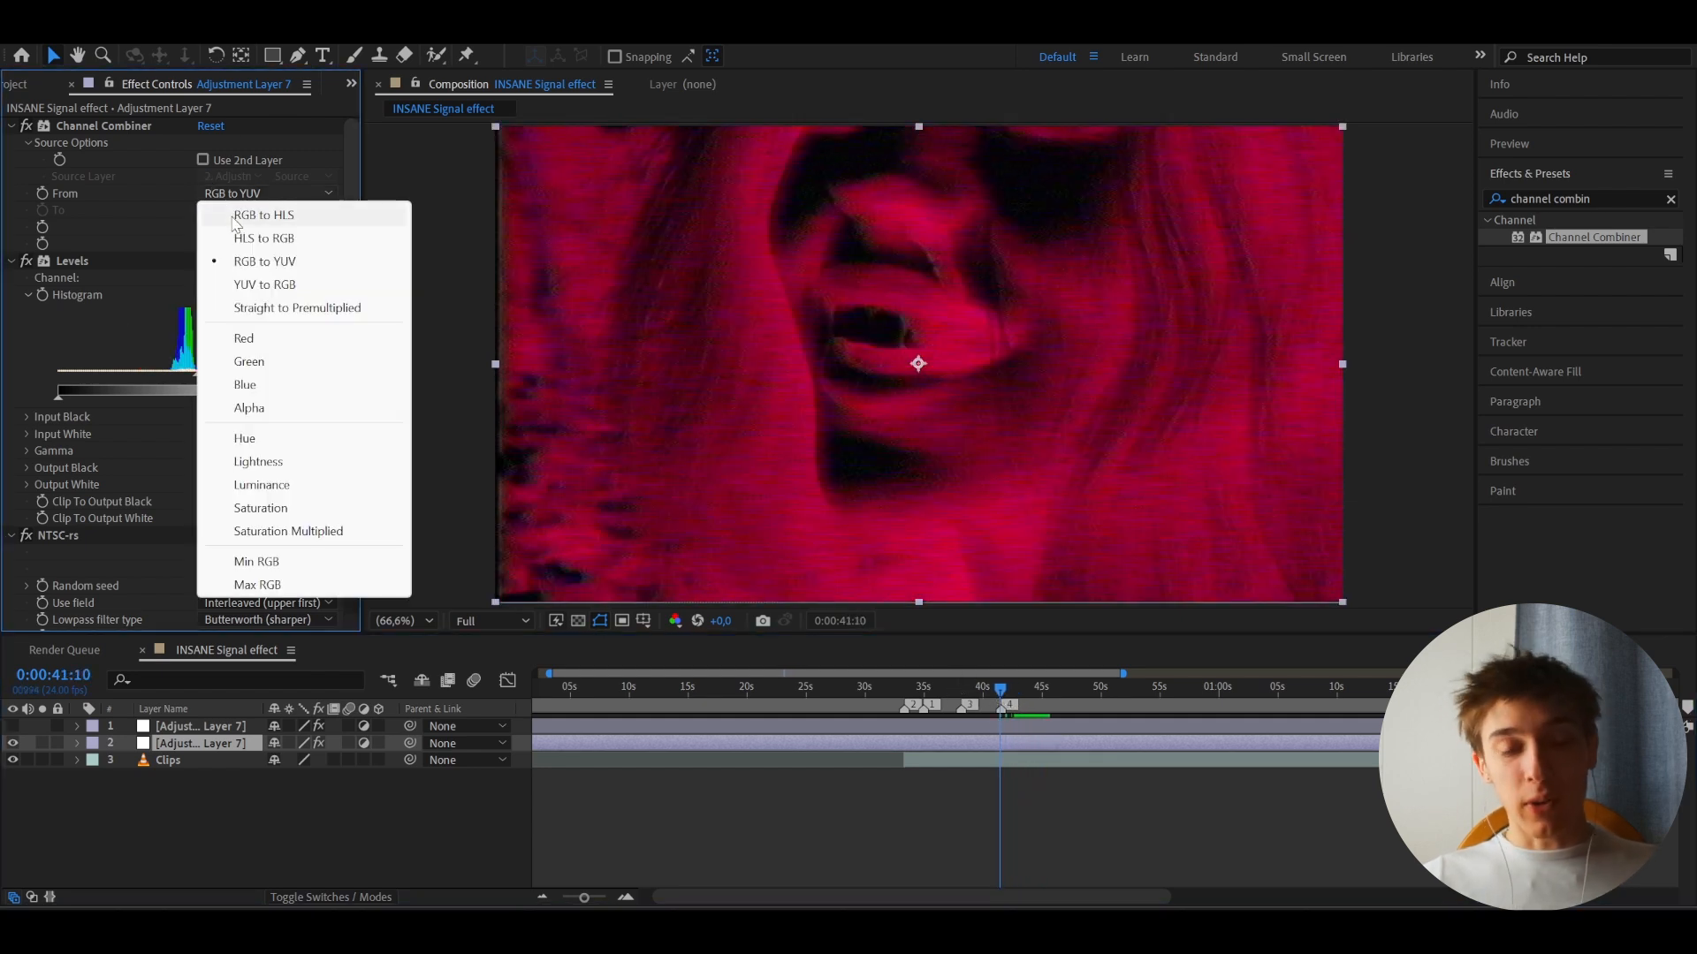
pyautogui.click(235, 215)
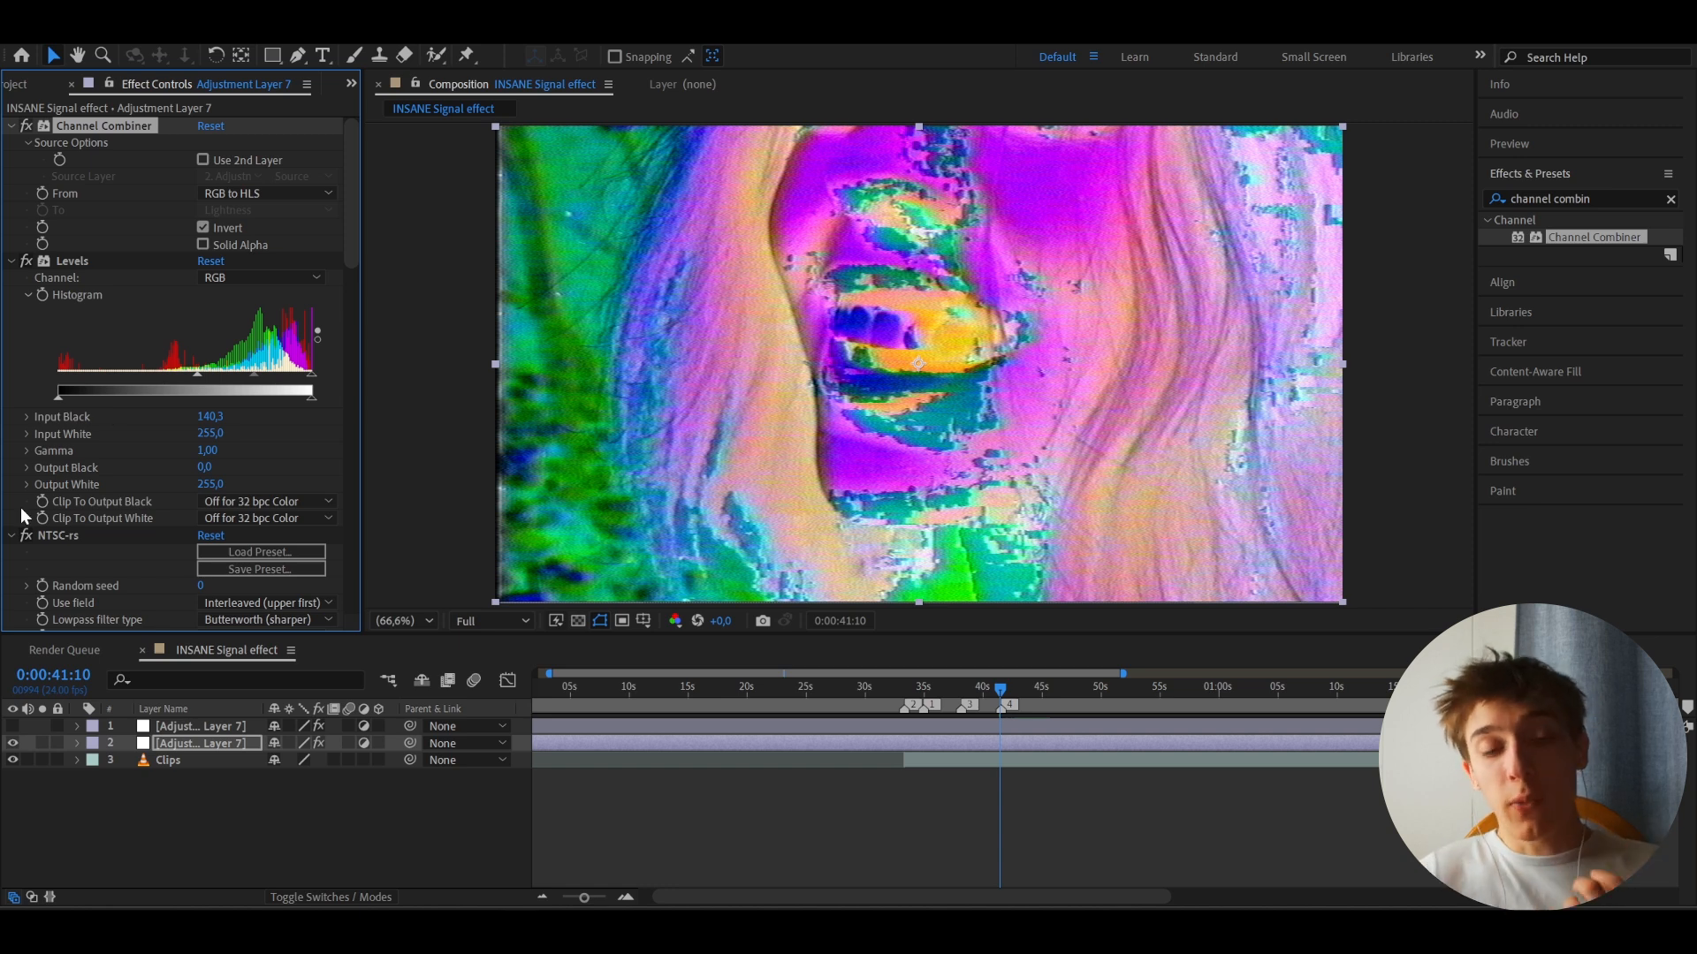
pyautogui.click(19, 536)
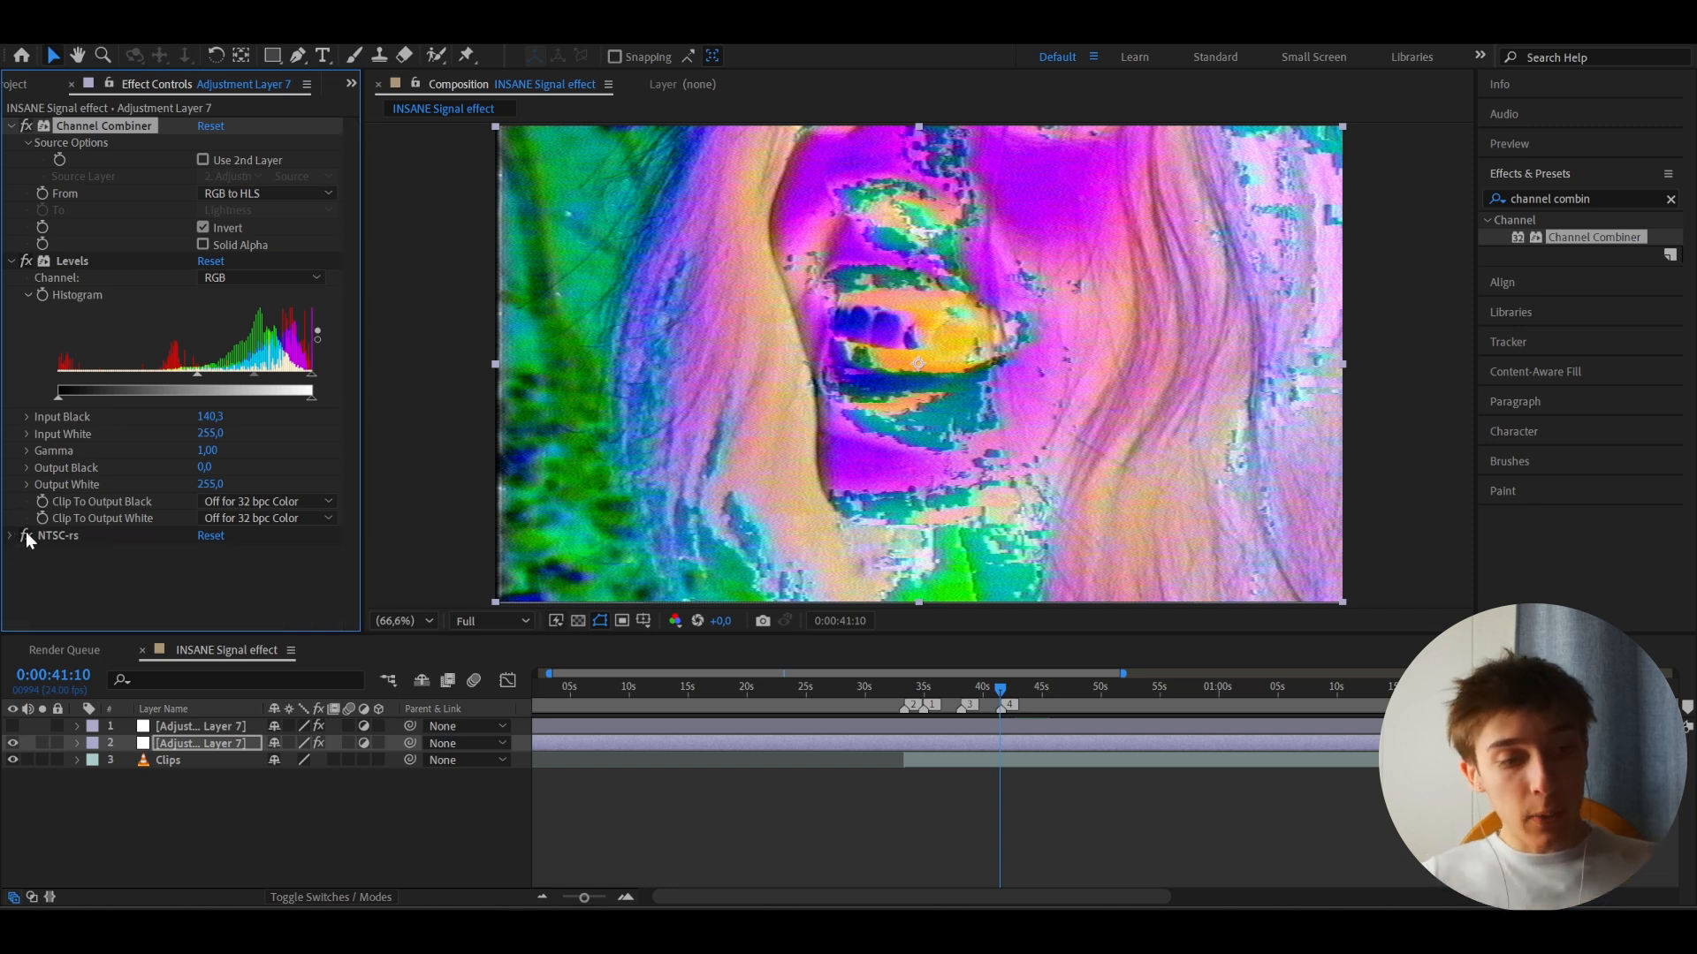
pyautogui.click(27, 535)
# - Apply the Signal effect to the lower adjustment layer and set its signal strength to 1
pyautogui.hotkey('ctrl', 'space')
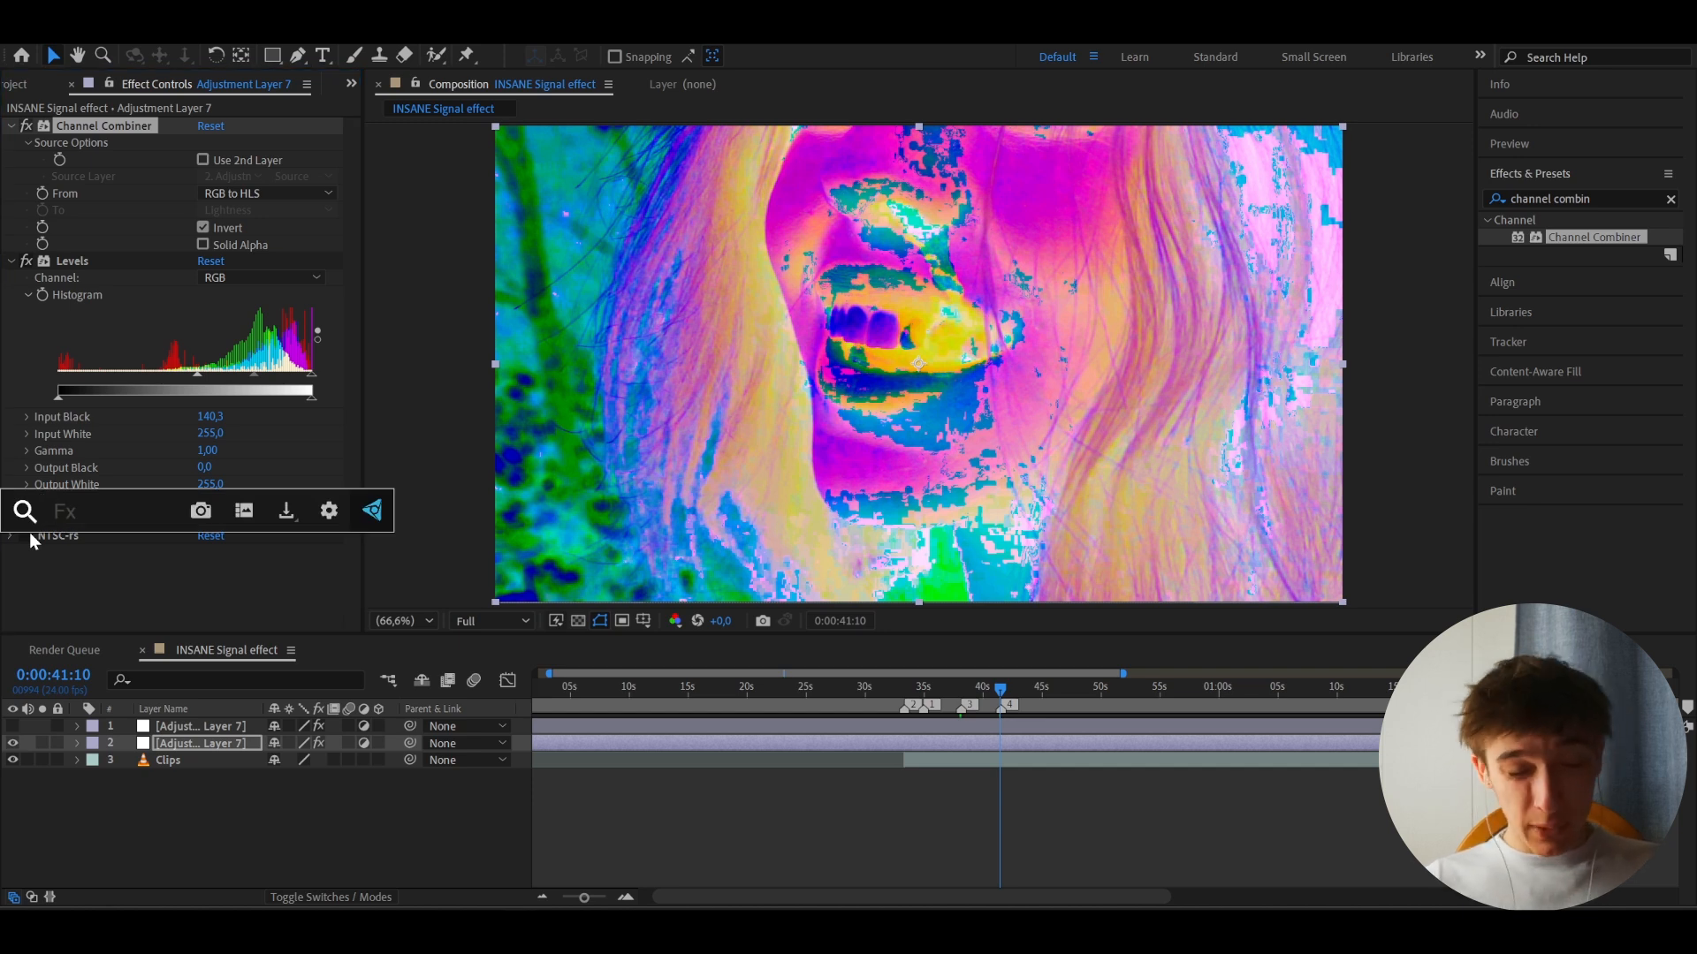
pyautogui.write('signal')
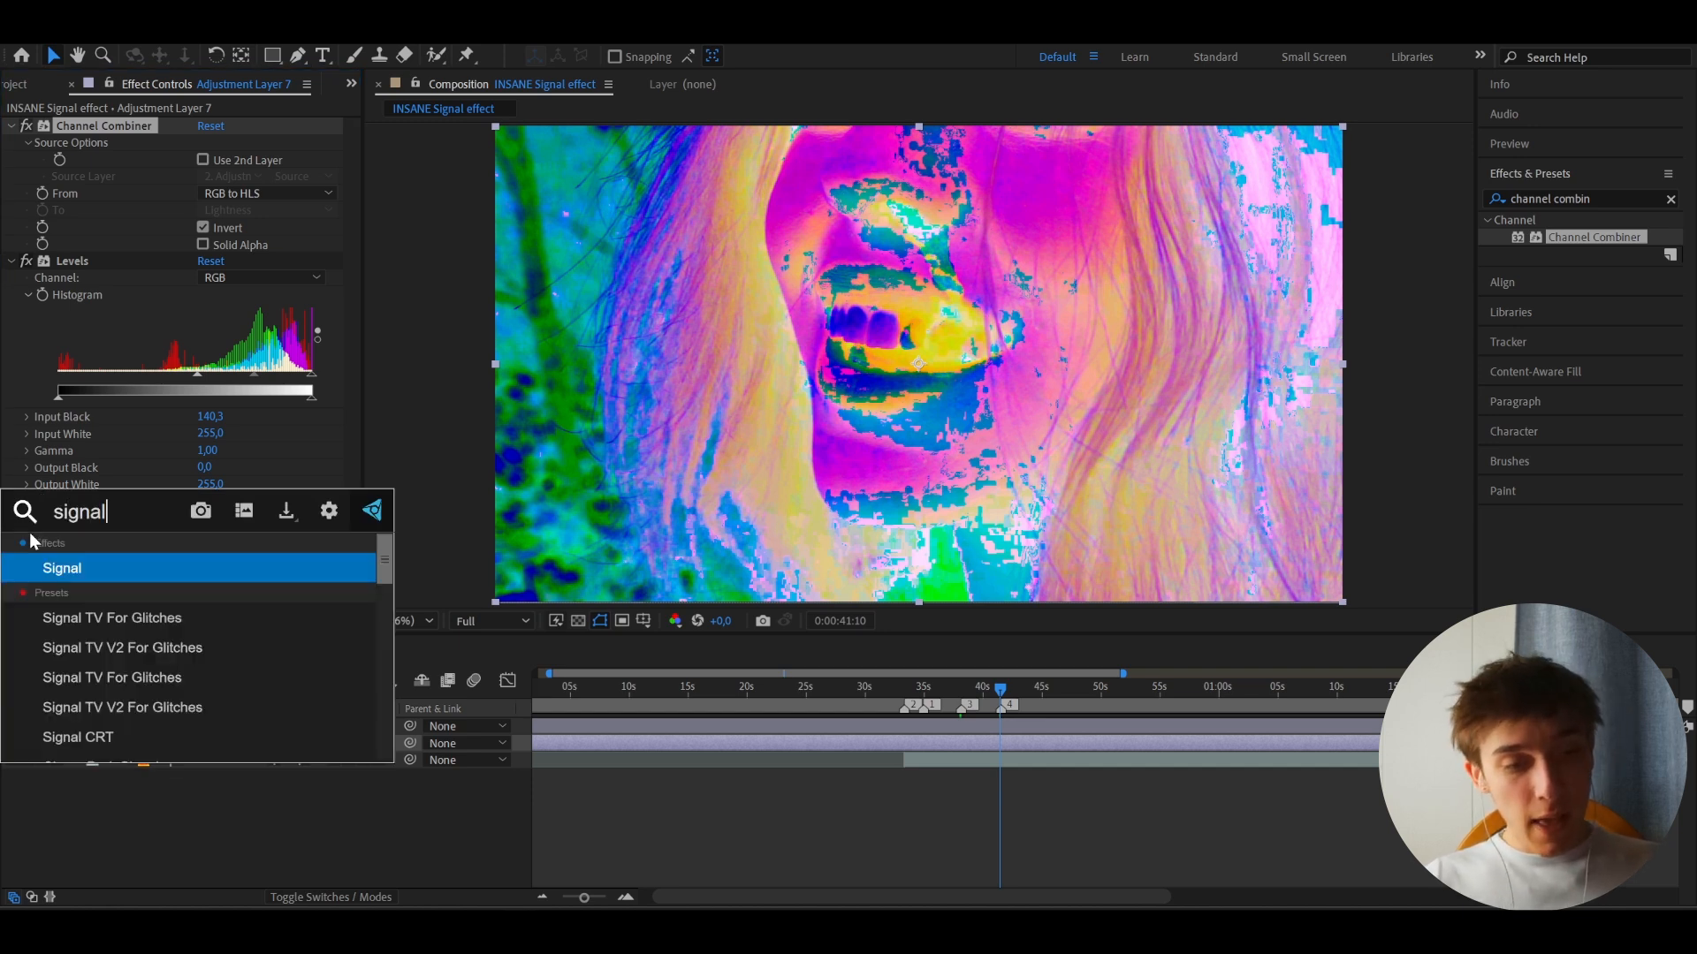
pyautogui.click(69, 573)
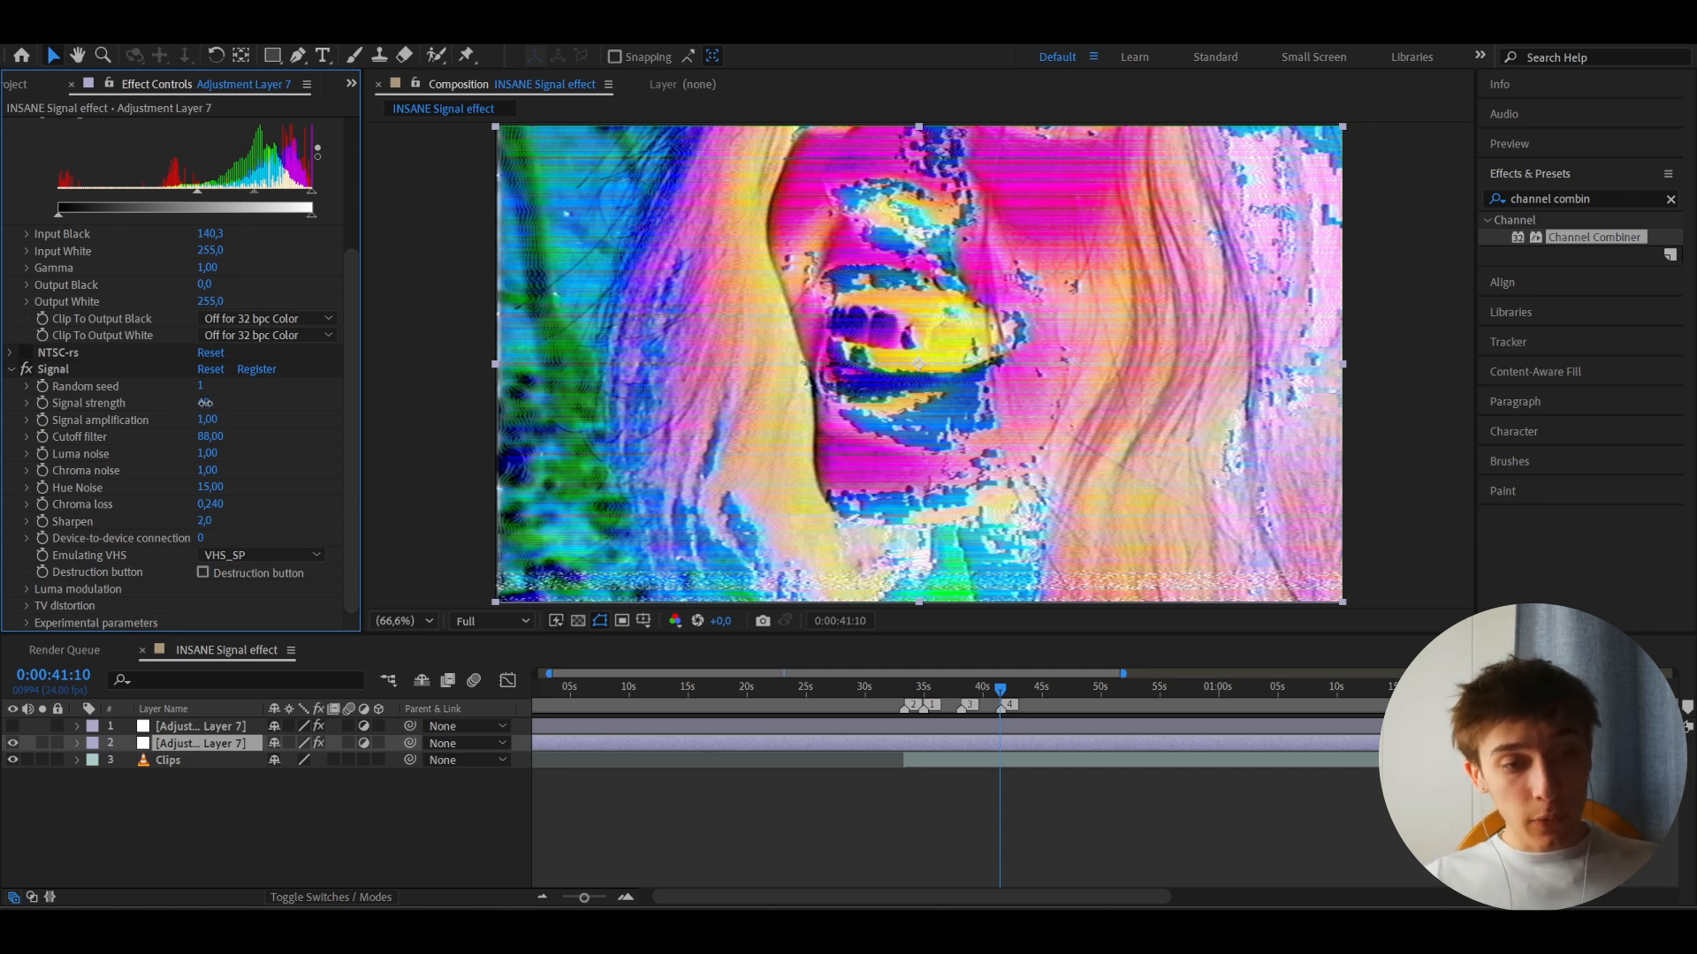
pyautogui.moveTo(205, 403); pyautogui.dragTo(119, 408)
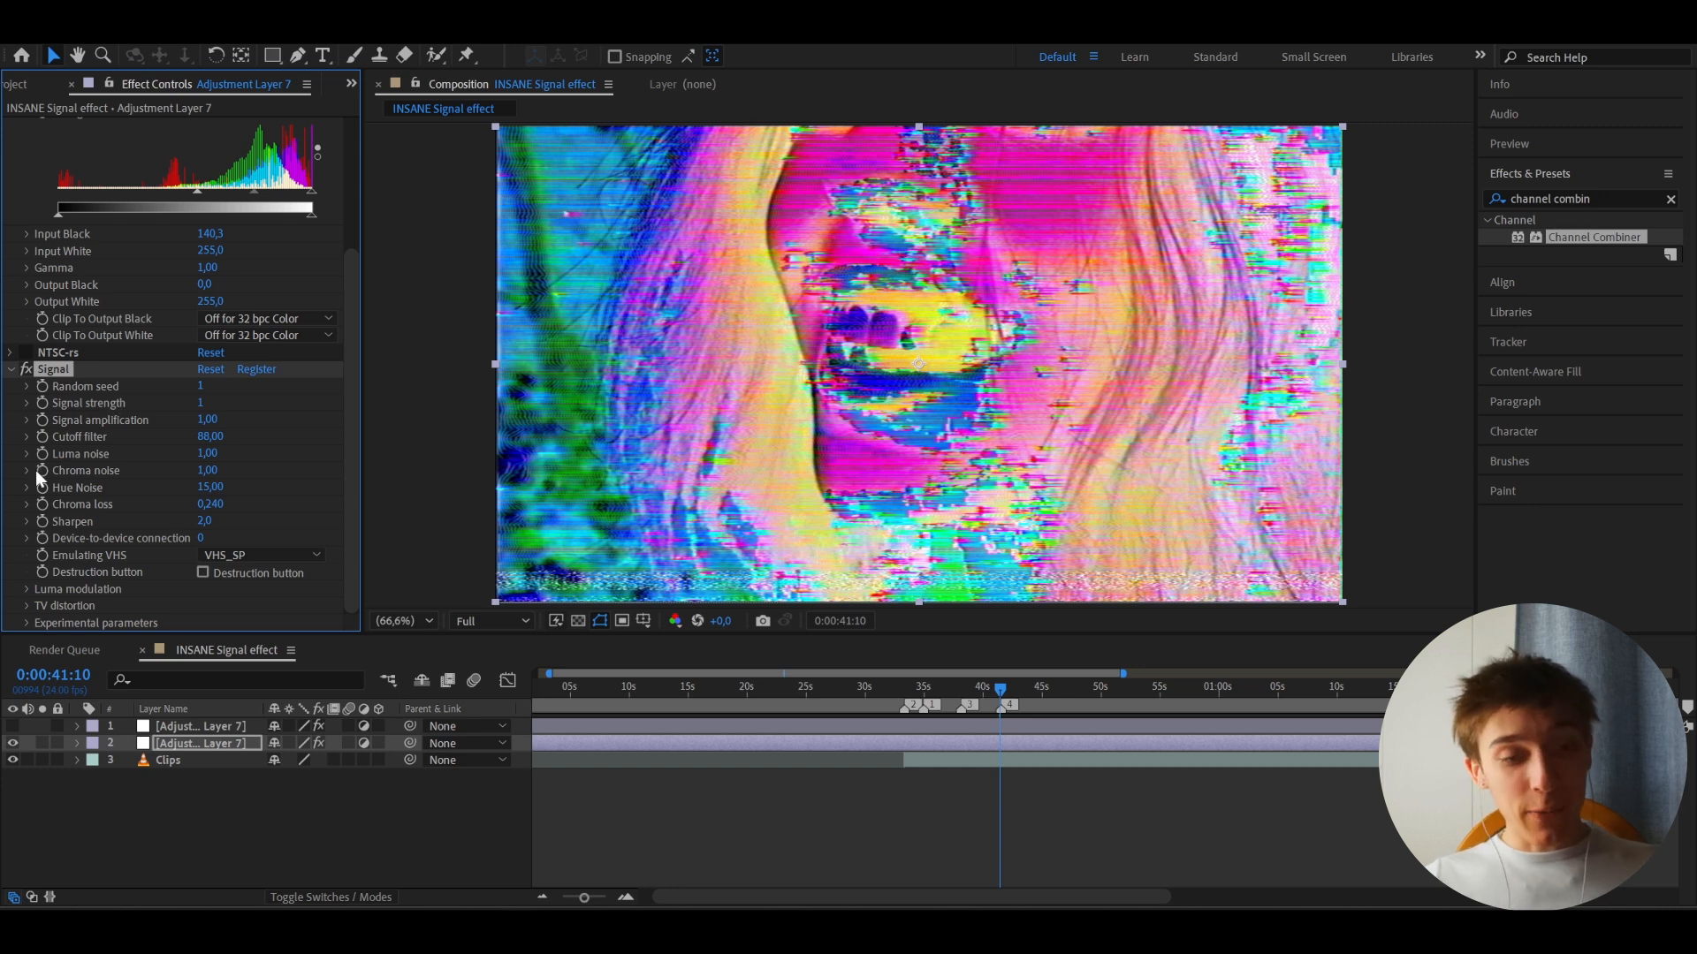
# - Turn off Tape Errors in Signal's Luma modulation settings and lower the modulation frequency
pyautogui.click(26, 589)
pyautogui.scroll(-2, 192, 571)
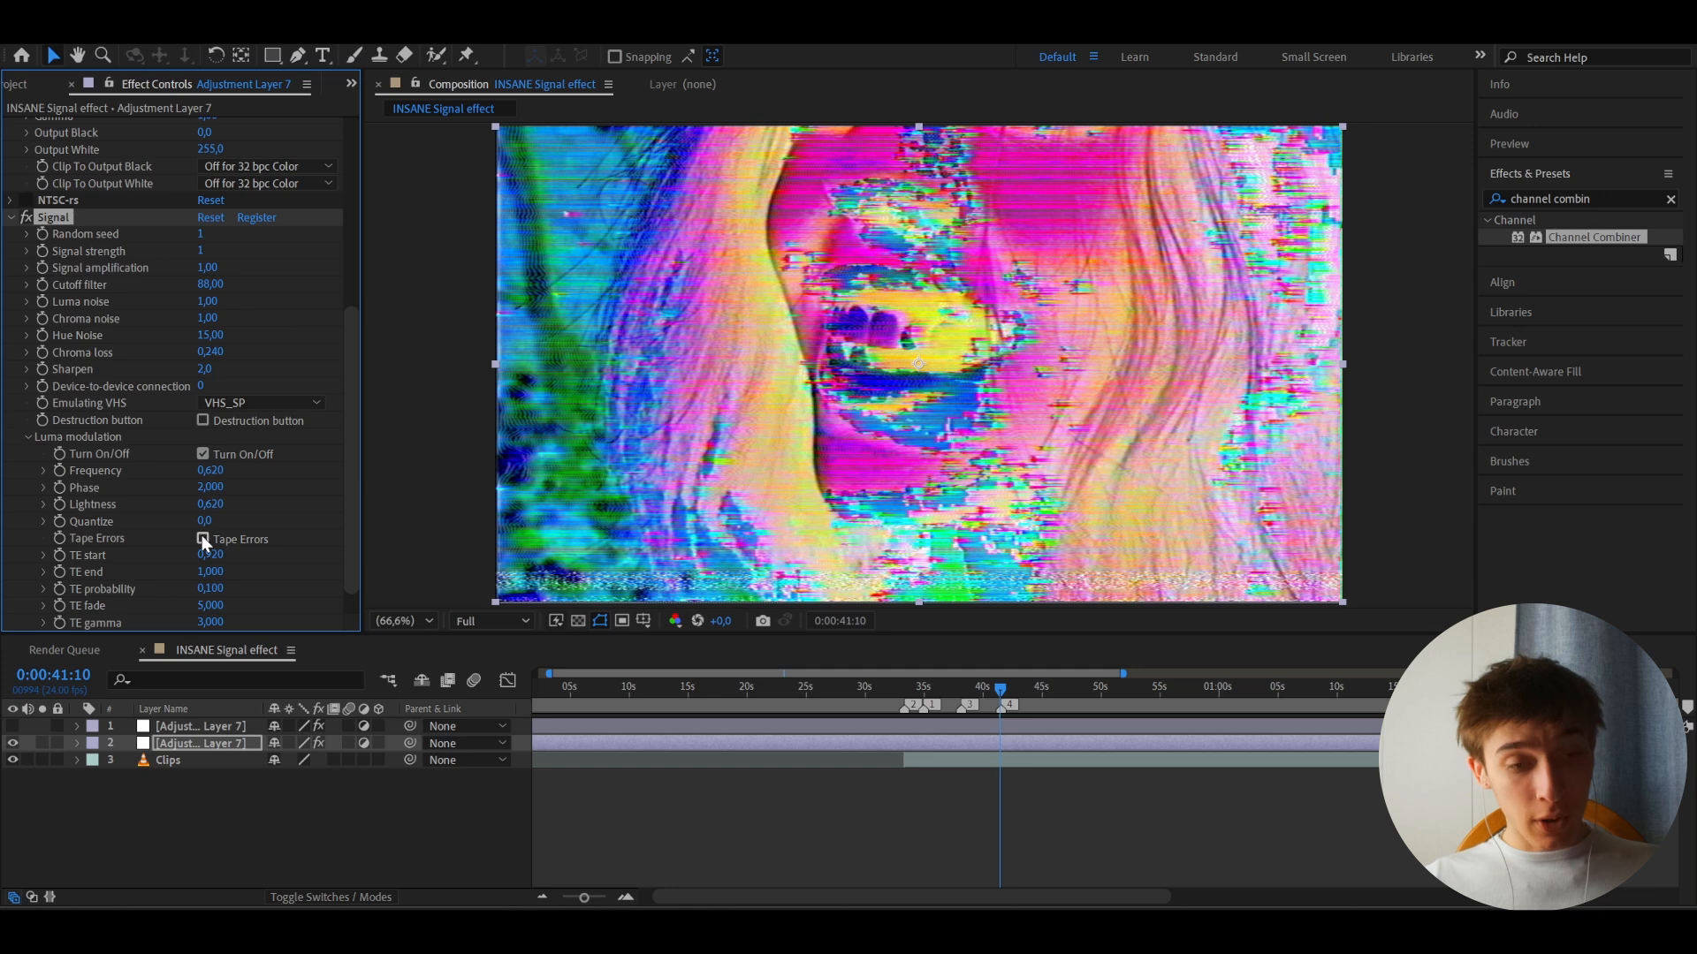
pyautogui.click(203, 455)
pyautogui.click(211, 470)
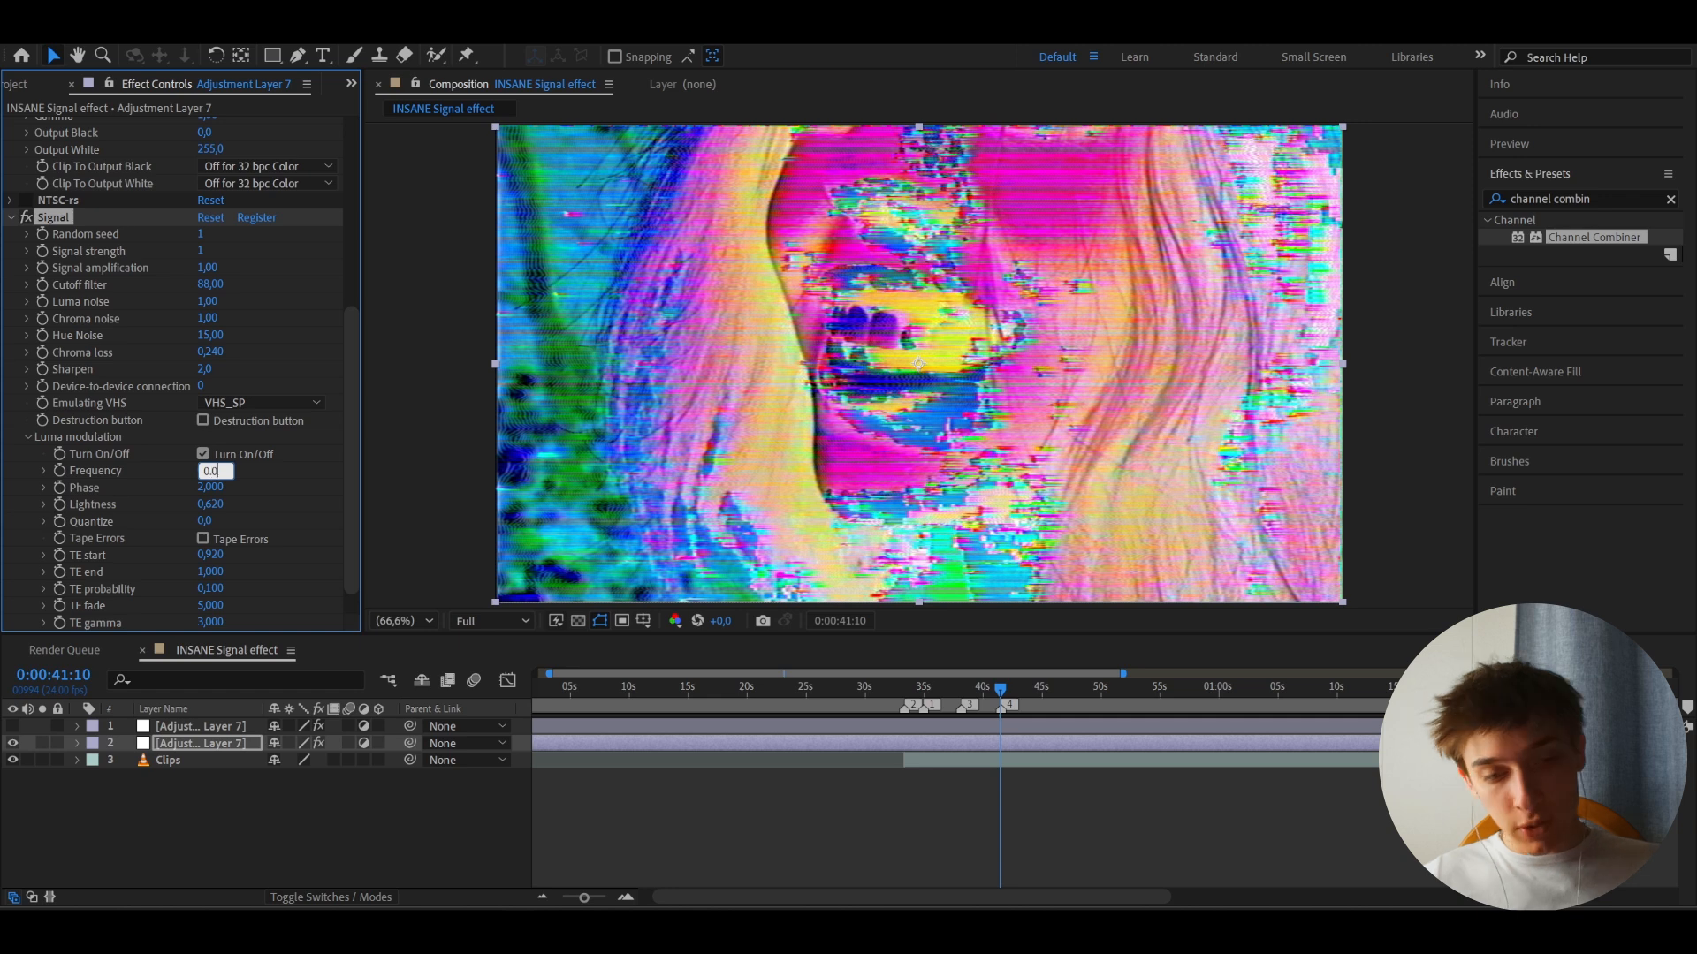
# - Switch the Channel Combiner conversion to HLS to RGB on the layer with the Signal effect
pyautogui.scroll(5, 147, 350)
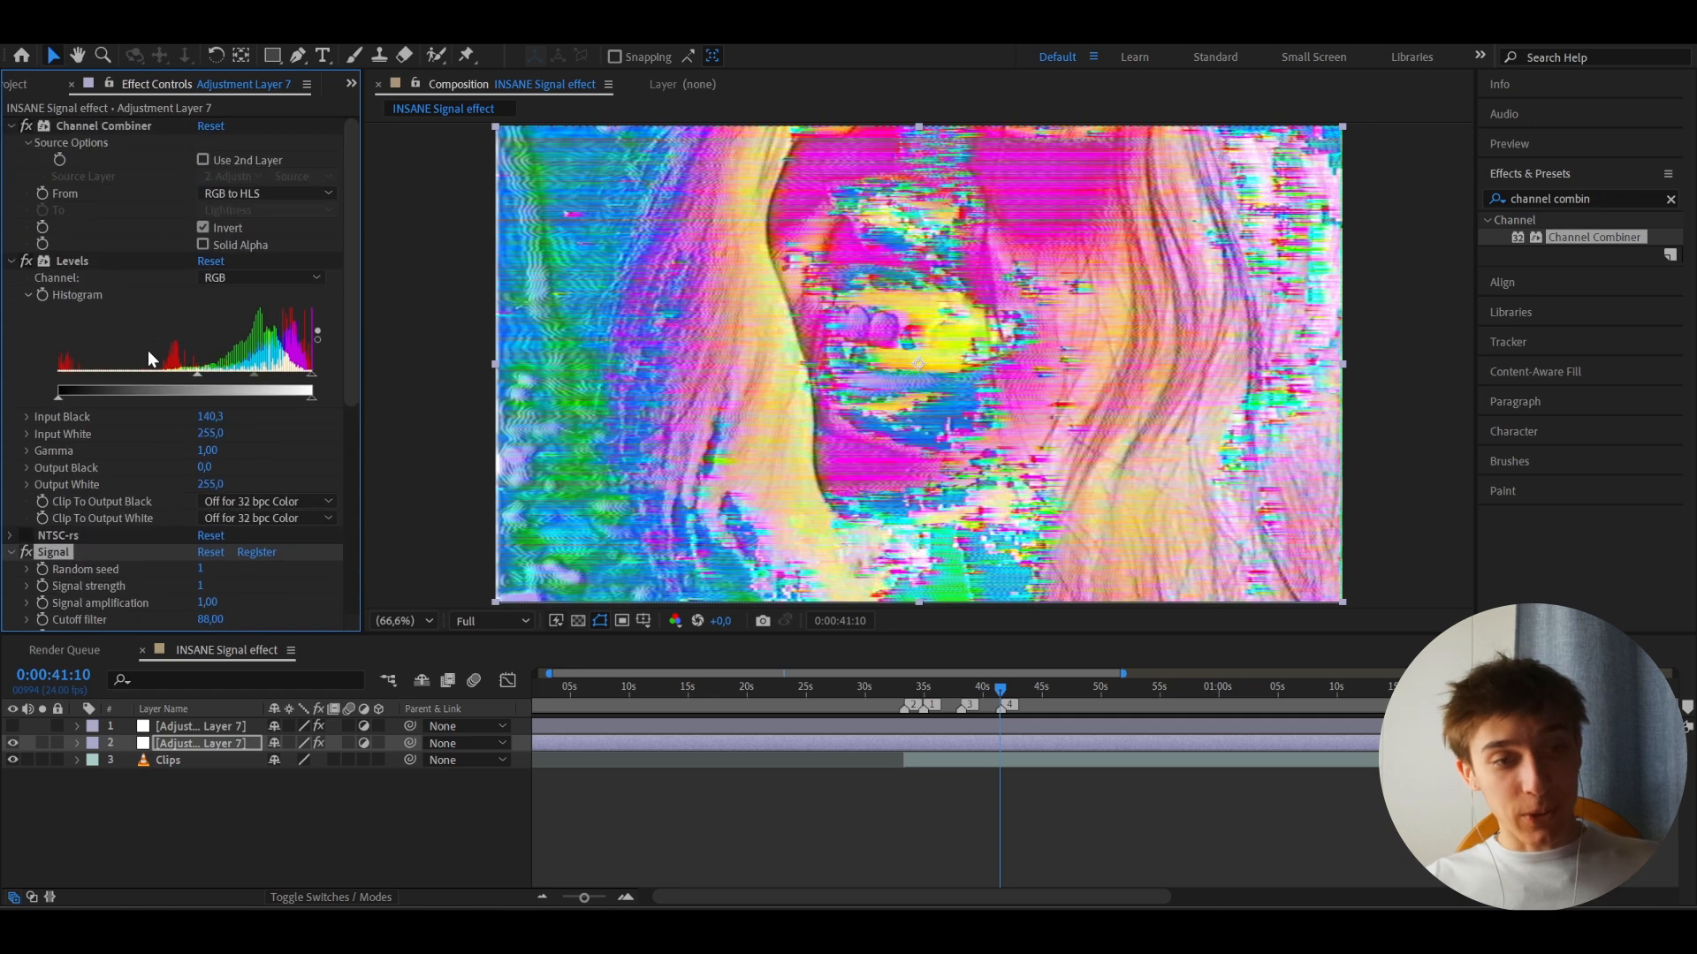
pyautogui.click(215, 194)
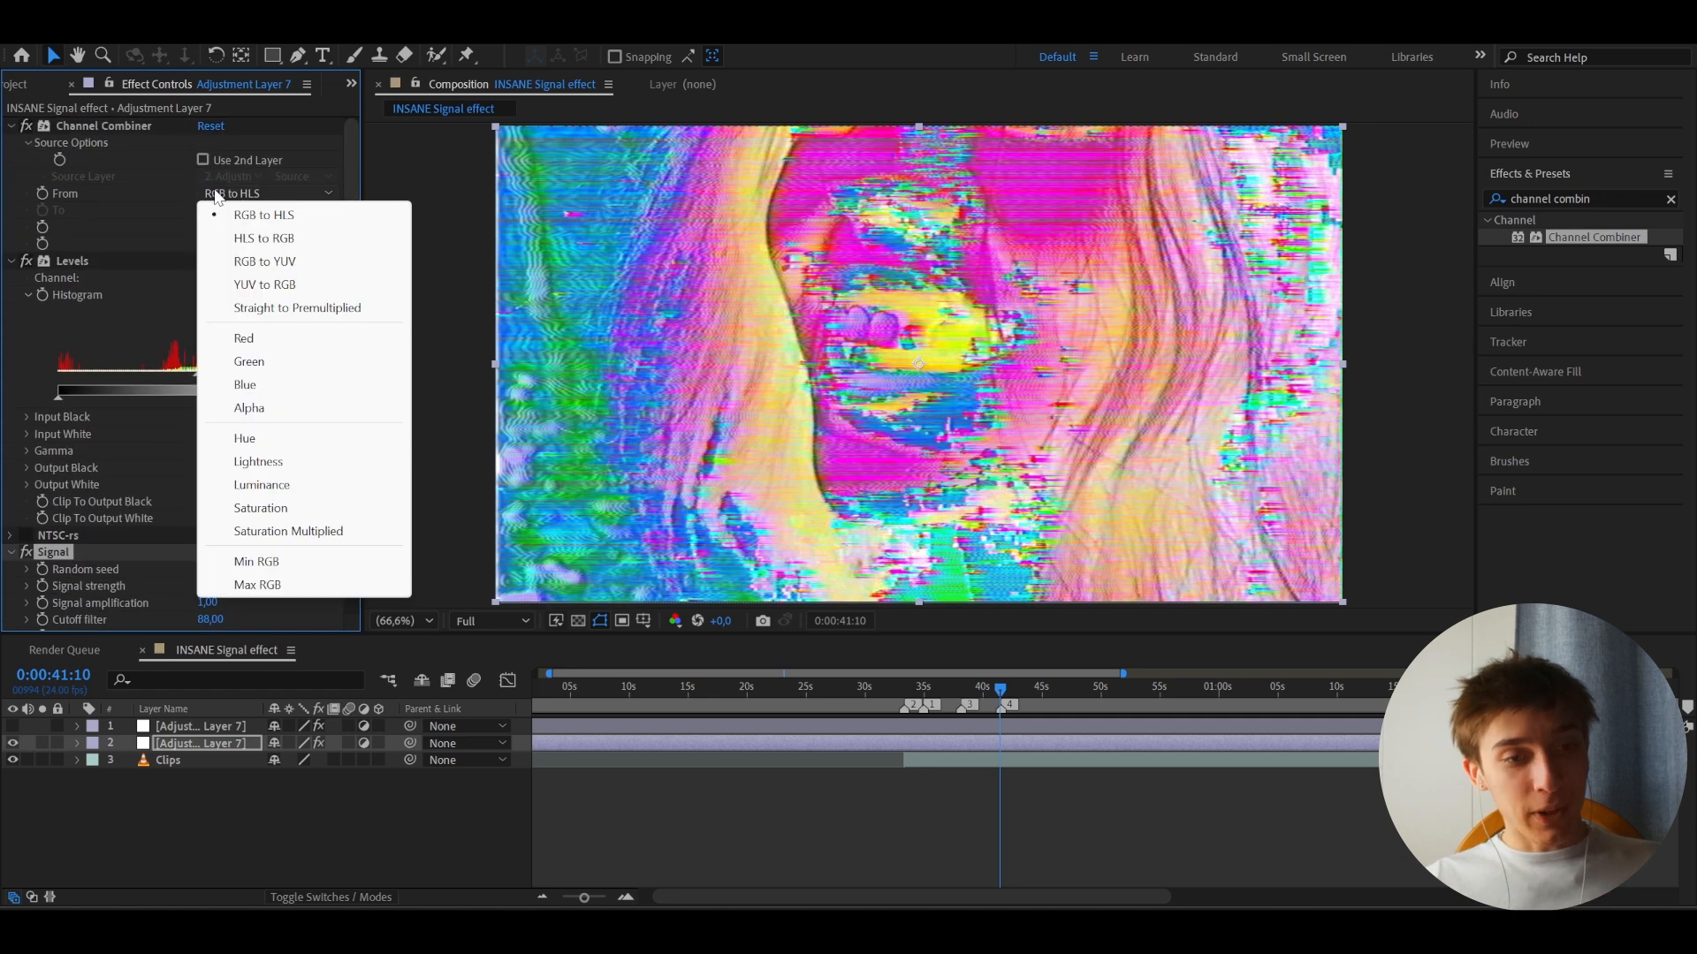
pyautogui.click(244, 239)
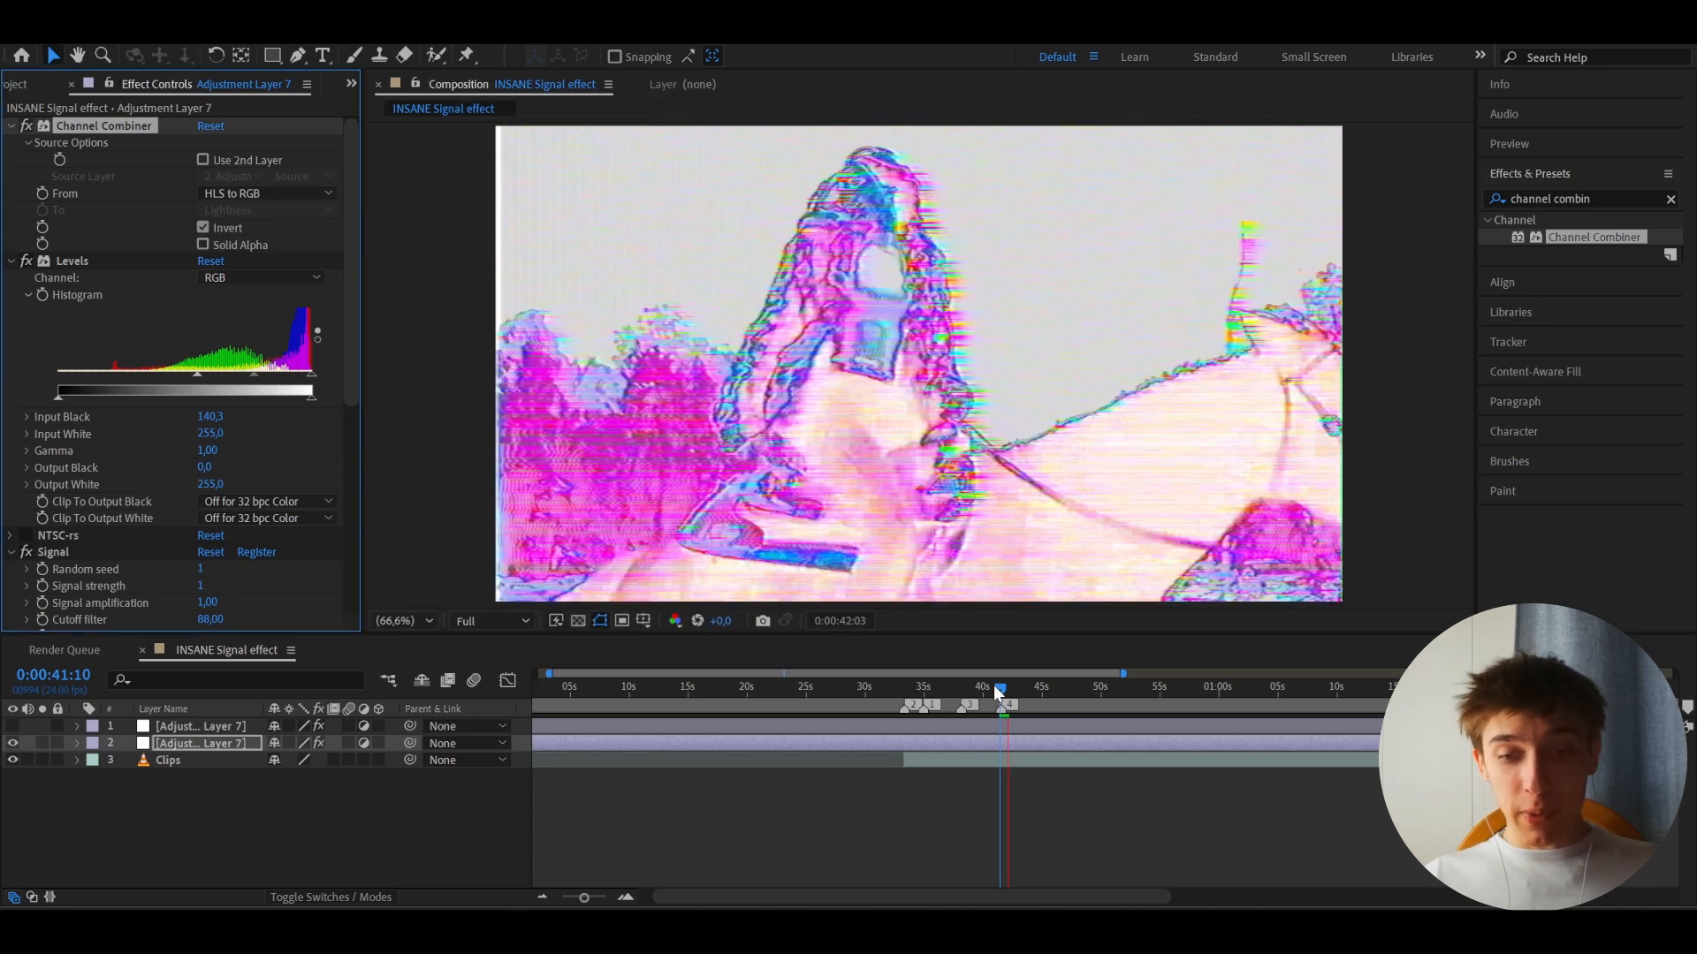
# - Play back the clips with the Signal effect around 0:00:42:01 and return the playhead to 0:00:41:16
pyautogui.click(994, 688)
pyautogui.press('space')
pyautogui.scroll(3, 1006, 732)
pyautogui.hscroll(3, 1005, 732)
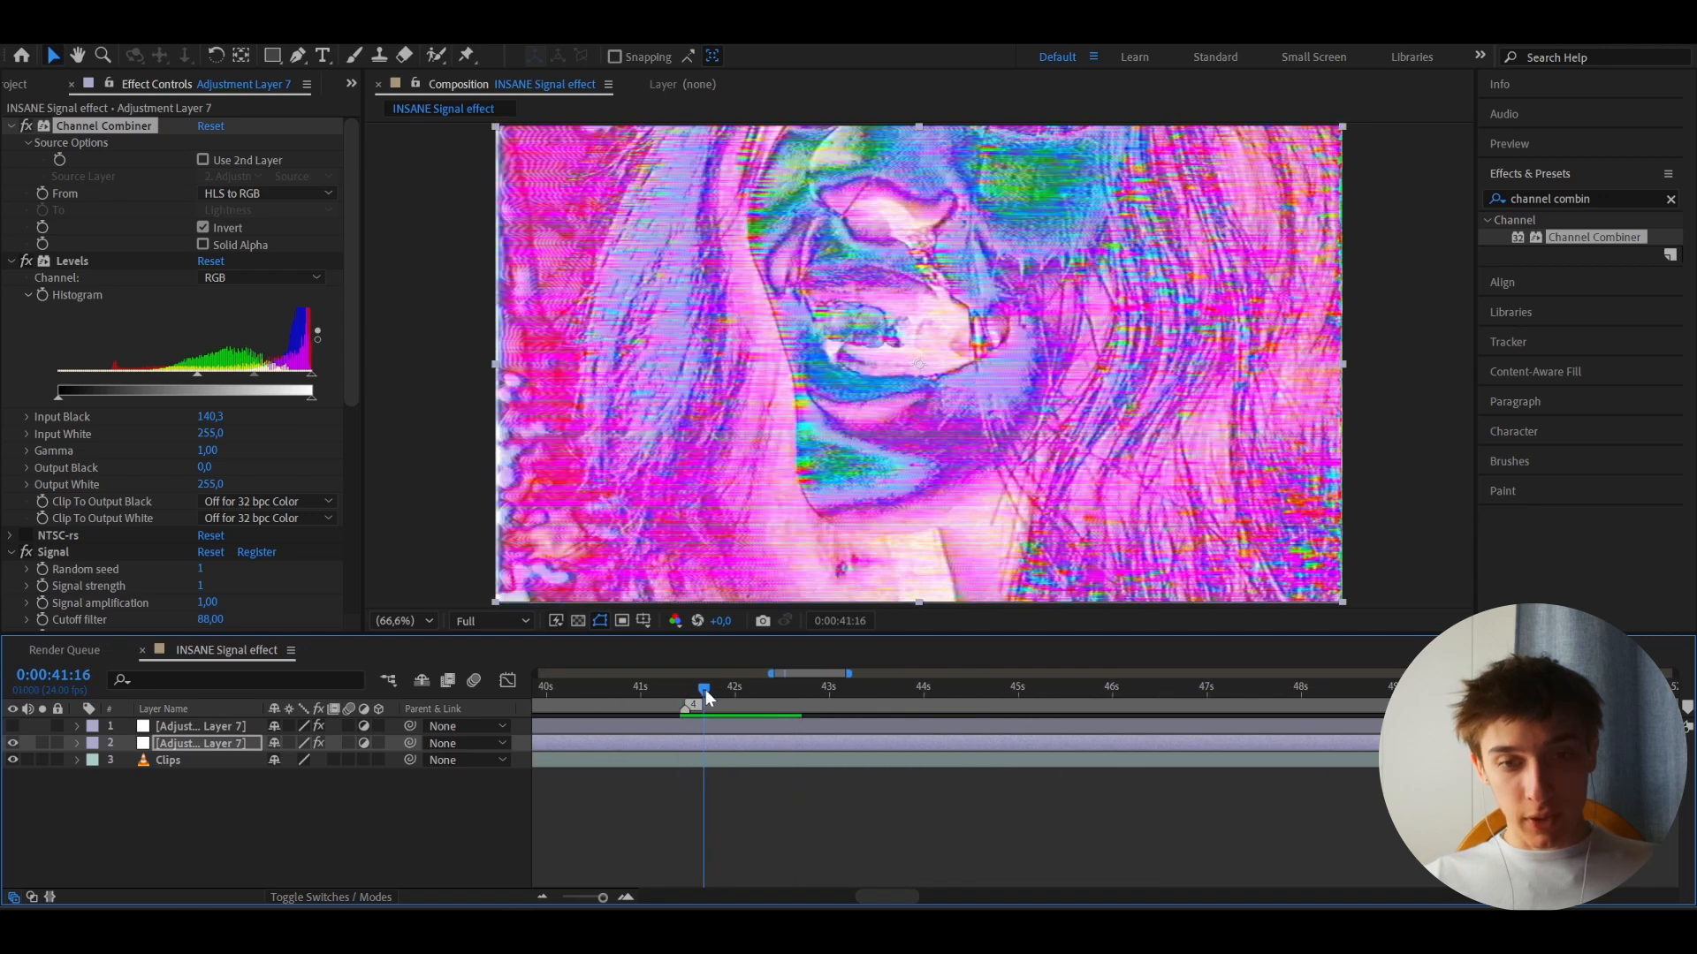
pyautogui.click(737, 688)
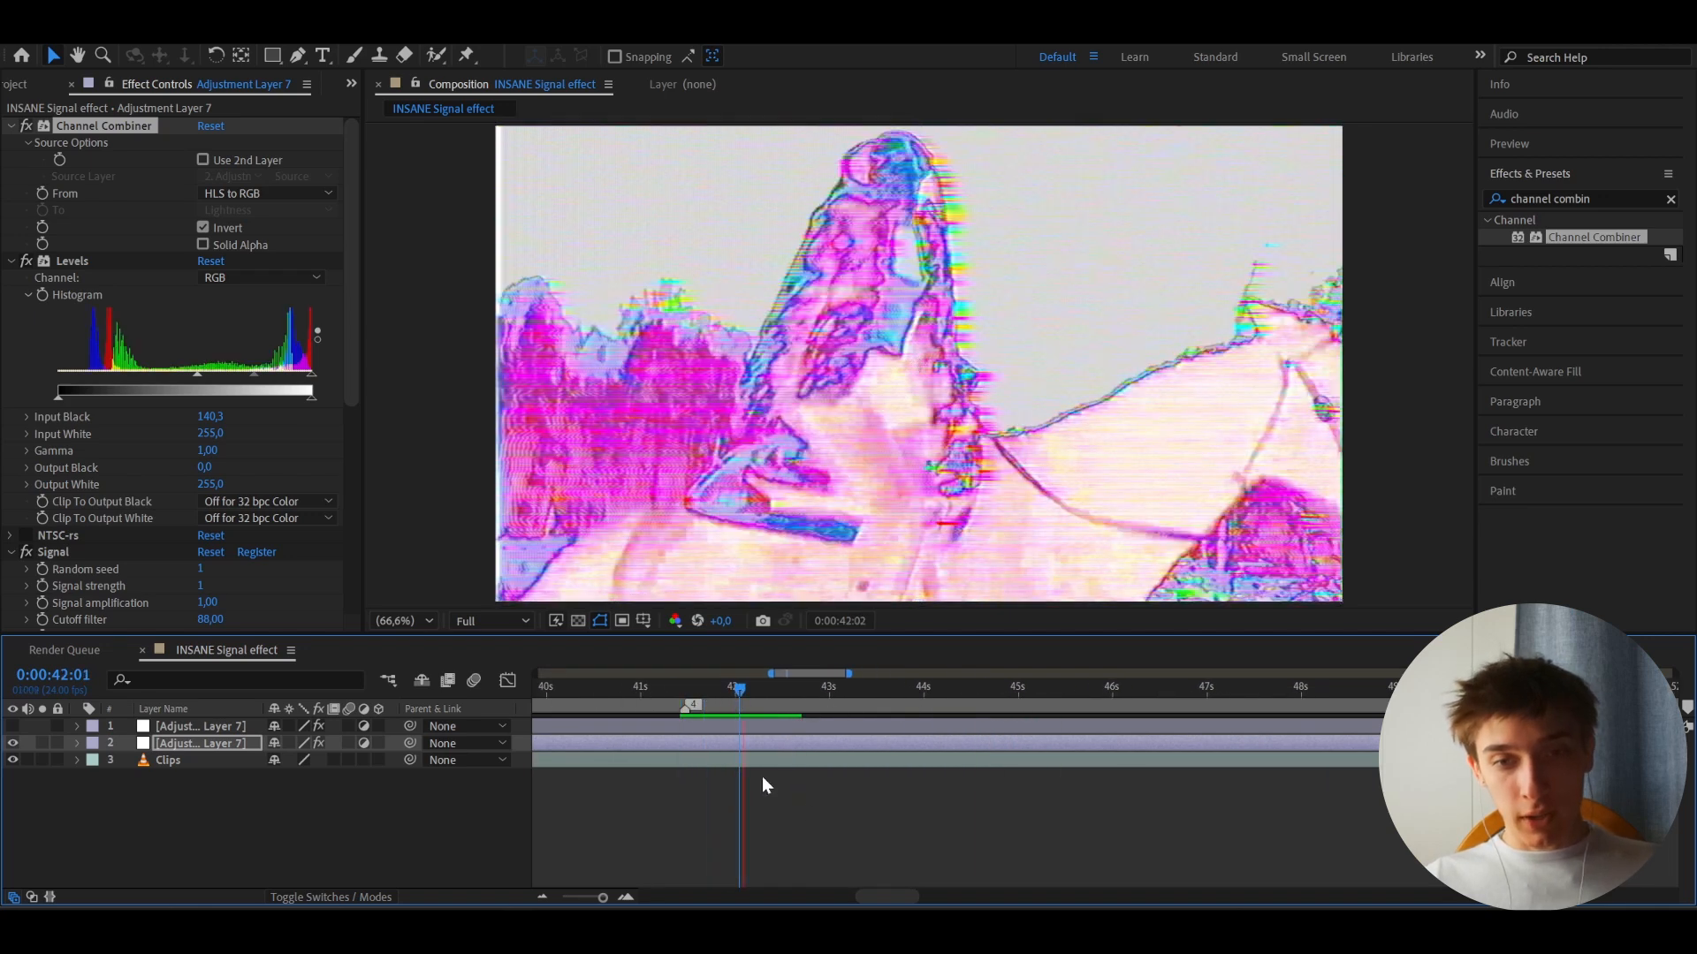
pyautogui.scroll(-3, 762, 776)
pyautogui.press('space')
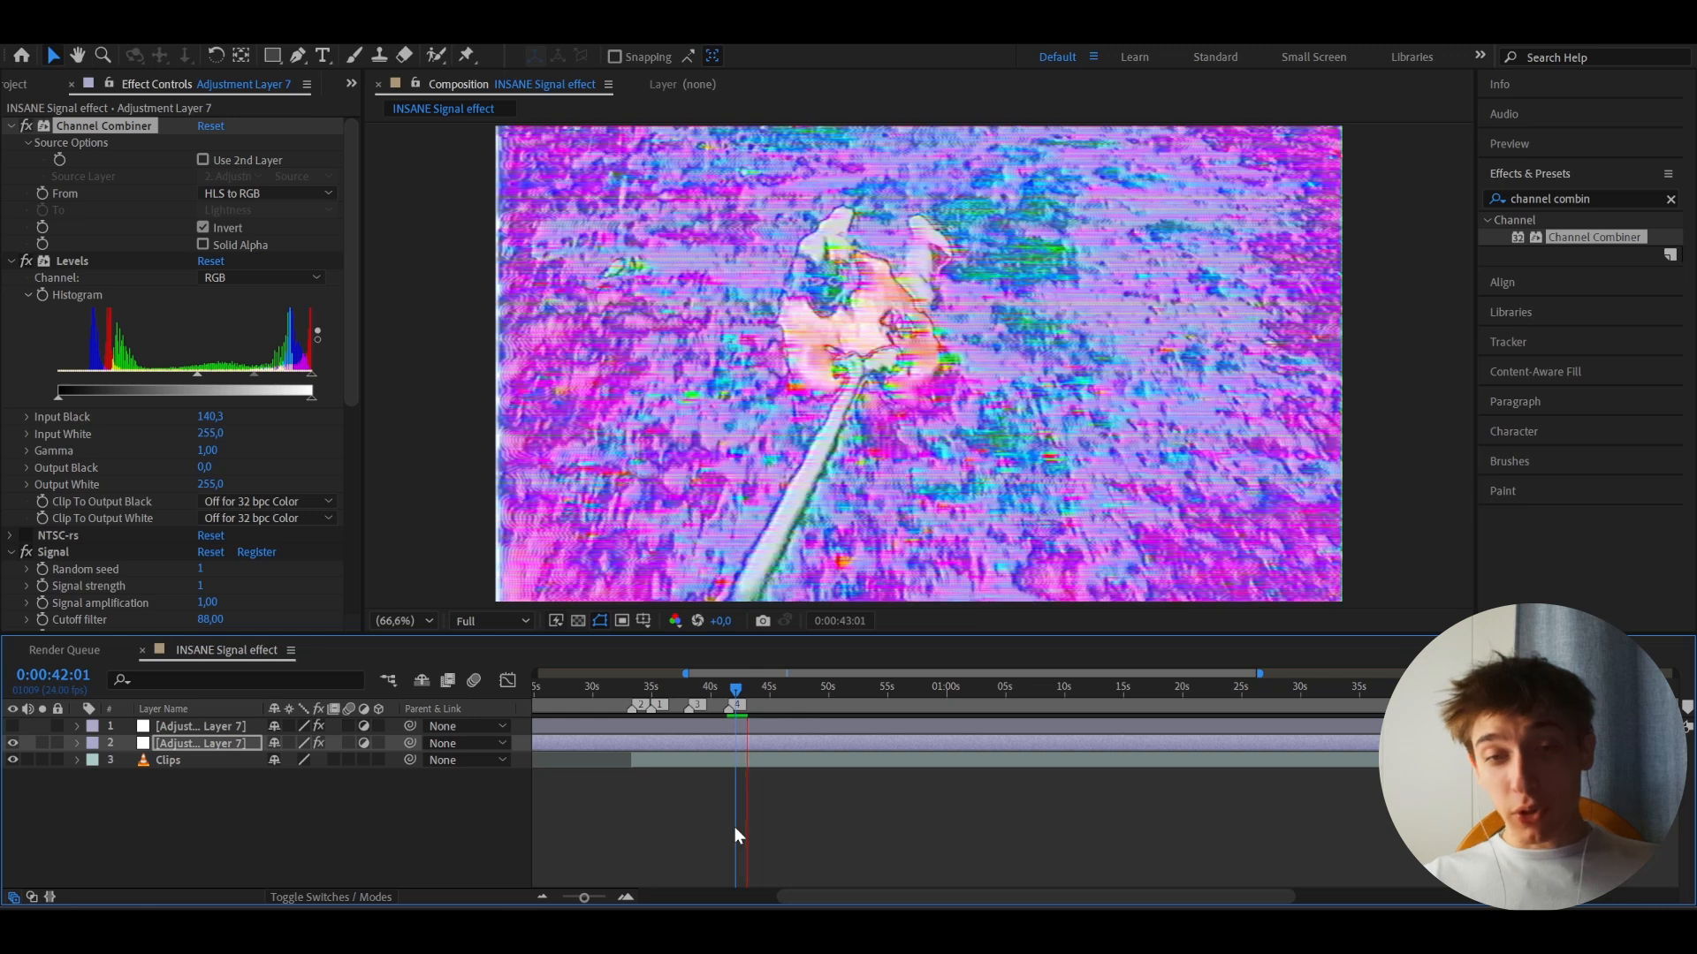
pyautogui.click(765, 687)
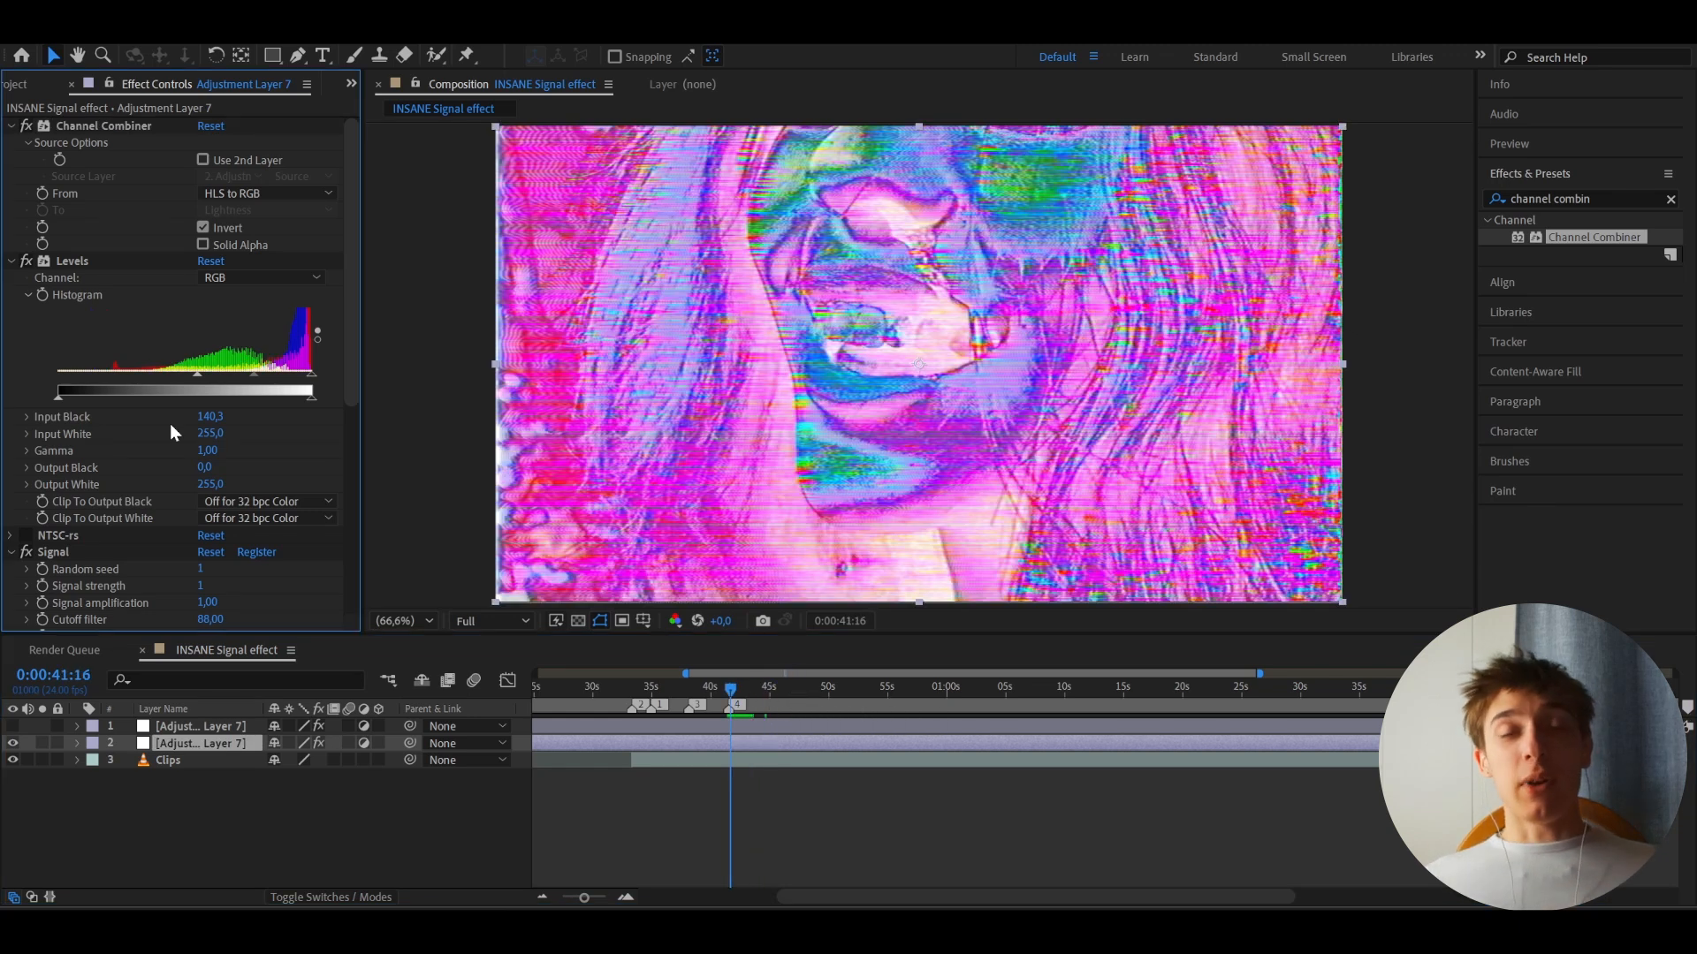